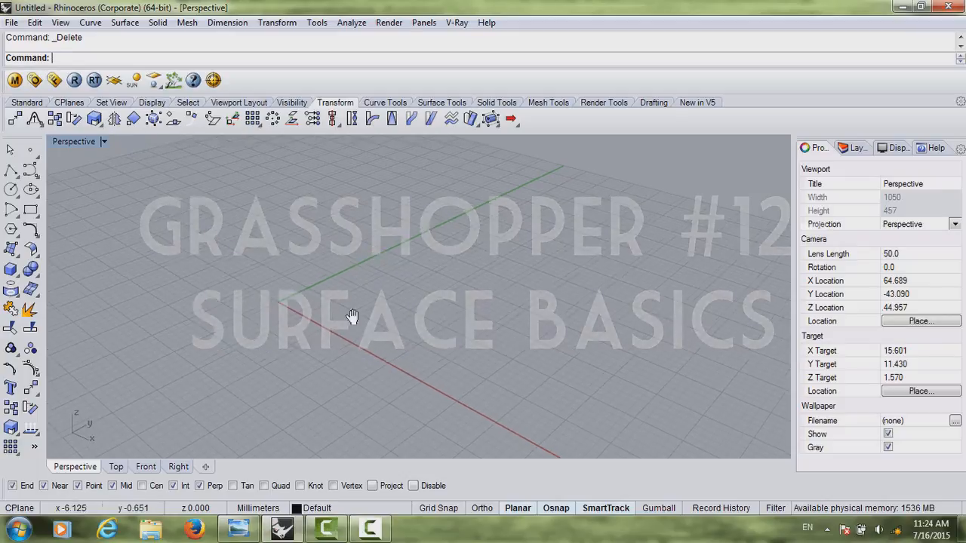
Step: Switch from the Perspective to the Top viewport to work in plan around the origin
{"action": "scroll", "coordinate": [375, 319], "scroll_direction": "up", "scroll_amount": 2}
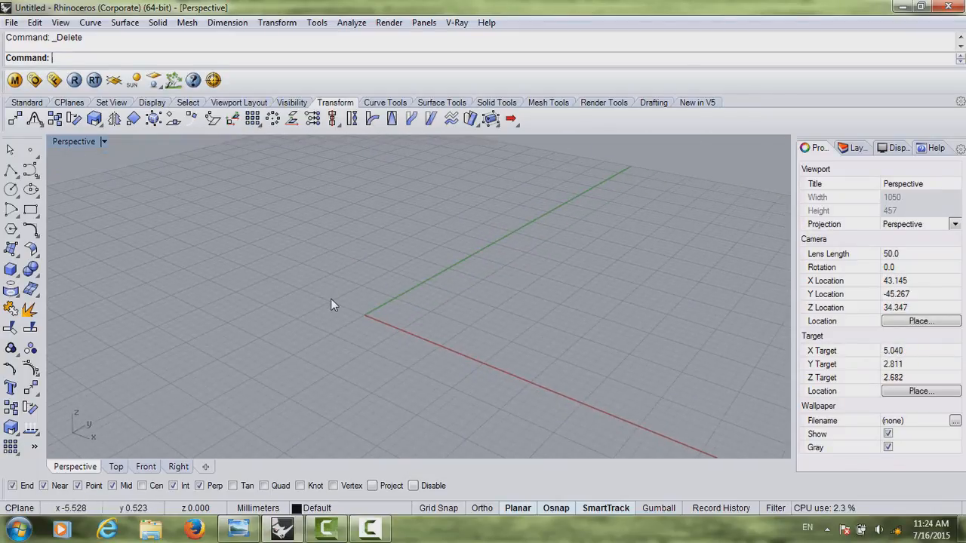
{"action": "left_click", "coordinate": [116, 466]}
{"action": "scroll", "coordinate": [362, 303], "scroll_direction": "up", "scroll_amount": 4}
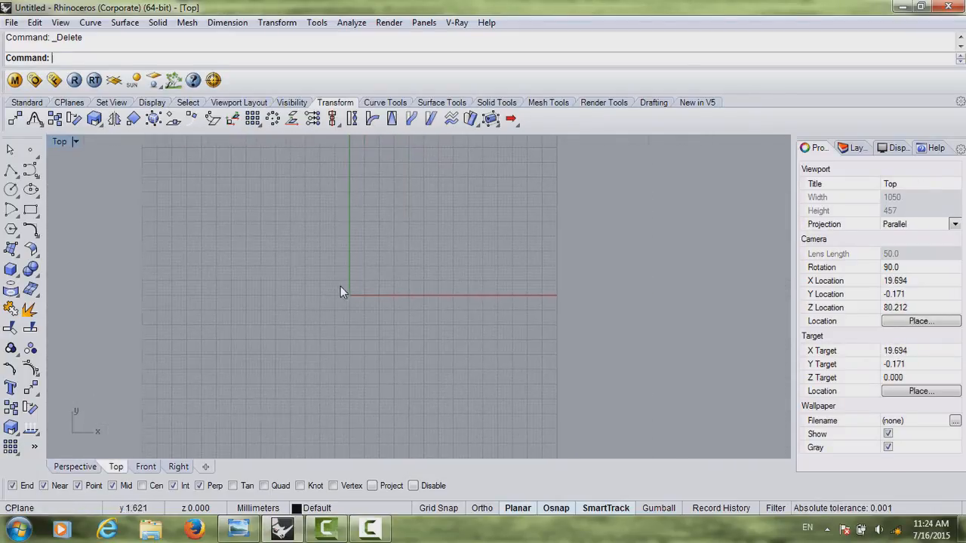
{"action": "right_click_drag", "start_coordinate": [332, 276], "coordinate": [305, 251]}
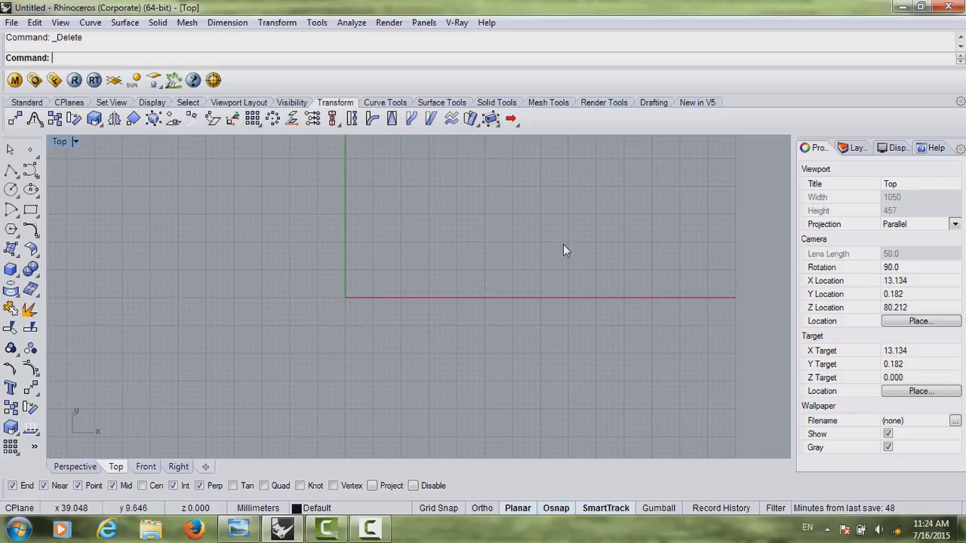
{"action": "right_click_drag", "start_coordinate": [465, 270], "coordinate": [540, 271]}
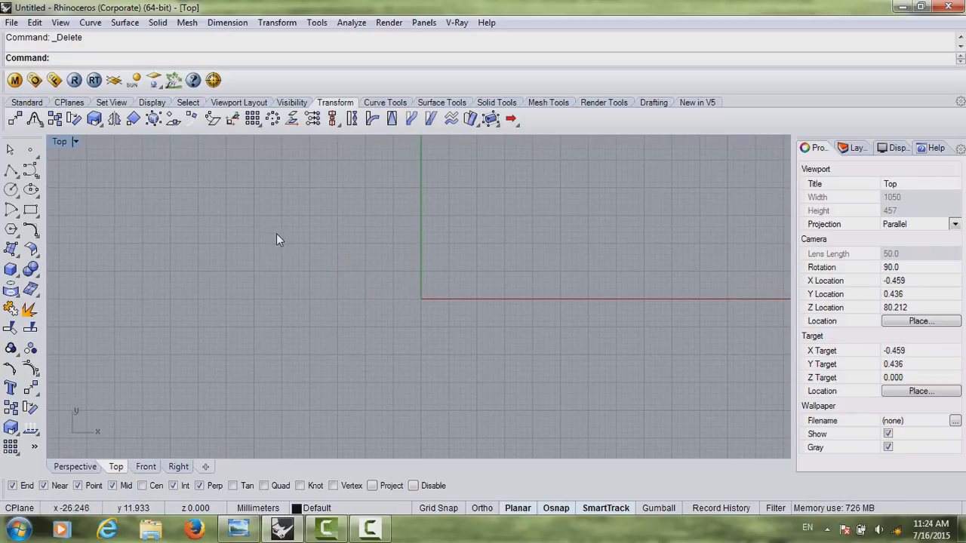
Step: Draw a wavy interpolated curve through four points left of the origin as the upper side of a four-sided outline
{"action": "left_click", "coordinate": [37, 176]}
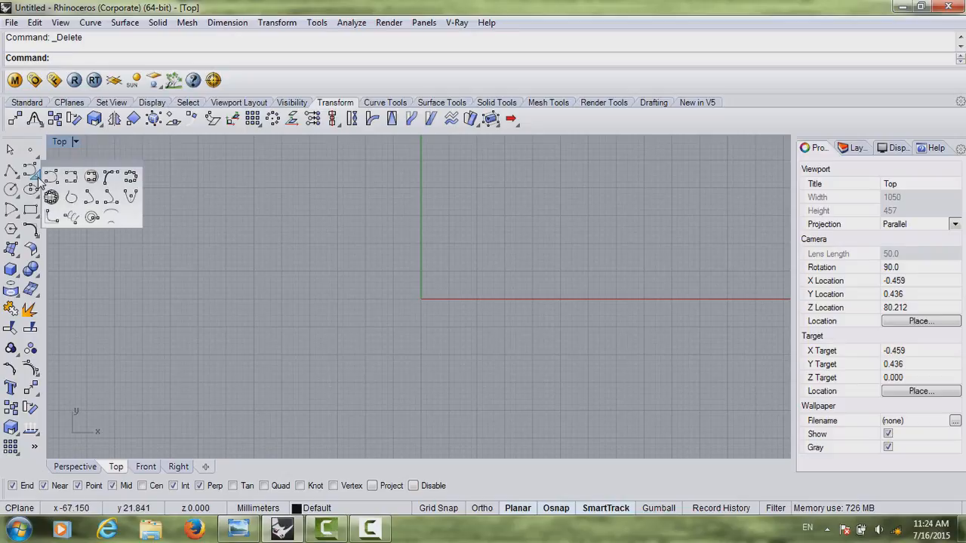
{"action": "left_click", "coordinate": [69, 180]}
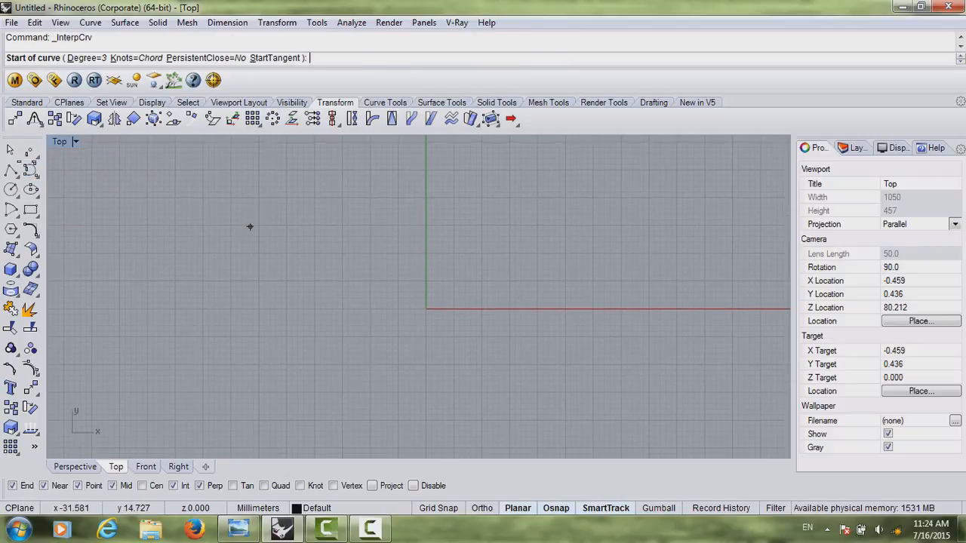
{"action": "right_click_drag", "start_coordinate": [245, 213], "coordinate": [248, 222]}
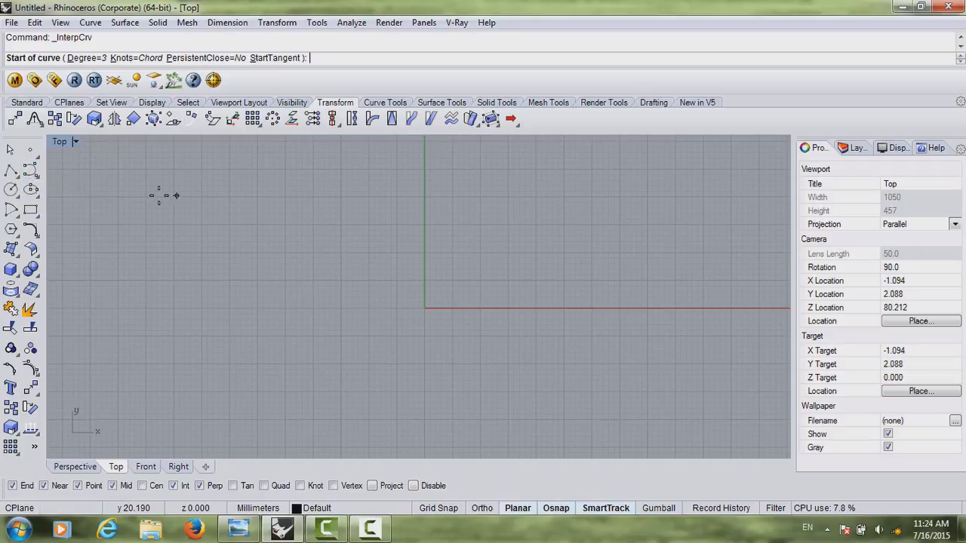
{"action": "right_click_drag", "start_coordinate": [195, 267], "coordinate": [229, 238]}
{"action": "key", "text": "Escape"}
{"action": "key", "text": "Return"}
{"action": "left_click", "coordinate": [188, 217]}
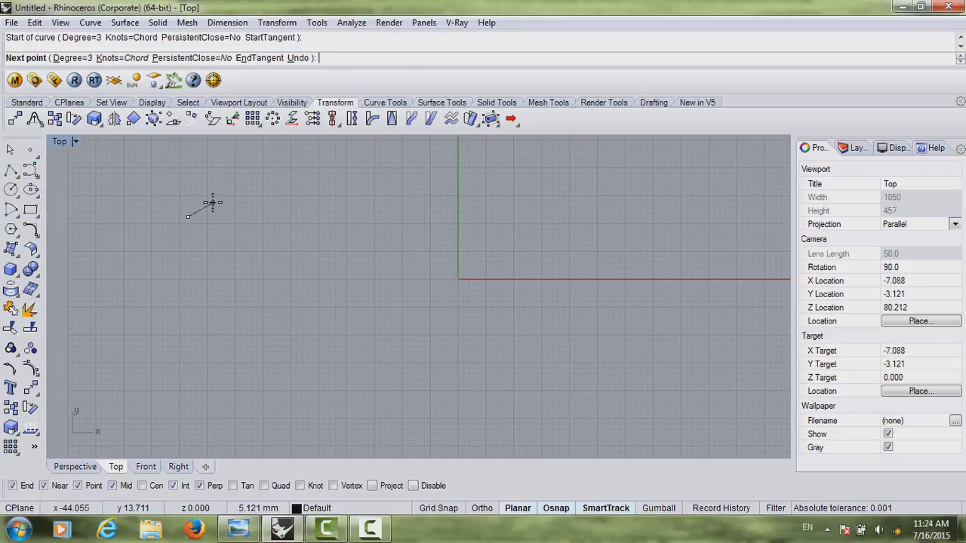
{"action": "left_click", "coordinate": [213, 203]}
{"action": "left_click", "coordinate": [256, 209]}
{"action": "left_click", "coordinate": [311, 205]}
{"action": "key", "text": "Return"}
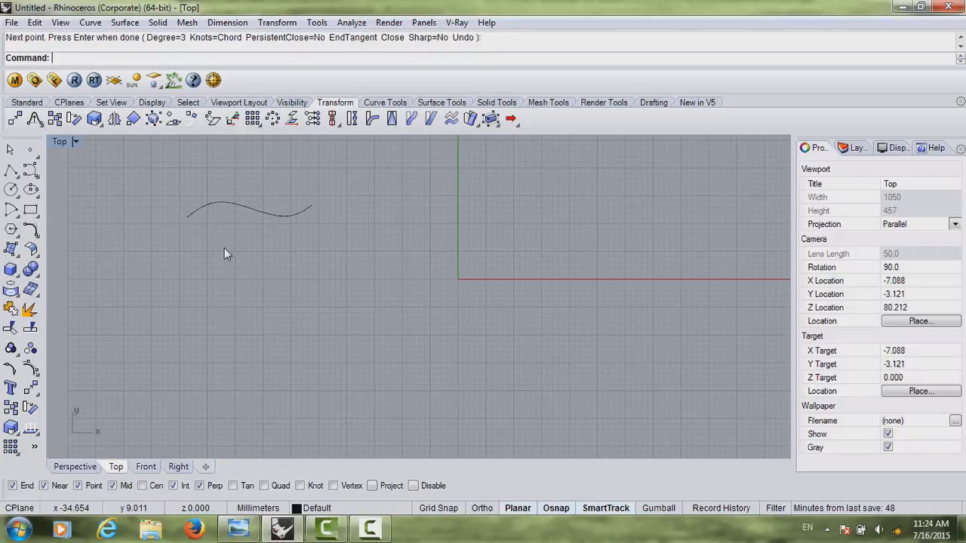
Step: Draw a wavy four-point interpolated curve running downward as the left side of the outline, leaving a gap at the corner
{"action": "key", "text": "Return"}
{"action": "left_click", "coordinate": [179, 232]}
{"action": "left_click", "coordinate": [186, 253]}
{"action": "left_click", "coordinate": [179, 288]}
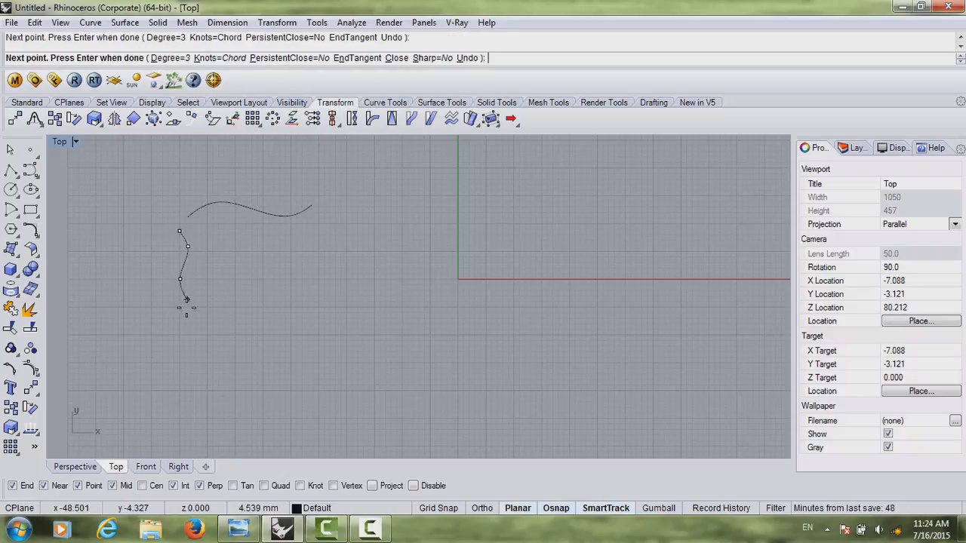
{"action": "left_click", "coordinate": [184, 309]}
{"action": "key", "text": "Return"}
Step: Draw a wavy four-point interpolated curve as the lower side of the outline, separate from the left side
{"action": "key", "text": "Return"}
{"action": "left_click", "coordinate": [201, 323]}
{"action": "left_click", "coordinate": [226, 314]}
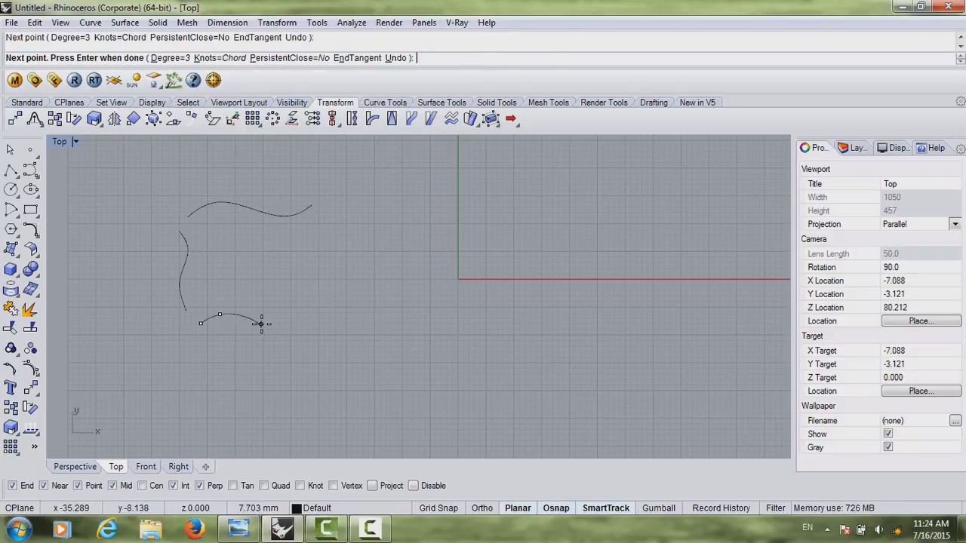
{"action": "left_click", "coordinate": [260, 324]}
{"action": "left_click", "coordinate": [288, 321]}
{"action": "key", "text": "Return"}
Step: Draw a four-point interpolated curve running downward as the right side of the outline, bending outward at its lower end
{"action": "key", "text": "Return"}
{"action": "left_click", "coordinate": [315, 221]}
{"action": "left_click", "coordinate": [314, 259]}
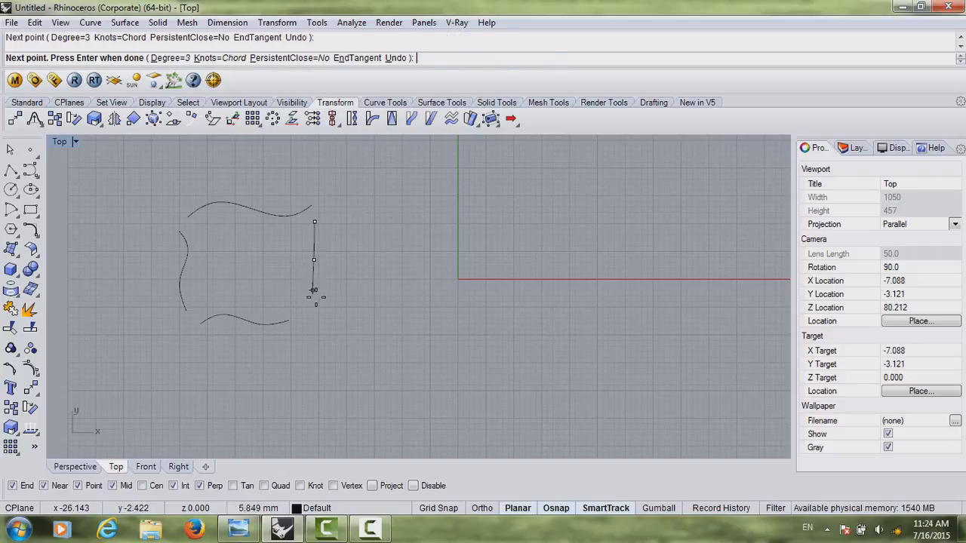
{"action": "left_click", "coordinate": [315, 294]}
{"action": "left_click", "coordinate": [324, 314]}
{"action": "key", "text": "Return"}
{"action": "scroll", "coordinate": [270, 300], "scroll_direction": "up", "scroll_amount": 3}
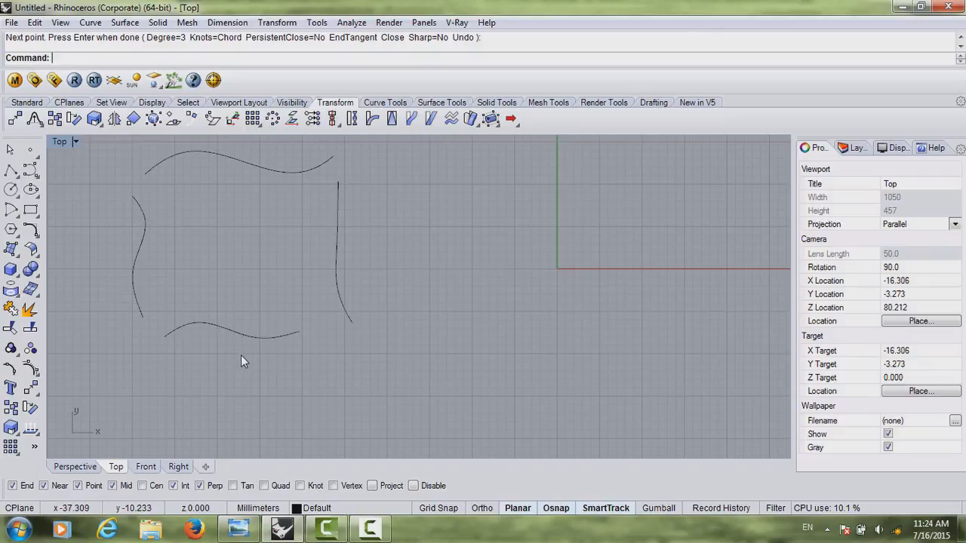
{"action": "scroll", "coordinate": [299, 212], "scroll_direction": "down", "scroll_amount": 3}
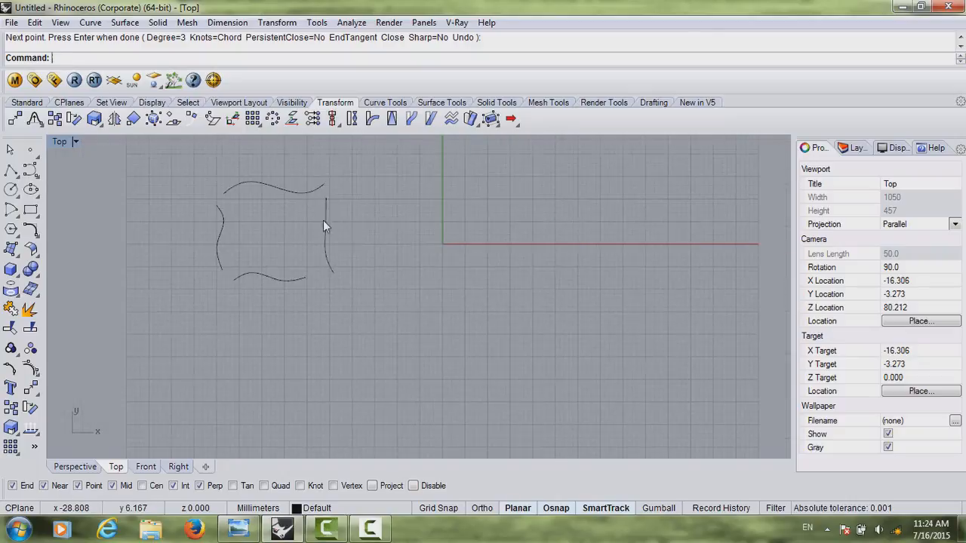
{"action": "right_click_drag", "start_coordinate": [324, 224], "coordinate": [301, 235]}
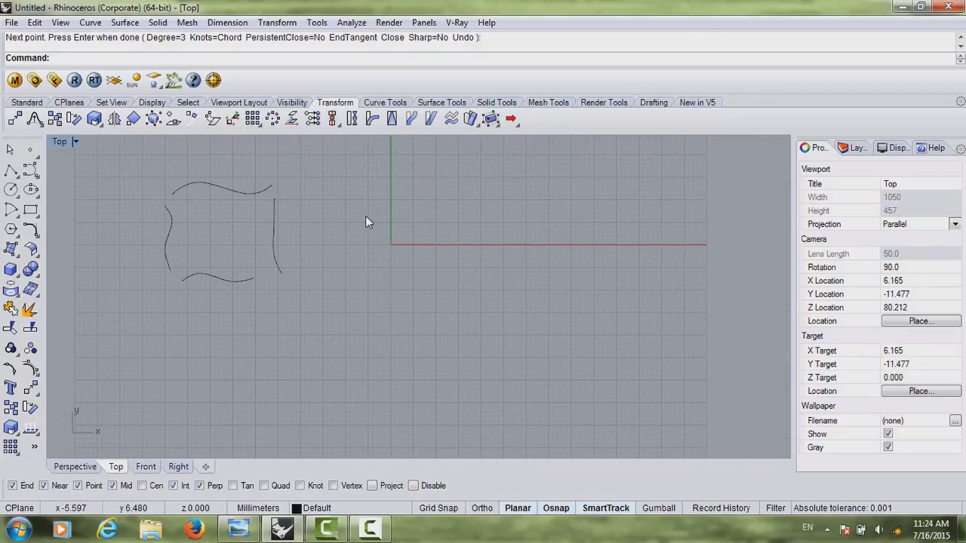
Step: Draw a wavy four-point interpolated curve crossing the Y axis, to the right of the four-sided outline
{"action": "key", "text": "Return"}
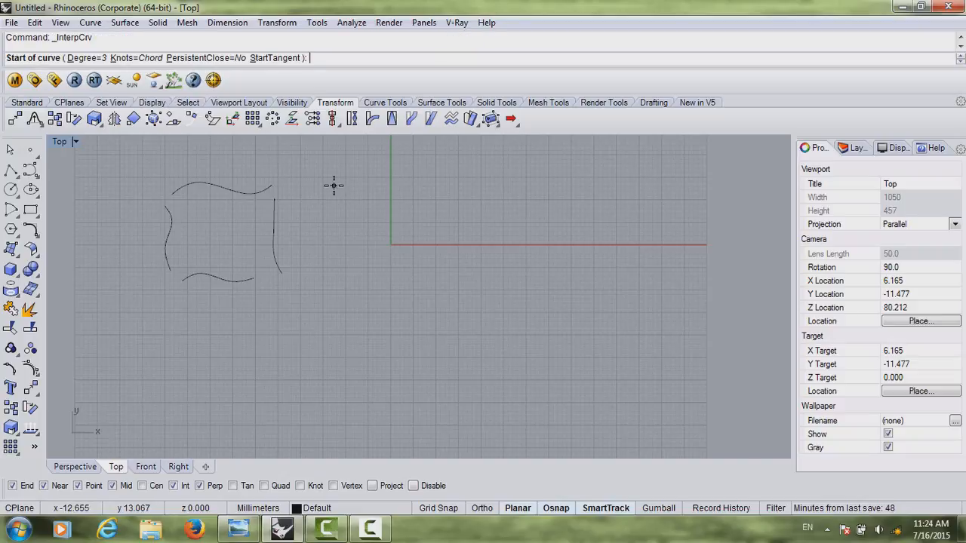
{"action": "left_click", "coordinate": [342, 186]}
{"action": "left_click", "coordinate": [373, 176]}
{"action": "left_click", "coordinate": [402, 184]}
{"action": "left_click", "coordinate": [438, 182]}
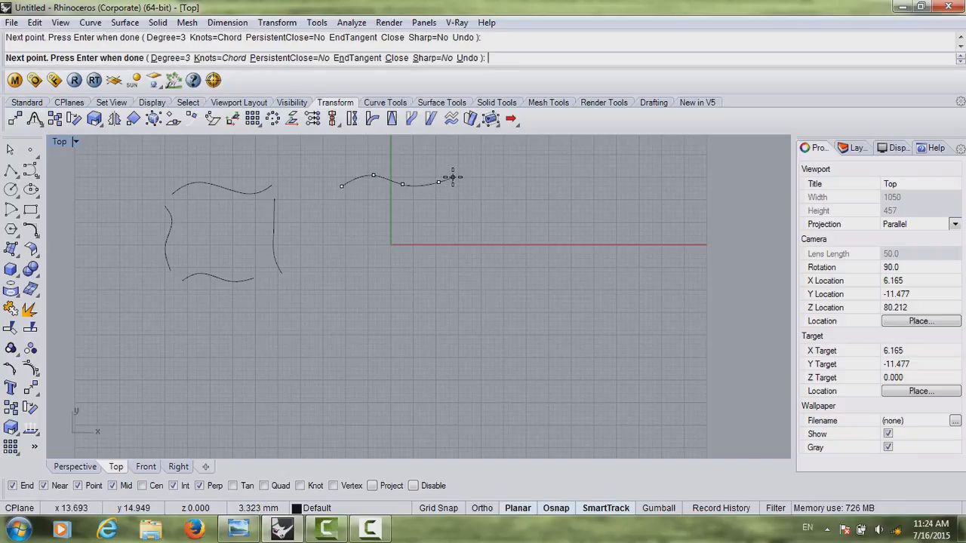
{"action": "key", "text": "Return"}
Step: Draw a second wavy four-point interpolated curve below the X axis, facing the curve that crosses the Y axis
{"action": "key", "text": "Return"}
{"action": "left_click", "coordinate": [344, 274]}
{"action": "left_click", "coordinate": [383, 270]}
{"action": "left_click", "coordinate": [412, 279]}
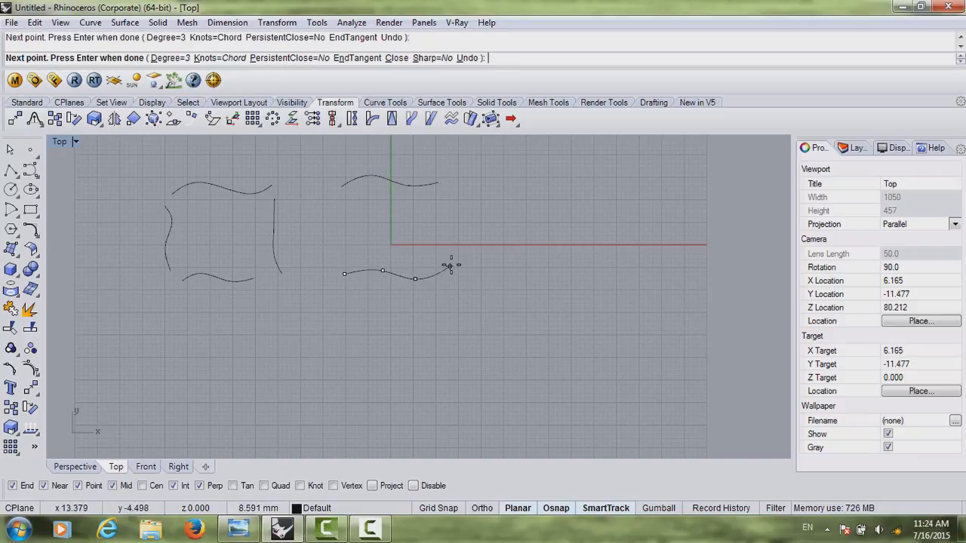
{"action": "left_click", "coordinate": [451, 265]}
{"action": "key", "text": "Return"}
Step: Draw another wavy horizontal interpolated curve above the X axis, to the right of the facing pair of curves
{"action": "right_click_drag", "start_coordinate": [372, 275], "coordinate": [316, 288]}
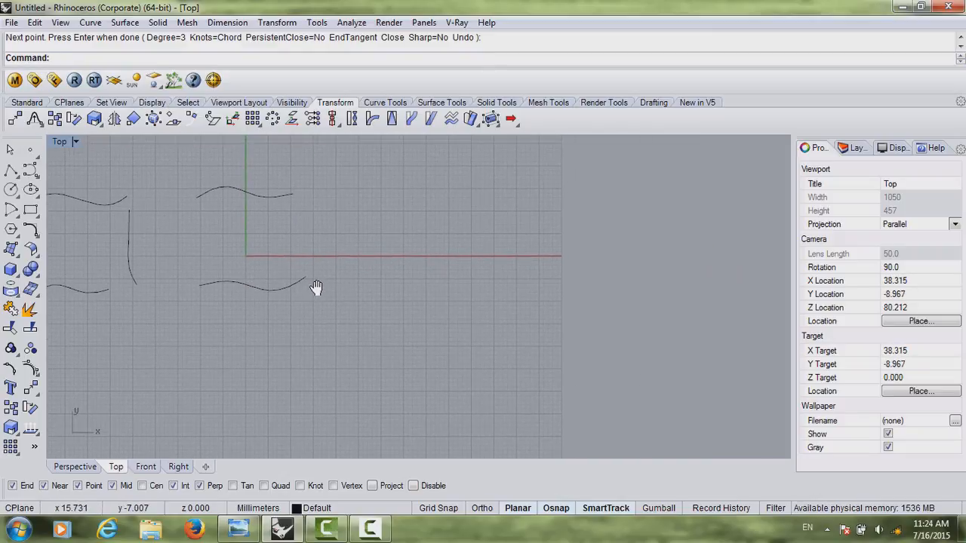
{"action": "key", "text": "Return"}
{"action": "left_click", "coordinate": [359, 192]}
{"action": "left_click", "coordinate": [388, 186]}
{"action": "left_click", "coordinate": [414, 191]}
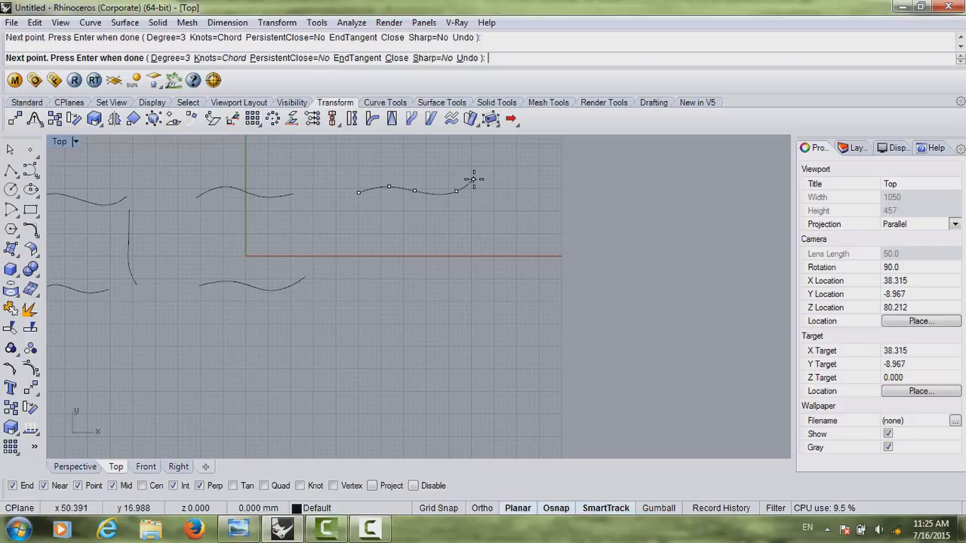
{"action": "left_click", "coordinate": [471, 180]}
{"action": "key", "text": "Return"}
Step: Draw a wavy interpolated curve from the left end of the newest horizontal curve downward across the X axis, forming an L-shaped pair
{"action": "key", "text": "Return"}
{"action": "left_click", "coordinate": [360, 190]}
{"action": "left_click", "coordinate": [366, 214]}
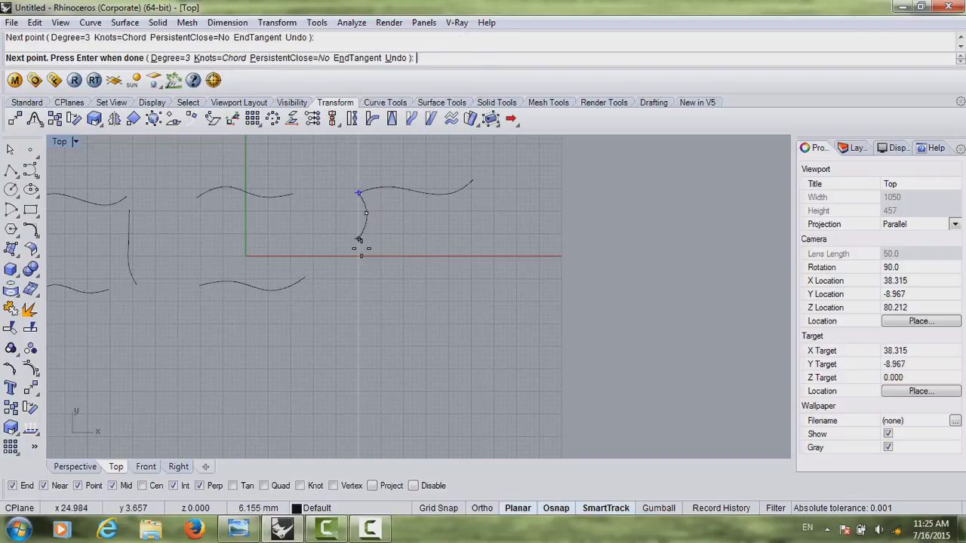
{"action": "left_click", "coordinate": [358, 243]}
{"action": "left_click", "coordinate": [359, 270]}
{"action": "left_click", "coordinate": [364, 294]}
{"action": "key", "text": "Return"}
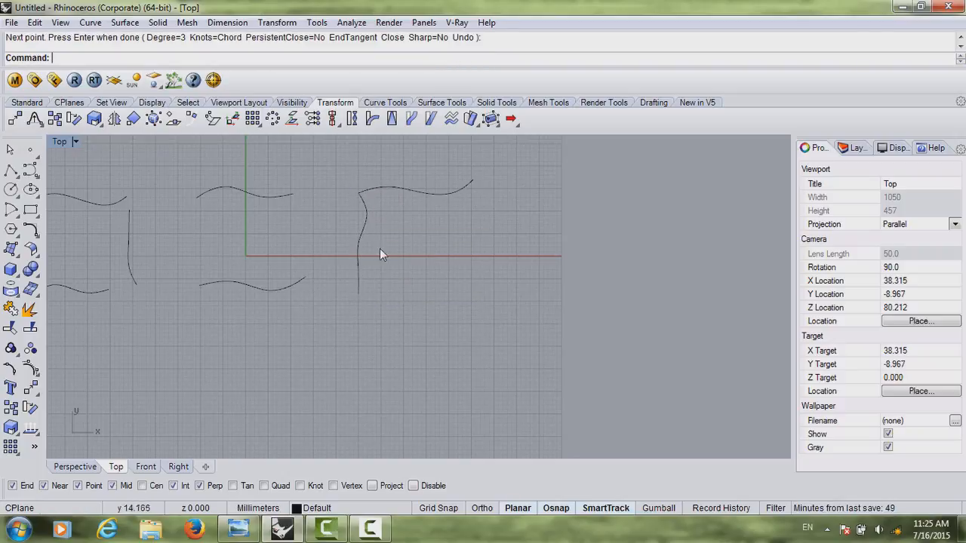
Step: Draw a single wavy vertical interpolated curve through four points near the right edge of the grid, beyond the L-shaped pair
{"action": "mouse_move", "coordinate": [420, 277]}
{"action": "right_mouse_down"}
{"action": "mouse_move", "coordinate": [469, 278]}
{"action": "mouse_move", "coordinate": [423, 270]}
{"action": "right_mouse_up"}
{"action": "scroll", "coordinate": [468, 278], "scroll_direction": "down", "scroll_amount": 4}
{"action": "scroll", "coordinate": [463, 242], "scroll_direction": "up", "scroll_amount": 2}
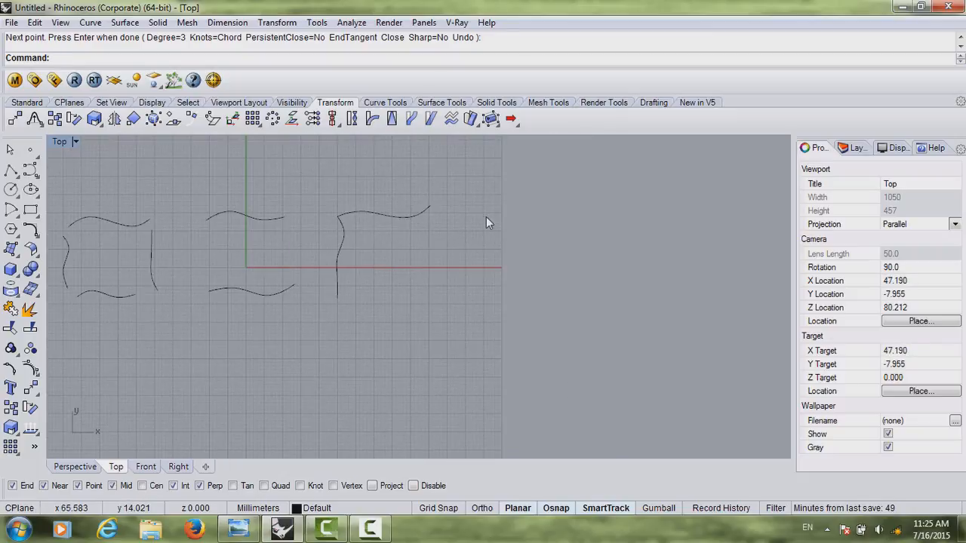
{"action": "right_click", "coordinate": [487, 211]}
{"action": "left_click", "coordinate": [487, 204]}
{"action": "left_click", "coordinate": [504, 230]}
{"action": "left_click", "coordinate": [499, 261]}
{"action": "left_click", "coordinate": [500, 305]}
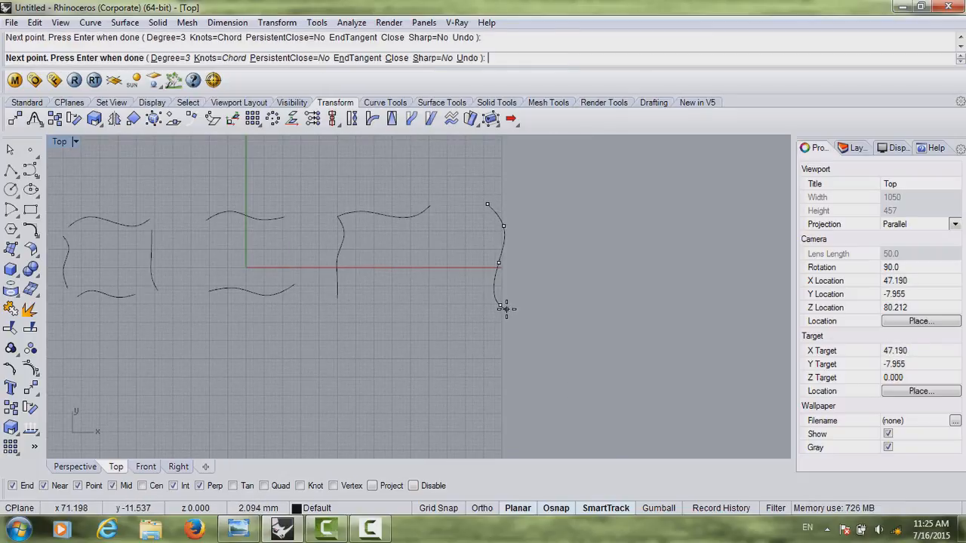
{"action": "right_click", "coordinate": [505, 309]}
{"action": "right_click", "coordinate": [495, 307]}
{"action": "key", "text": "Escape"}
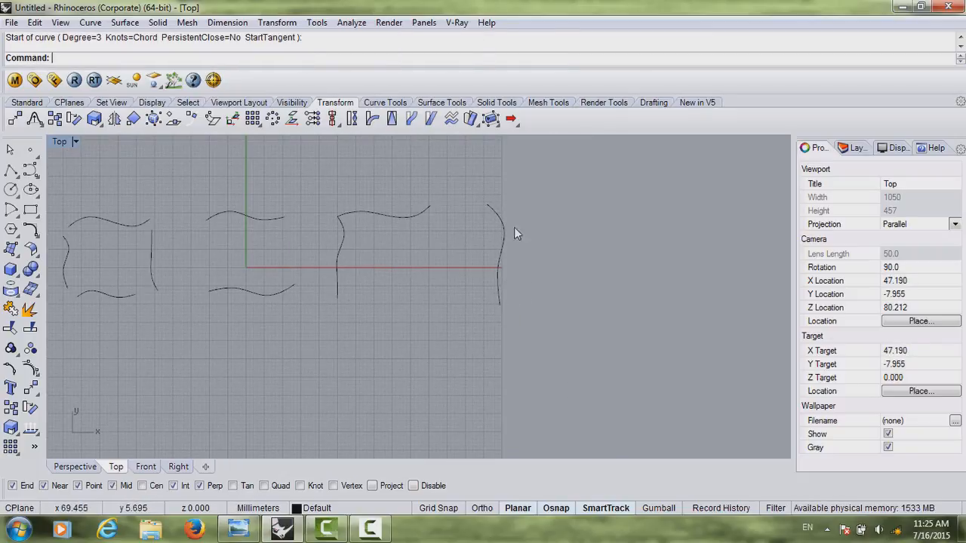
Step: Select all the drawn curves and shift them together slightly to the left in the Top viewport, leaving them deselected
{"action": "left_click_drag", "start_coordinate": [152, 301], "coordinate": [85, 331]}
{"action": "right_click_drag", "start_coordinate": [86, 332], "coordinate": [247, 335]}
{"action": "left_click", "coordinate": [423, 194]}
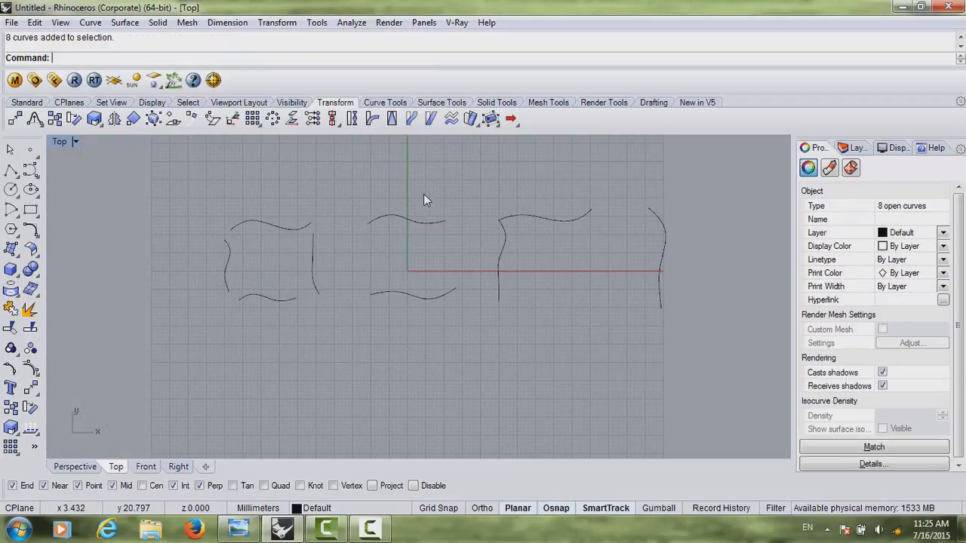
{"action": "left_click_drag", "start_coordinate": [171, 321], "coordinate": [169, 324]}
{"action": "left_click_drag", "start_coordinate": [225, 273], "coordinate": [205, 266]}
{"action": "left_click", "coordinate": [302, 321]}
{"action": "right_click_drag", "start_coordinate": [382, 300], "coordinate": [369, 314]}
{"action": "scroll", "coordinate": [369, 315], "scroll_direction": "up", "scroll_amount": 2}
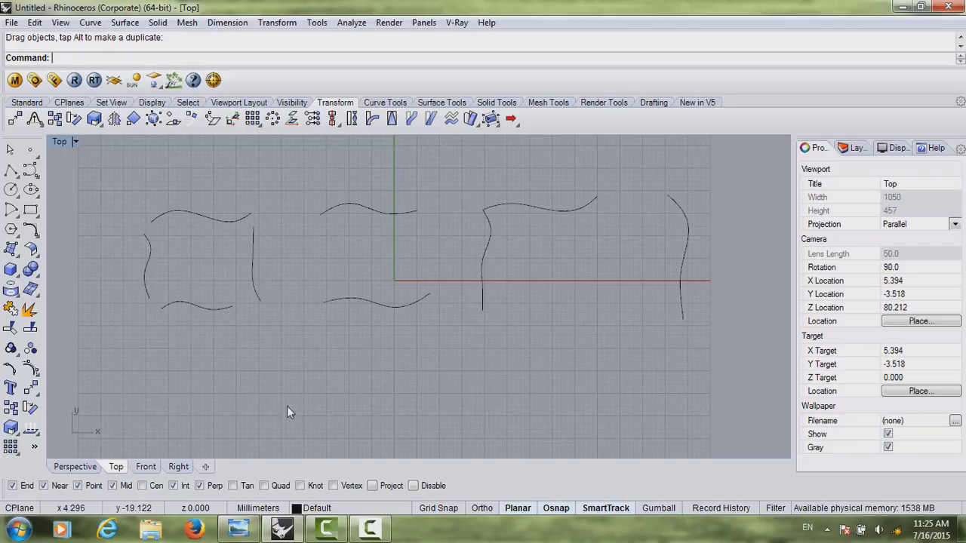
Step: In the Perspective viewport, select all the curves and move them together slightly in the negative X direction
{"action": "left_click", "coordinate": [74, 467]}
{"action": "right_click_drag", "start_coordinate": [216, 317], "coordinate": [419, 296]}
{"action": "scroll", "coordinate": [278, 336], "scroll_direction": "down", "scroll_amount": 10}
{"action": "scroll", "coordinate": [290, 320], "scroll_direction": "up", "scroll_amount": 3}
{"action": "scroll", "coordinate": [296, 337], "scroll_direction": "down", "scroll_amount": 3}
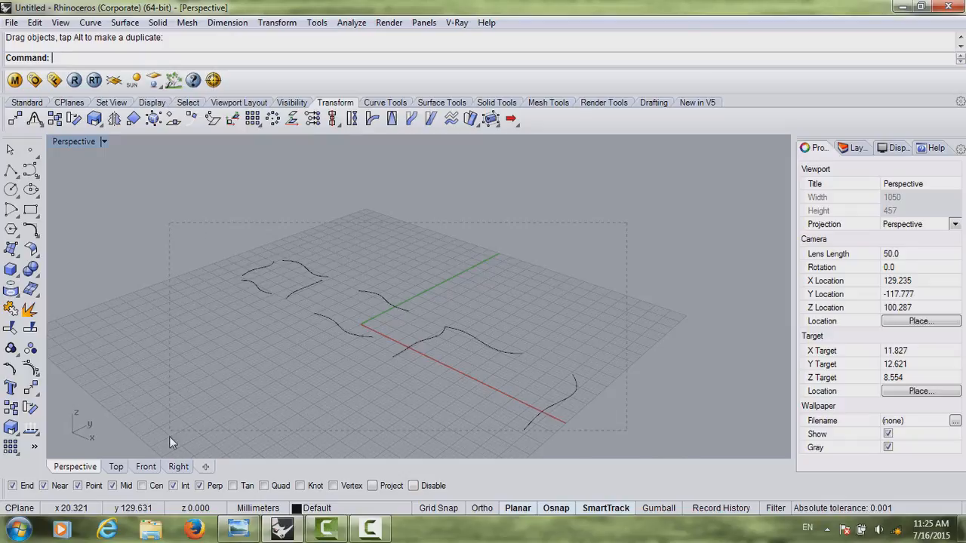
{"action": "left_click_drag", "start_coordinate": [169, 436], "coordinate": [169, 436]}
{"action": "left_click_drag", "start_coordinate": [261, 296], "coordinate": [252, 282]}
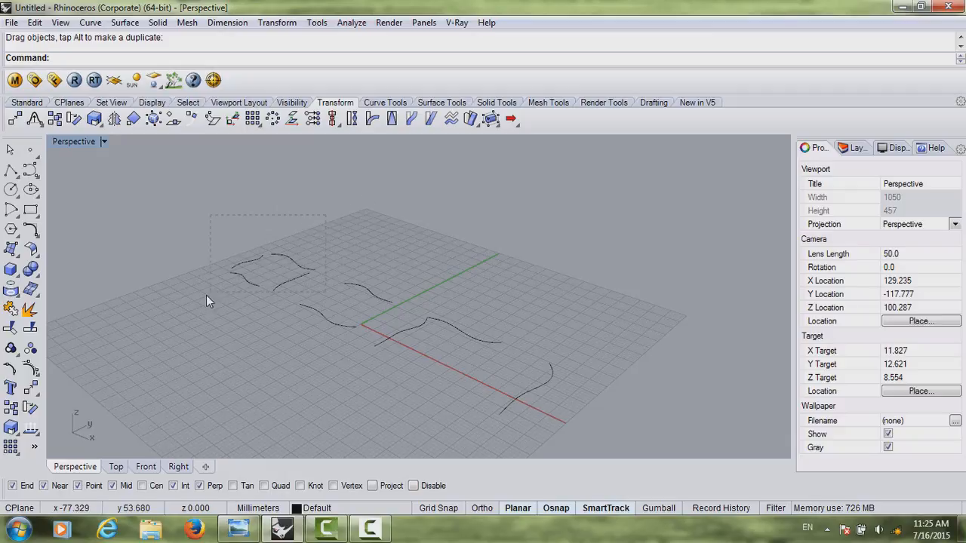
Step: Select the four curves of the four-sided outline and turn on their control points
{"action": "left_click_drag", "start_coordinate": [206, 295], "coordinate": [206, 296]}
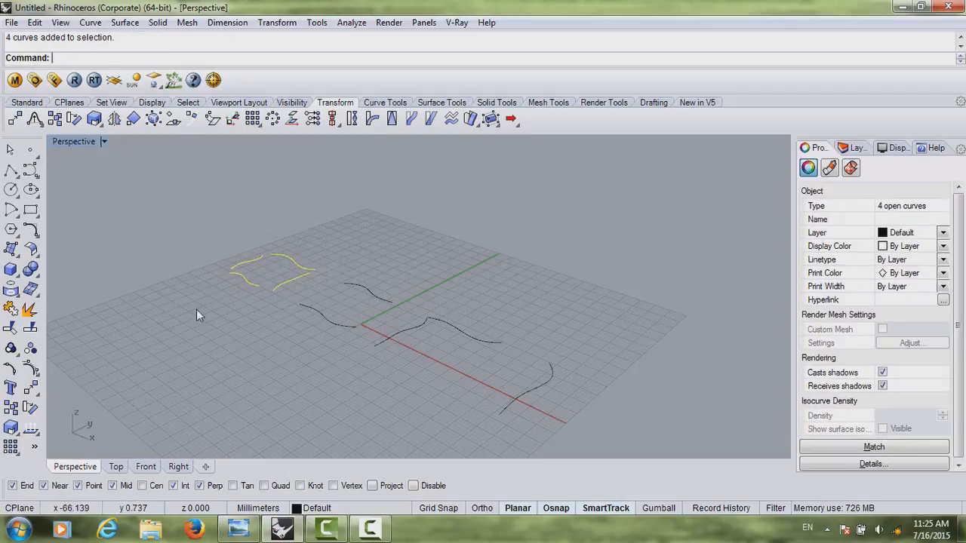
{"action": "left_click", "coordinate": [30, 368]}
{"action": "scroll", "coordinate": [263, 261], "scroll_direction": "up", "scroll_amount": 5}
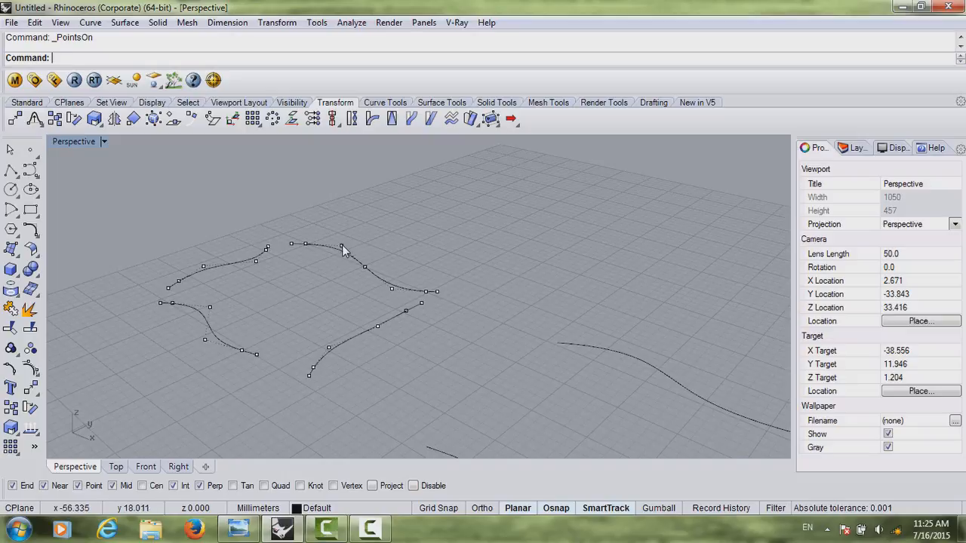
Step: Raise two inner control points of the outline's upper-side curve vertically, lifting the left one higher than the right one
{"action": "mouse_move", "coordinate": [342, 245]}
{"action": "left_mouse_down"}
{"action": "mouse_move", "coordinate": [345, 181]}
{"action": "mouse_move", "coordinate": [518, 190]}
{"action": "mouse_move", "coordinate": [455, 194]}
{"action": "mouse_move", "coordinate": [500, 181]}
{"action": "mouse_move", "coordinate": [457, 185]}
{"action": "mouse_move", "coordinate": [407, 215]}
{"action": "mouse_move", "coordinate": [344, 230]}
{"action": "mouse_move", "coordinate": [342, 245]}
{"action": "left_mouse_up"}
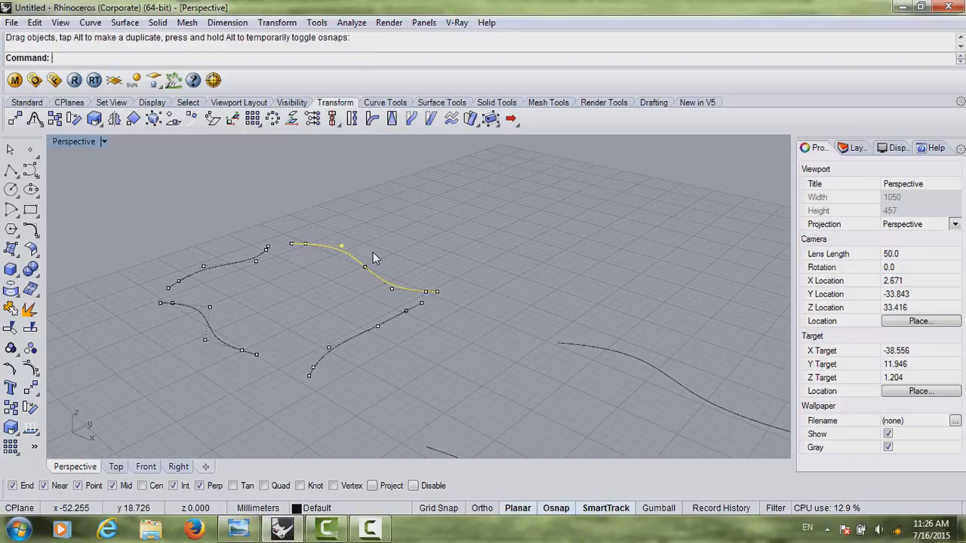
{"action": "left_click_drag", "start_coordinate": [342, 245], "coordinate": [341, 207]}
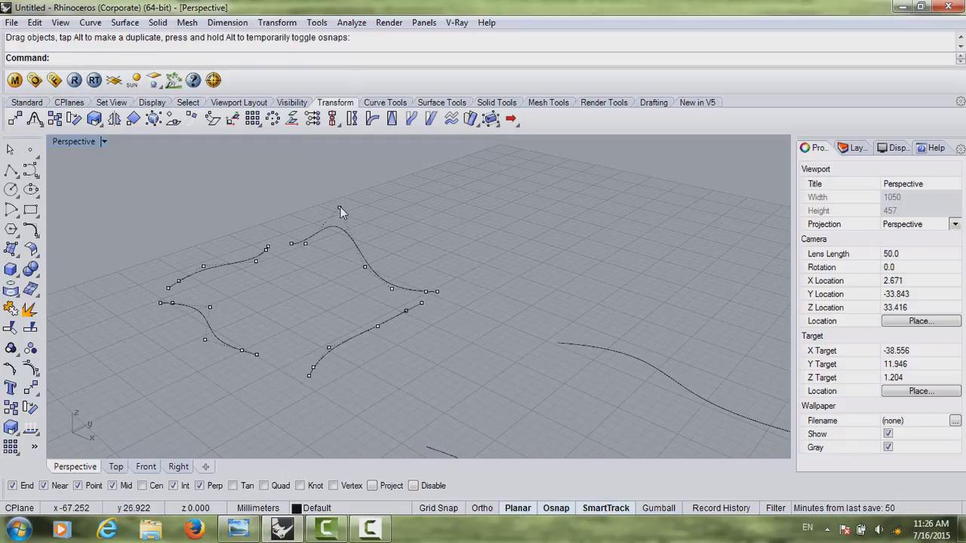
{"action": "mouse_move", "coordinate": [393, 287]}
{"action": "left_mouse_down", "text": "ctrl"}
{"action": "mouse_move", "coordinate": [390, 231]}
{"action": "mouse_move", "coordinate": [391, 269]}
{"action": "left_mouse_up", "text": "ctrl"}
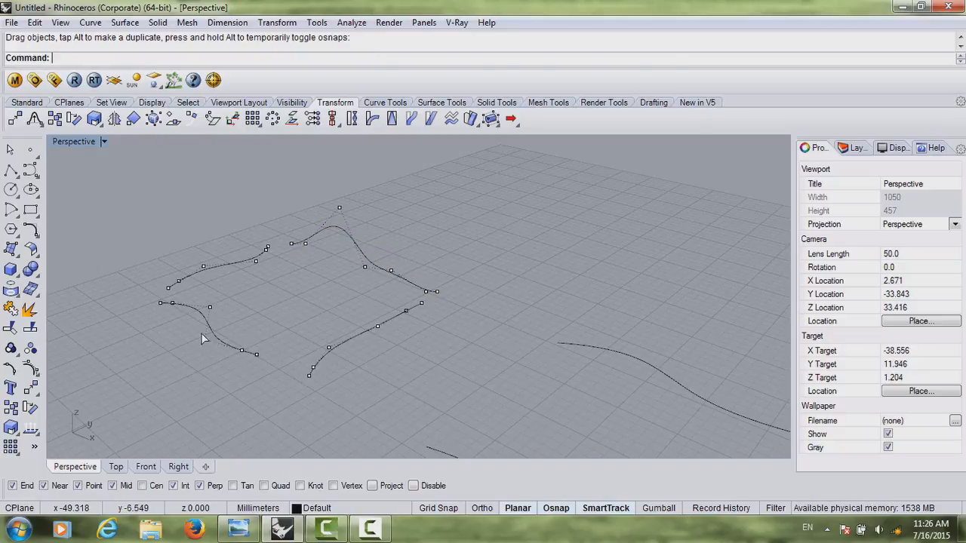
Step: Raise inner control points on the remaining curves of the four-sided outline vertically so the curves arch upward
{"action": "mouse_move", "coordinate": [202, 339]}
{"action": "left_mouse_down"}
{"action": "mouse_move", "coordinate": [209, 326]}
{"action": "mouse_move", "coordinate": [204, 340]}
{"action": "left_mouse_up"}
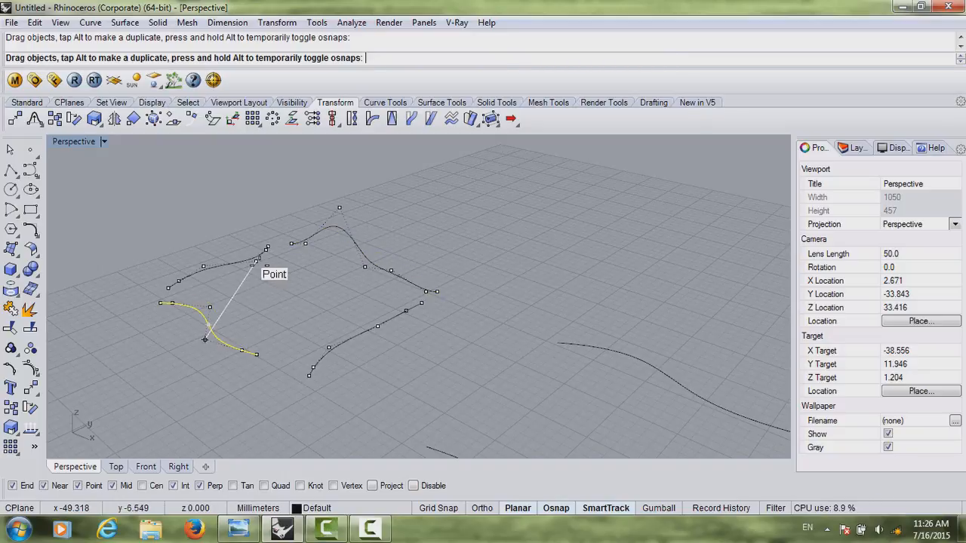
{"action": "left_click_drag", "start_coordinate": [259, 266], "coordinate": [272, 286], "text": "ctrl"}
{"action": "right_click_drag", "start_coordinate": [307, 332], "coordinate": [409, 324]}
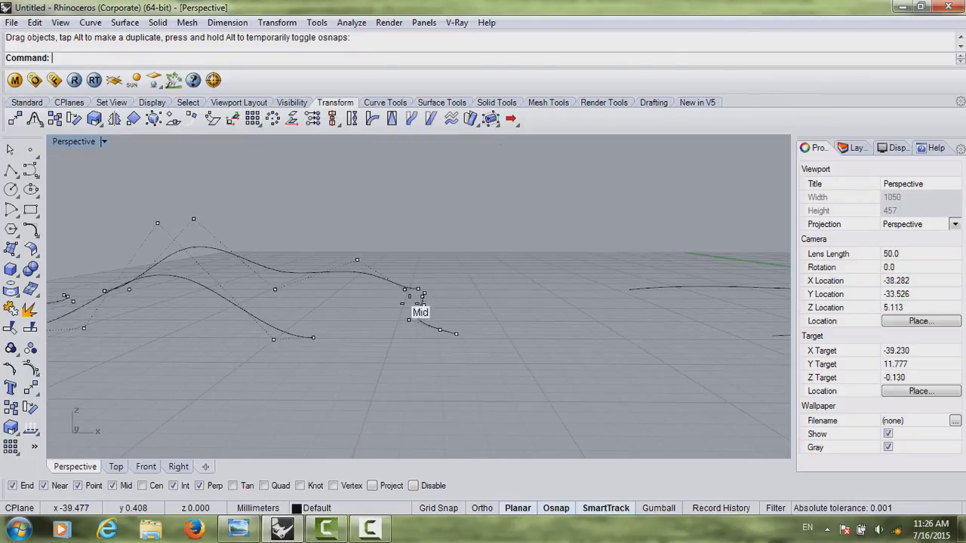
{"action": "left_click_drag", "start_coordinate": [410, 304], "coordinate": [446, 229], "text": "ctrl"}
{"action": "right_click_drag", "start_coordinate": [466, 272], "coordinate": [416, 277]}
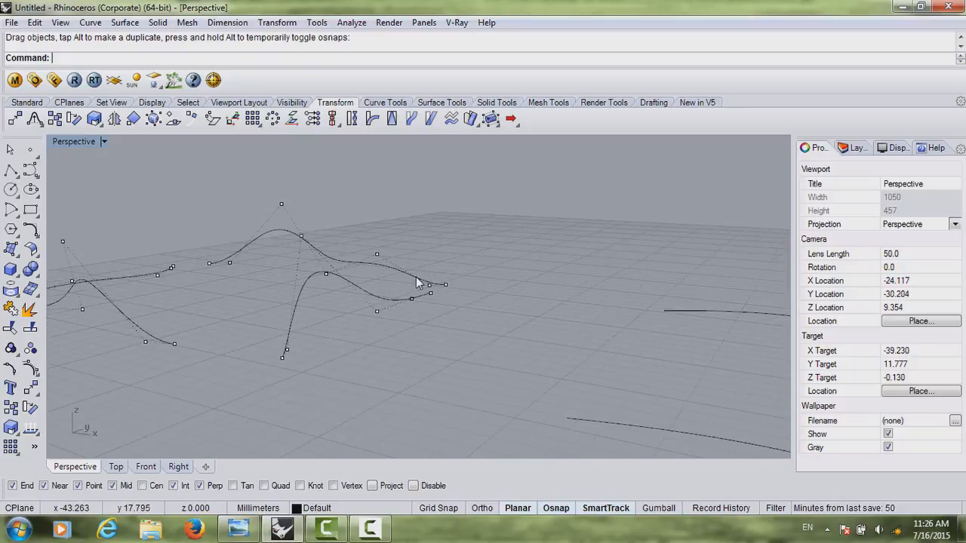
{"action": "left_click_drag", "start_coordinate": [411, 297], "coordinate": [478, 255], "text": "ctrl"}
Step: Raise another inner control point on the outline's side curve vertically, and turn off the control points of all outline curves
{"action": "right_click_drag", "start_coordinate": [367, 270], "coordinate": [370, 293]}
{"action": "scroll", "coordinate": [303, 293], "scroll_direction": "down", "scroll_amount": 4}
{"action": "scroll", "coordinate": [225, 298], "scroll_direction": "up", "scroll_amount": 4}
{"action": "left_click_drag", "start_coordinate": [221, 309], "coordinate": [182, 250]}
{"action": "key", "text": "Escape"}
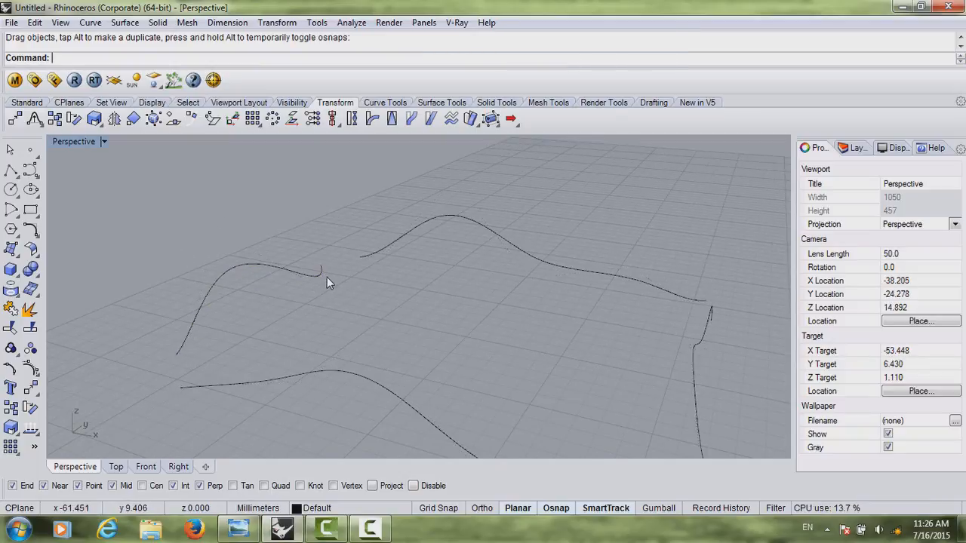
Step: Turn on the control points of the two separate facing curves, raise one inner point on each vertically, and turn the points off
{"action": "right_click_drag", "start_coordinate": [327, 277], "coordinate": [498, 264]}
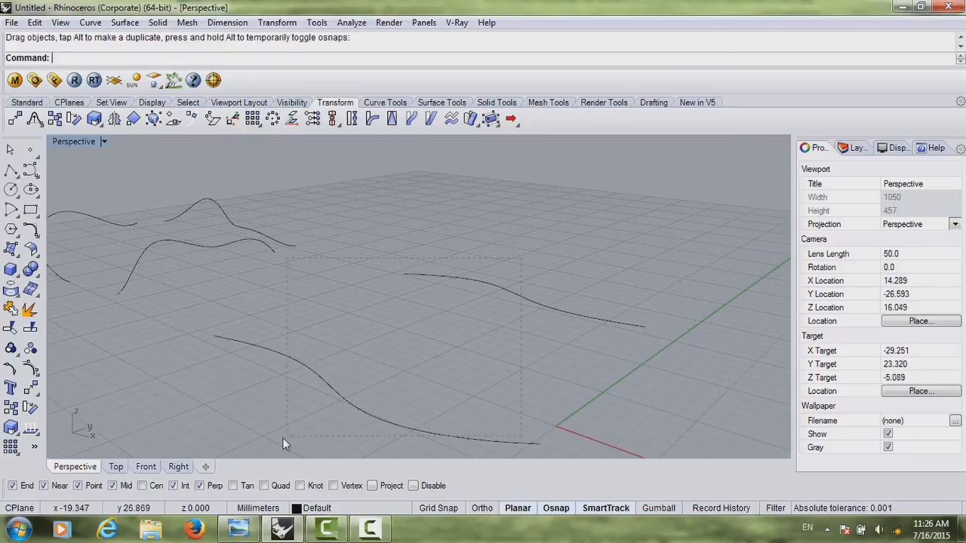
{"action": "left_click_drag", "start_coordinate": [284, 445], "coordinate": [286, 442]}
{"action": "left_click", "coordinate": [30, 350]}
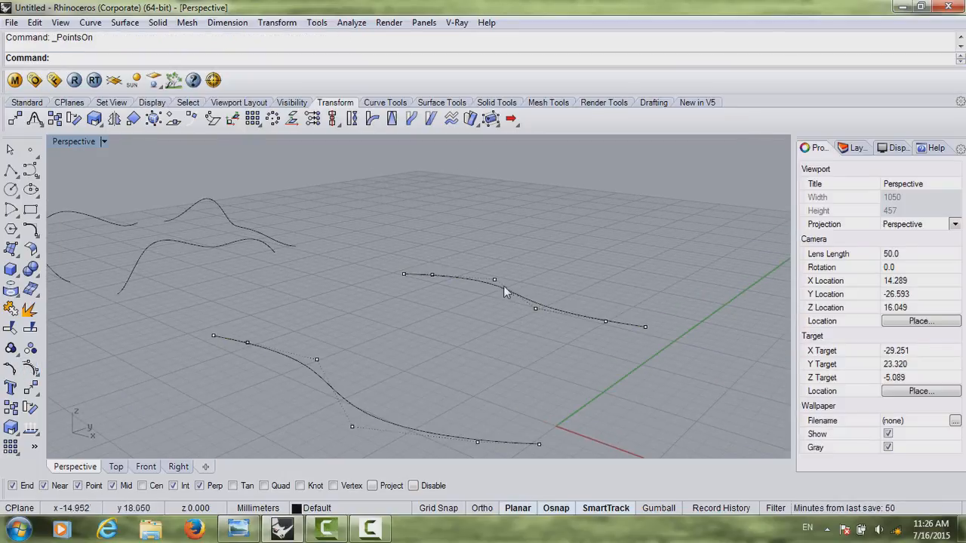
{"action": "mouse_move", "coordinate": [496, 280]}
{"action": "left_mouse_down"}
{"action": "mouse_move", "coordinate": [492, 182]}
{"action": "mouse_move", "coordinate": [485, 268]}
{"action": "left_mouse_up"}
{"action": "right_click_drag", "start_coordinate": [485, 268], "coordinate": [444, 381]}
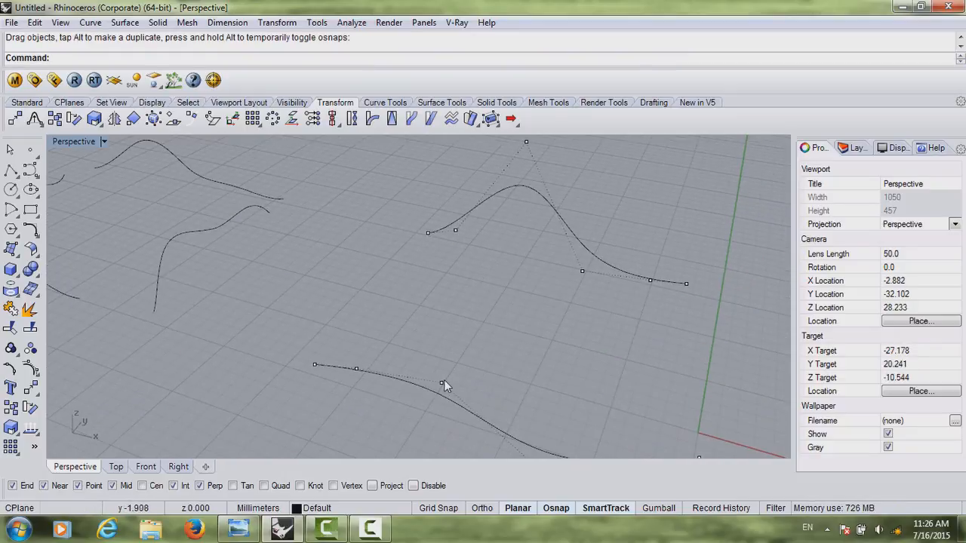
{"action": "left_click", "coordinate": [442, 383]}
{"action": "left_click_drag", "start_coordinate": [442, 384], "coordinate": [443, 311]}
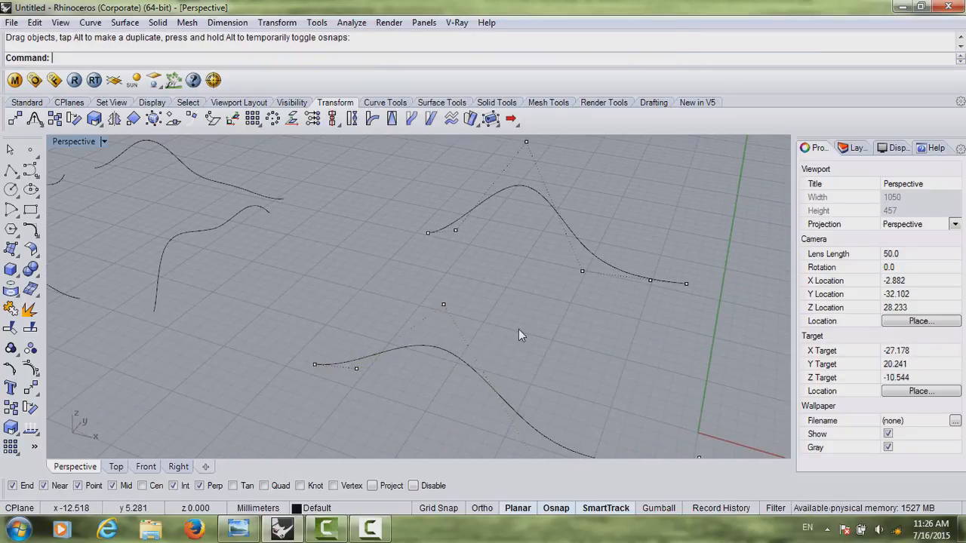
{"action": "key", "text": "Escape"}
Step: Turn on the control points of the joined pair's curve crossing the red X axis and raise one inner point vertically
{"action": "right_click_drag", "start_coordinate": [519, 329], "coordinate": [552, 276]}
{"action": "left_click", "coordinate": [528, 302]}
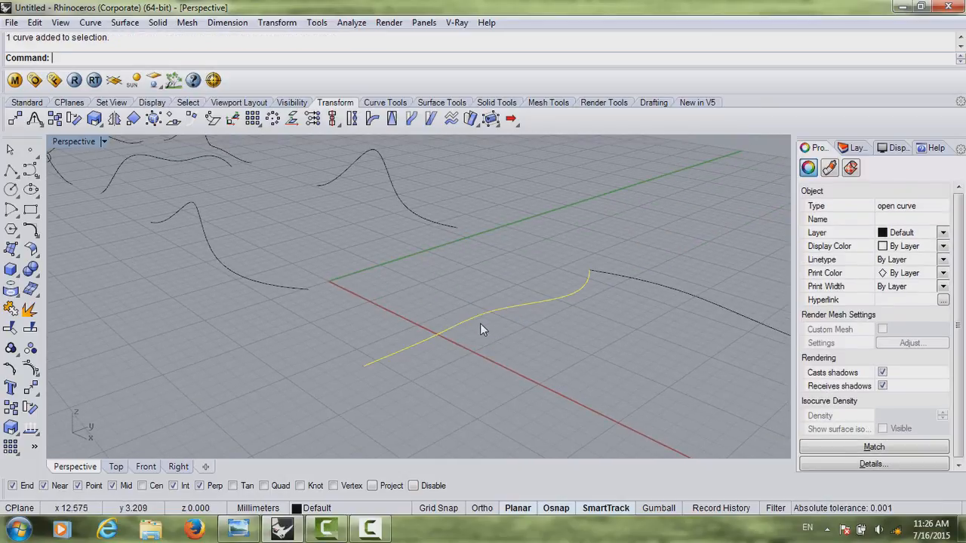
{"action": "left_click", "coordinate": [486, 325]}
{"action": "left_click", "coordinate": [469, 323]}
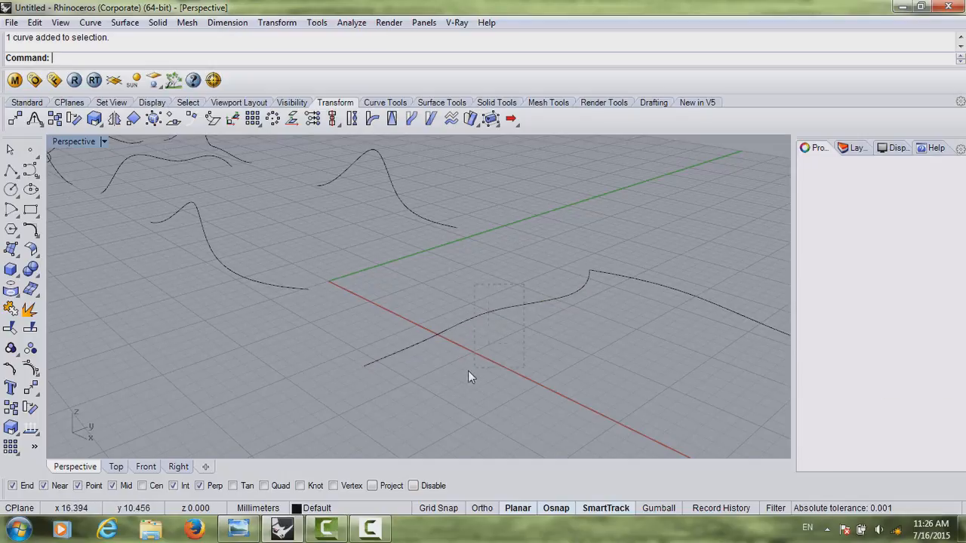
{"action": "left_click", "coordinate": [30, 370]}
{"action": "left_click_drag", "start_coordinate": [491, 306], "coordinate": [492, 240]}
Step: Show the control points of the pair's other curve, raise one inner point vertically, and turn off the control points of both curves
{"action": "left_click", "coordinate": [643, 342]}
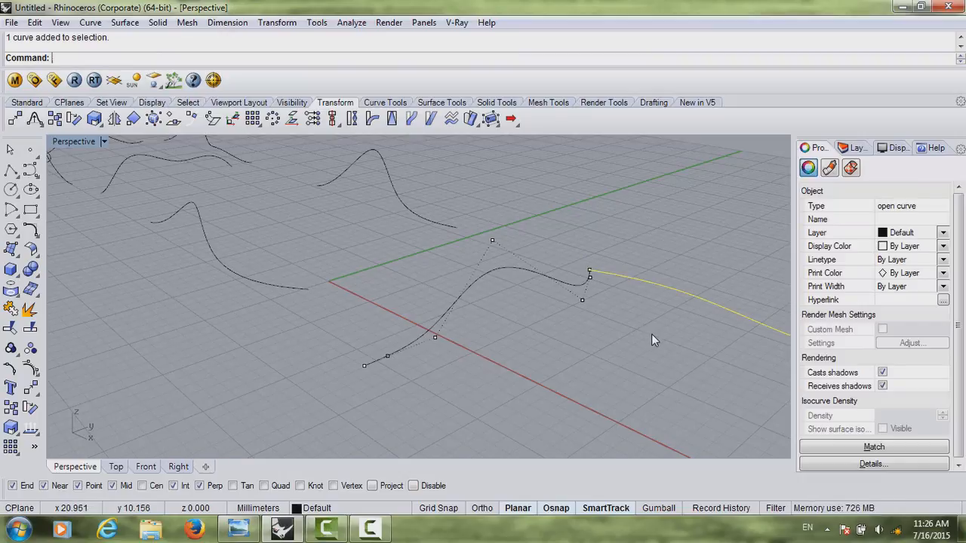
{"action": "left_click", "coordinate": [30, 370]}
{"action": "left_click", "coordinate": [678, 287]}
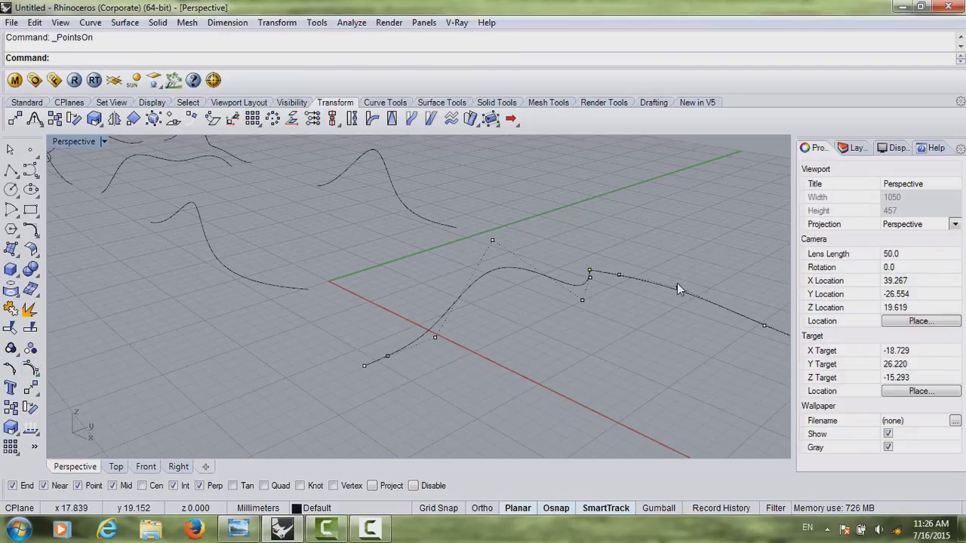
{"action": "left_click_drag", "start_coordinate": [678, 288], "coordinate": [692, 201]}
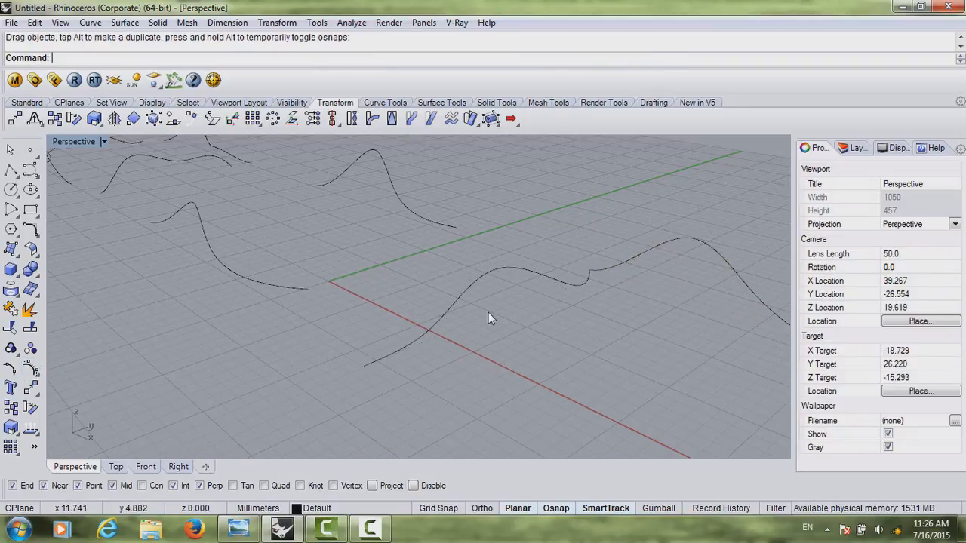
Step: Launch Grasshopper, restore its minimized editor, and move the window aside so the four-sided outline in the Perspective viewport stays visible
{"action": "right_click_drag", "start_coordinate": [489, 312], "coordinate": [536, 229]}
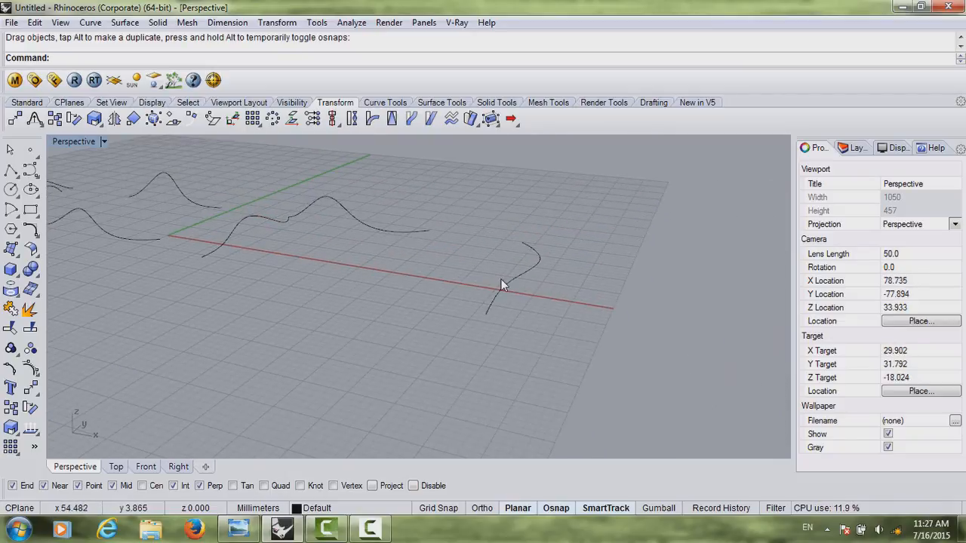
{"action": "right_click_drag", "start_coordinate": [498, 285], "coordinate": [553, 314]}
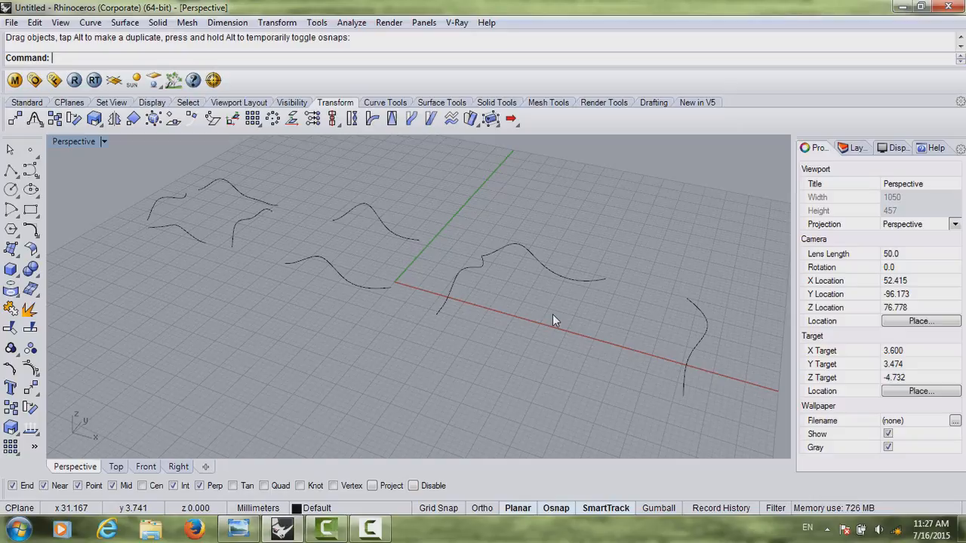
{"action": "type", "text": "gras"}
{"action": "key", "text": "Return"}
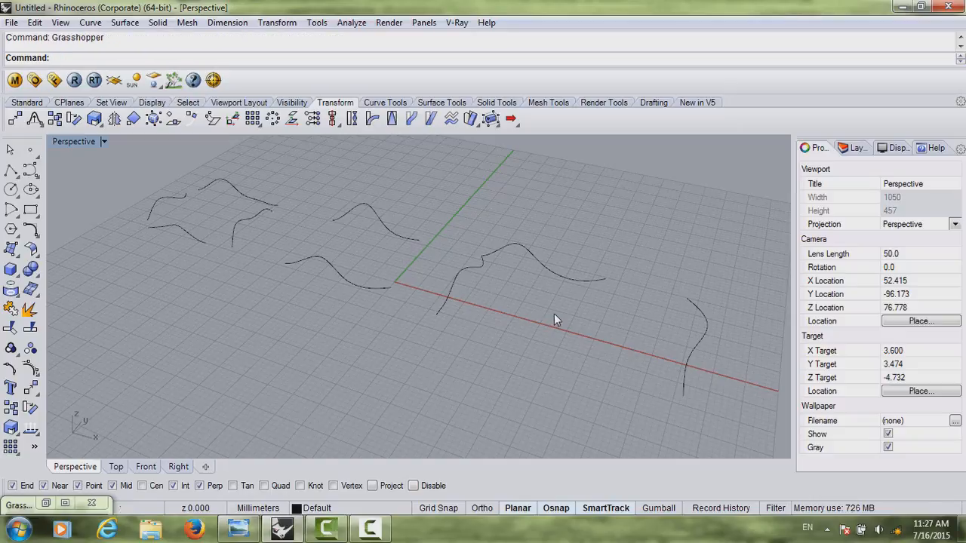
{"action": "left_click", "coordinate": [47, 505]}
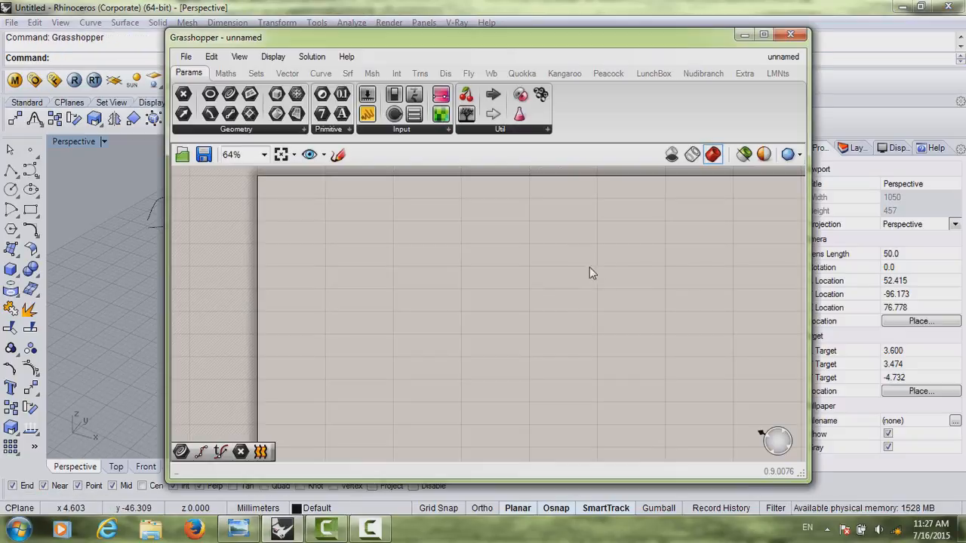
{"action": "right_click_drag", "start_coordinate": [590, 273], "coordinate": [460, 290]}
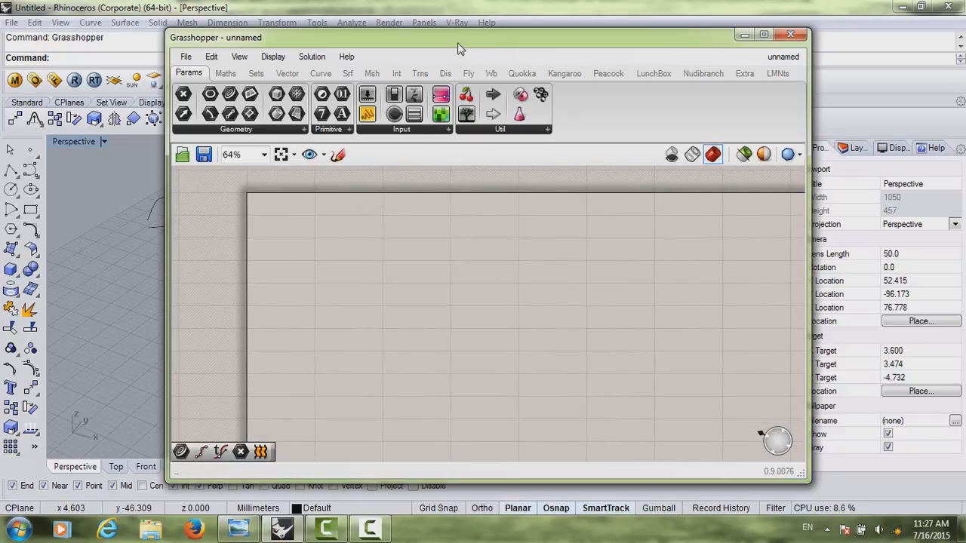
{"action": "left_click_drag", "start_coordinate": [458, 48], "coordinate": [610, 83]}
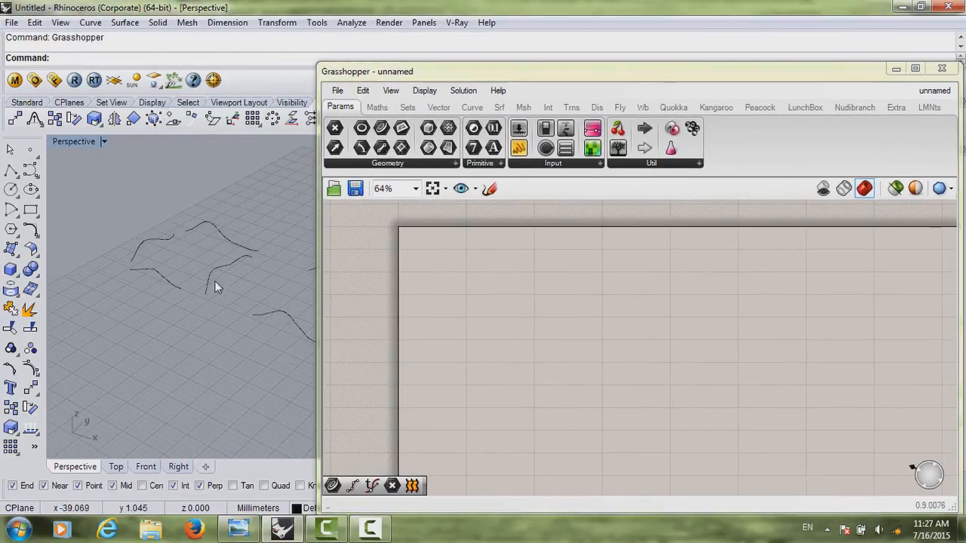
Step: Place an Edge Surface component on the Grasshopper canvas
{"action": "mouse_move", "coordinate": [214, 281]}
{"action": "right_mouse_down"}
{"action": "mouse_move", "coordinate": [201, 274]}
{"action": "mouse_move", "coordinate": [219, 286]}
{"action": "right_mouse_up"}
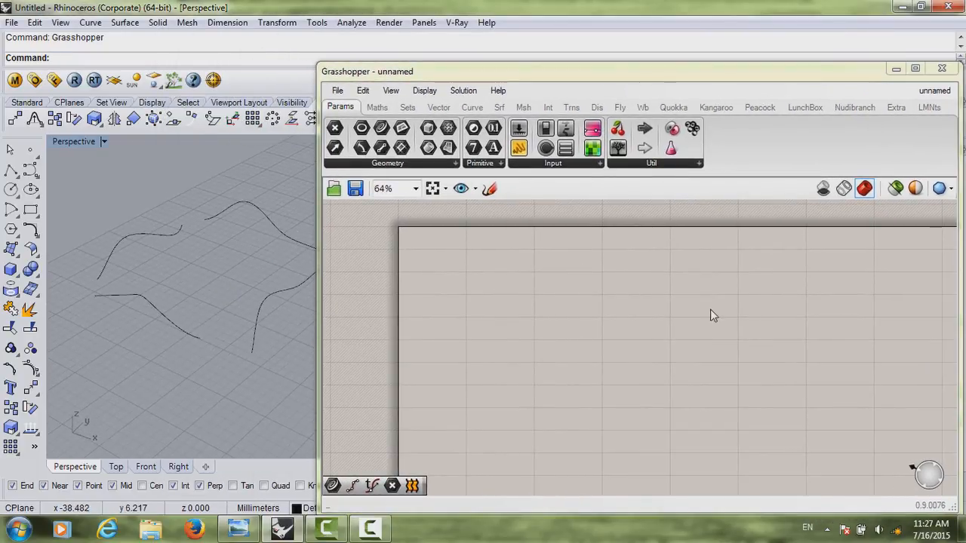
{"action": "double_click", "coordinate": [566, 309]}
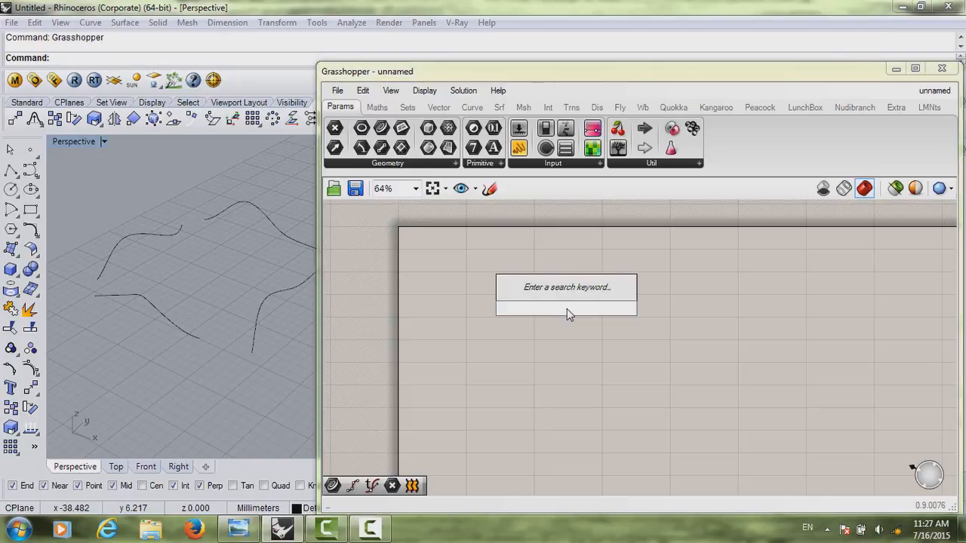
{"action": "type", "text": "edge"}
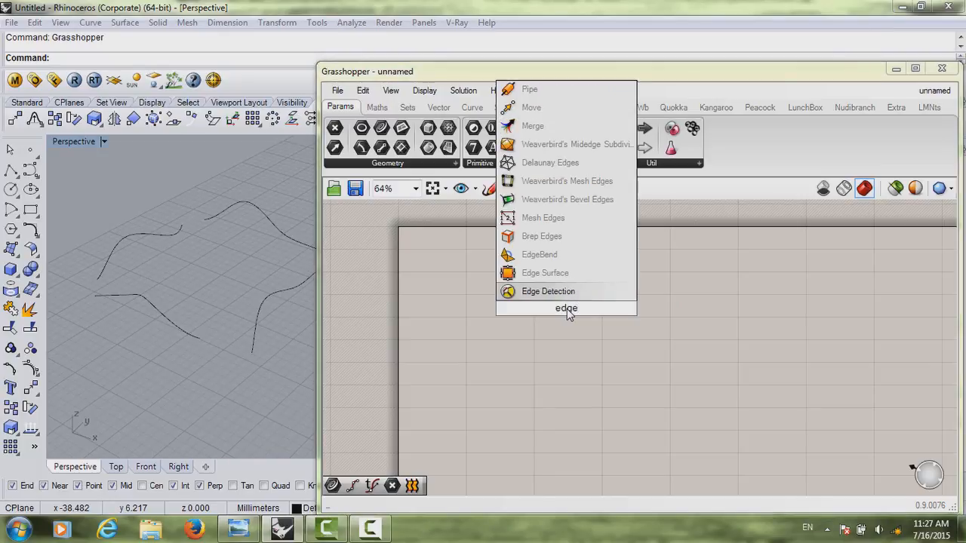
{"action": "key", "text": "Up"}
{"action": "key", "text": "Return"}
{"action": "scroll", "coordinate": [567, 313], "scroll_direction": "up", "scroll_amount": 3}
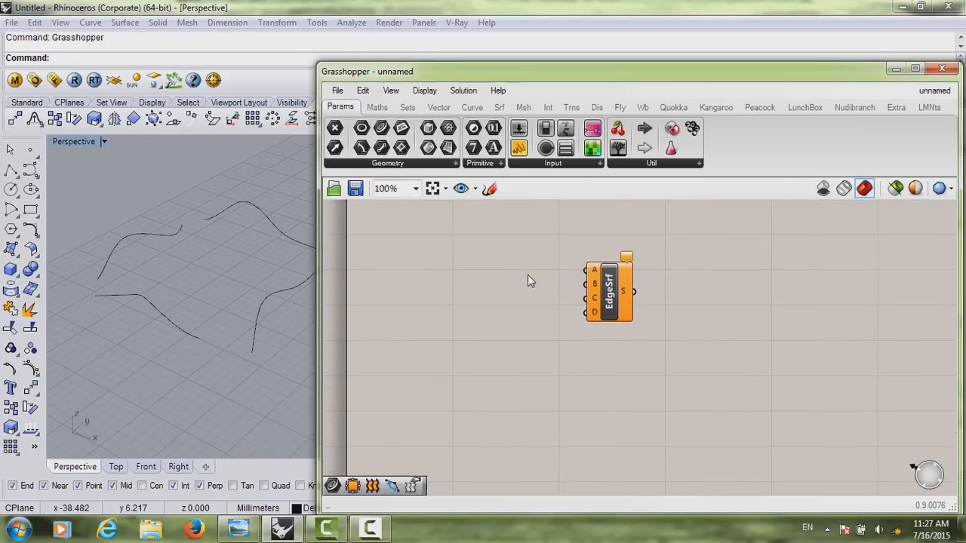
{"action": "scroll", "coordinate": [593, 317], "scroll_direction": "up", "scroll_amount": 3}
{"action": "scroll", "coordinate": [593, 321], "scroll_direction": "down", "scroll_amount": 5}
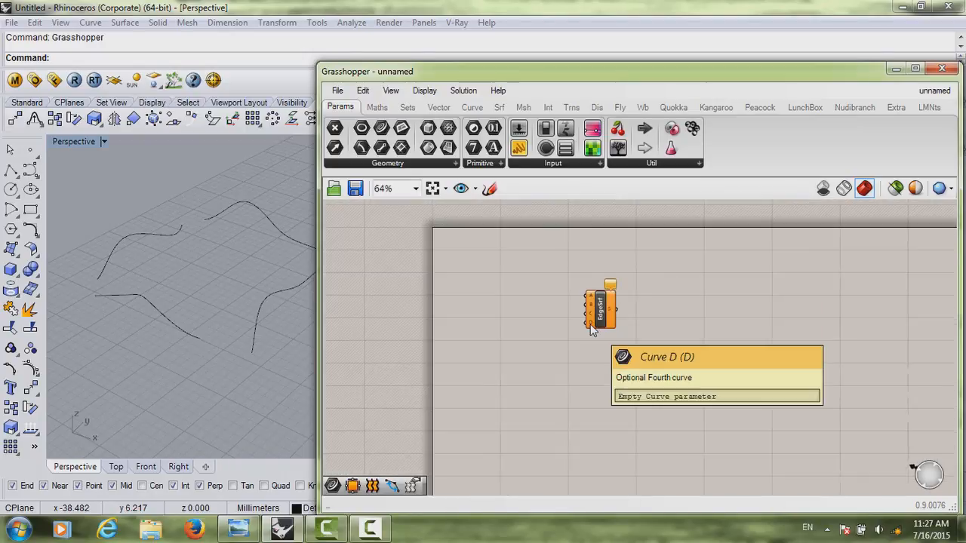
{"action": "scroll", "coordinate": [598, 319], "scroll_direction": "up", "scroll_amount": 1}
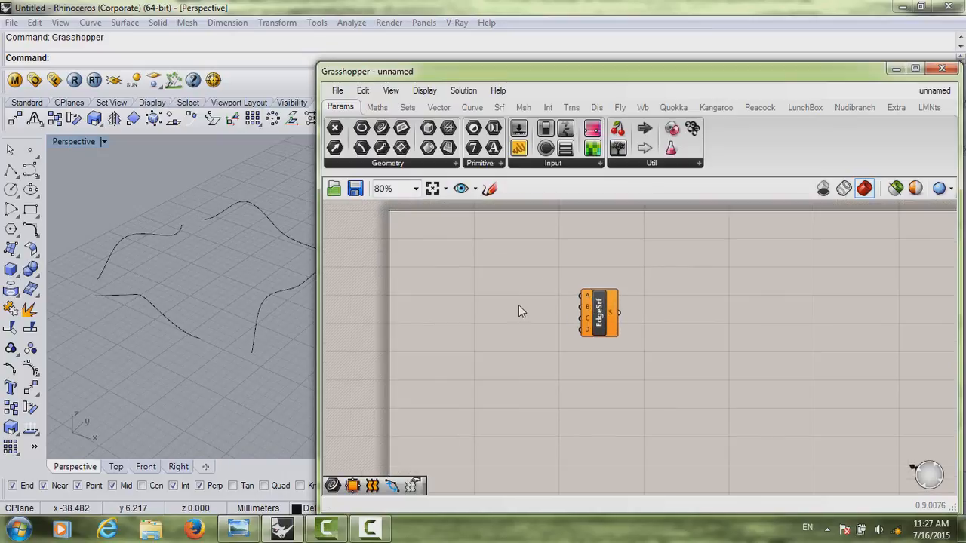
{"action": "scroll", "coordinate": [588, 313], "scroll_direction": "up", "scroll_amount": 1}
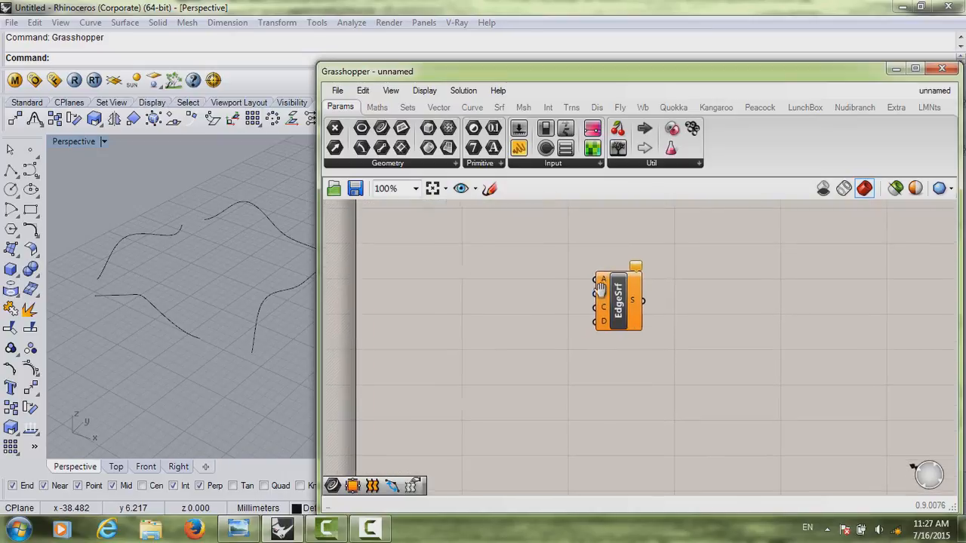
Step: Place a Curve parameter beside the Edge Surface component's inputs and make three copies of it
{"action": "double_click", "coordinate": [454, 276]}
{"action": "type", "text": "curve"}
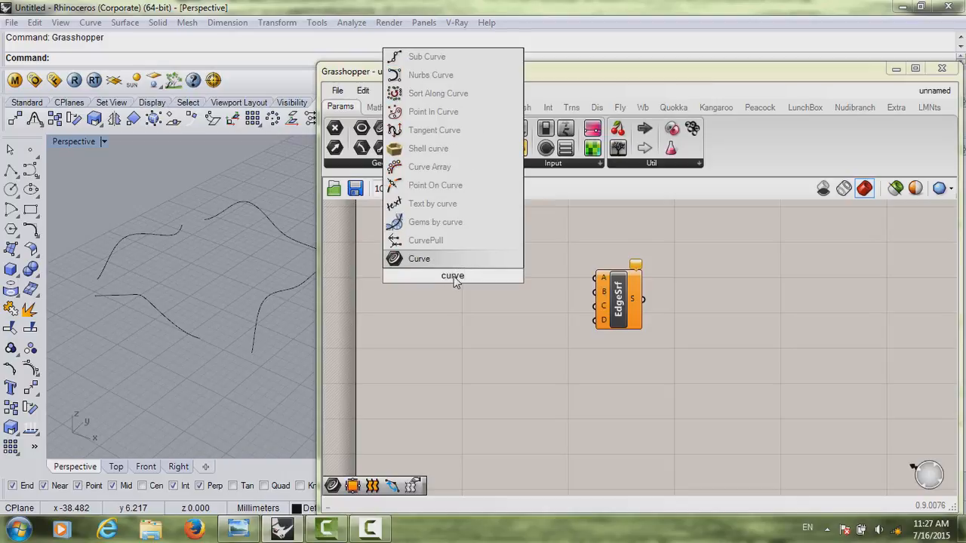
{"action": "key", "text": "Return"}
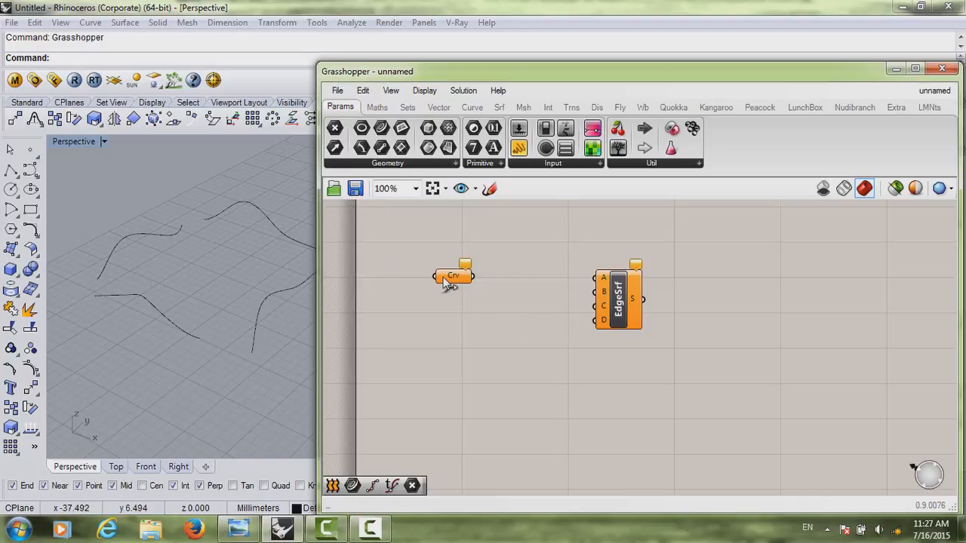
{"action": "key", "text": "ctrl+v"}
{"action": "key", "text": "ctrl+v"}
{"action": "key", "text": "ctrl+v"}
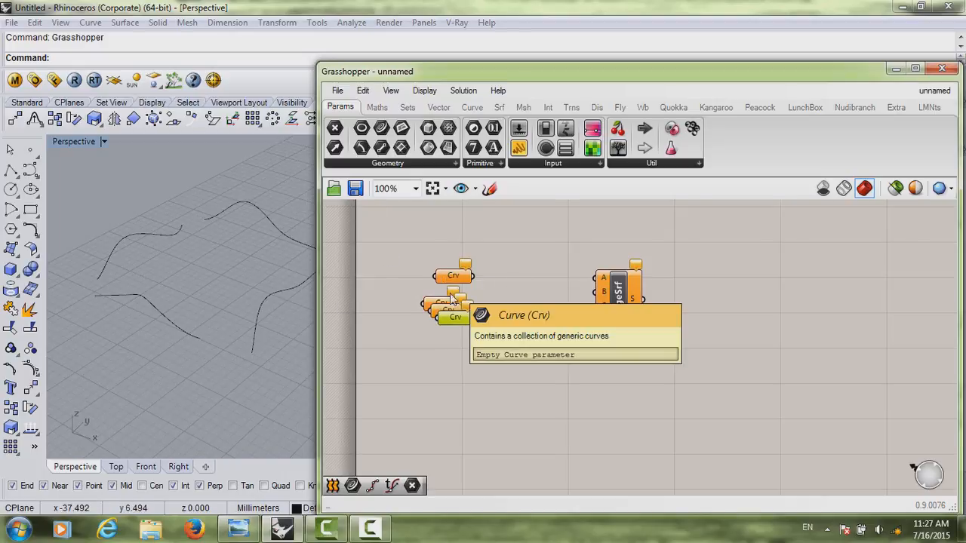
Step: Arrange the four Curve parameters in a column, distribute them evenly vertically, and align their left edges
{"action": "left_click_drag", "start_coordinate": [451, 318], "coordinate": [465, 290]}
{"action": "left_click_drag", "start_coordinate": [456, 276], "coordinate": [419, 370]}
{"action": "left_click", "coordinate": [492, 266]}
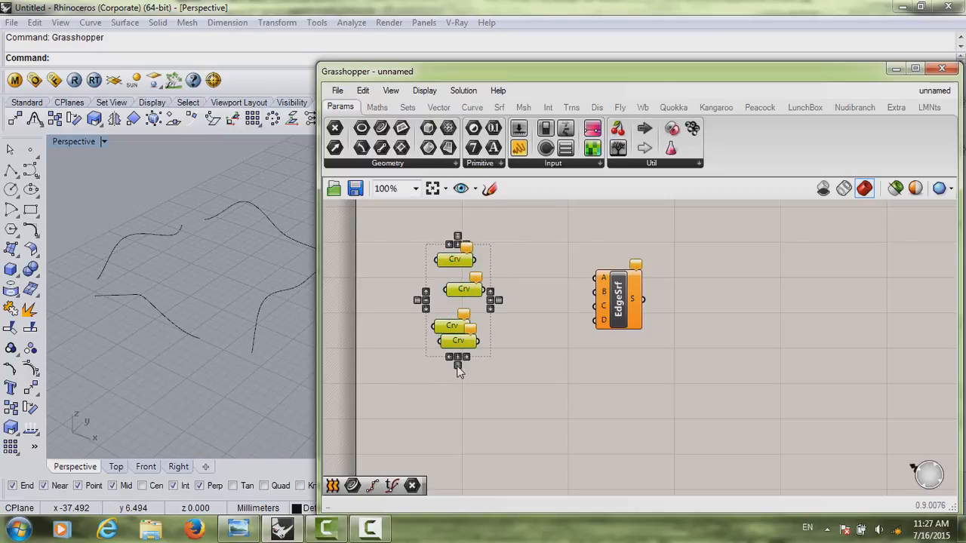
{"action": "left_click", "coordinate": [458, 367]}
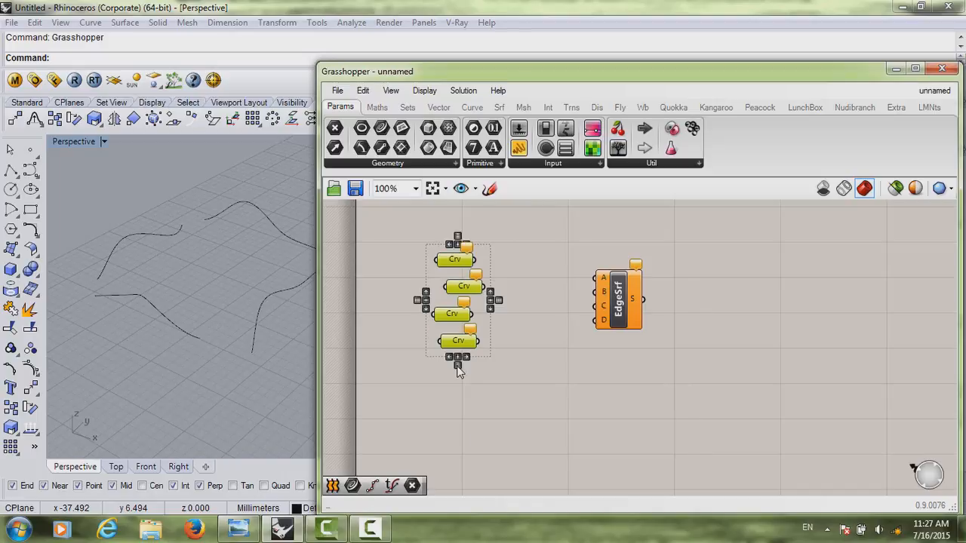
{"action": "left_click", "coordinate": [494, 303]}
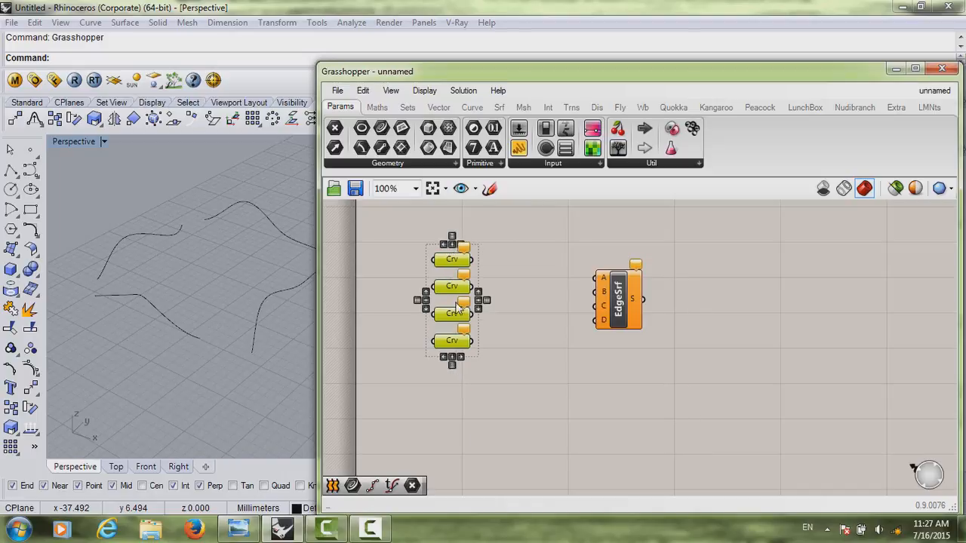
{"action": "left_click", "coordinate": [507, 306]}
Step: Set the outline's upper-left curve from the Rhino viewport as the single curve of the top Curve parameter
{"action": "left_click", "coordinate": [443, 260]}
{"action": "right_click", "coordinate": [451, 264]}
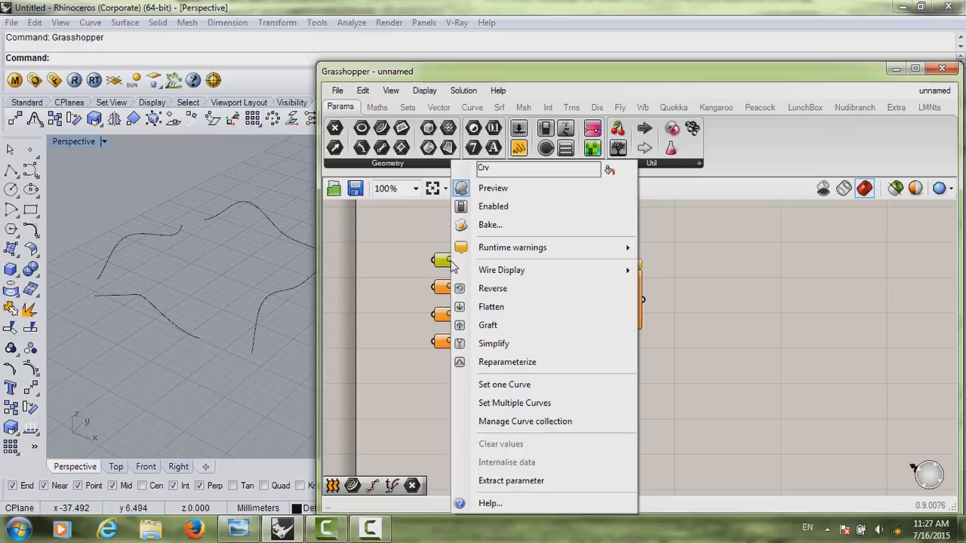
{"action": "left_click", "coordinate": [504, 384]}
{"action": "left_click", "coordinate": [177, 235]}
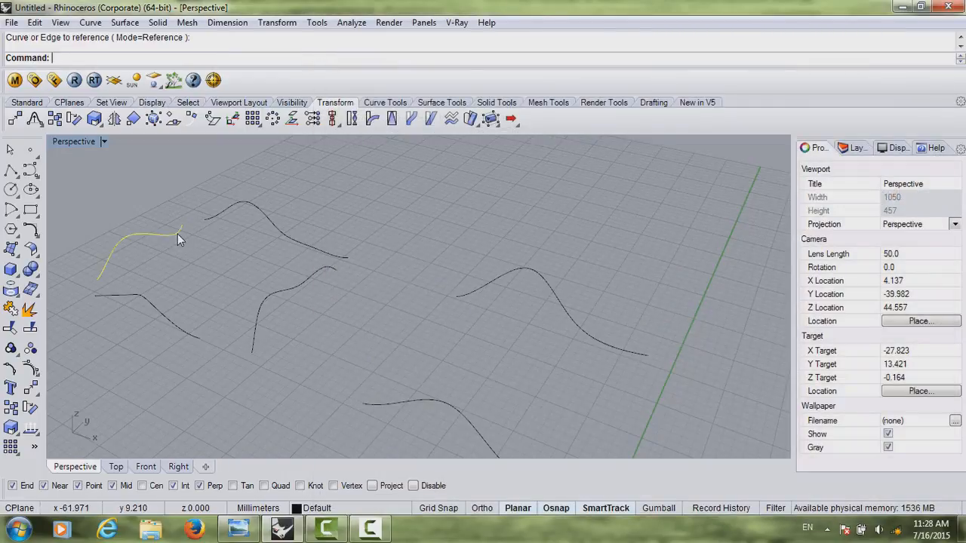
Step: Reference the outline's upper-right and lower-right curves as the single curves of the second and third Curve parameters
{"action": "right_click", "coordinate": [450, 287]}
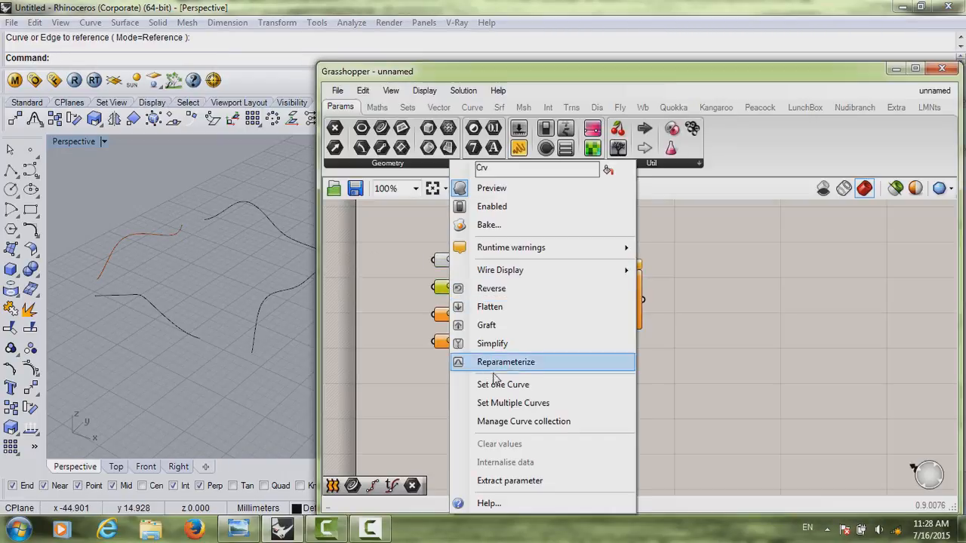
{"action": "left_click", "coordinate": [500, 384]}
{"action": "left_click", "coordinate": [295, 243]}
{"action": "left_click", "coordinate": [451, 315]}
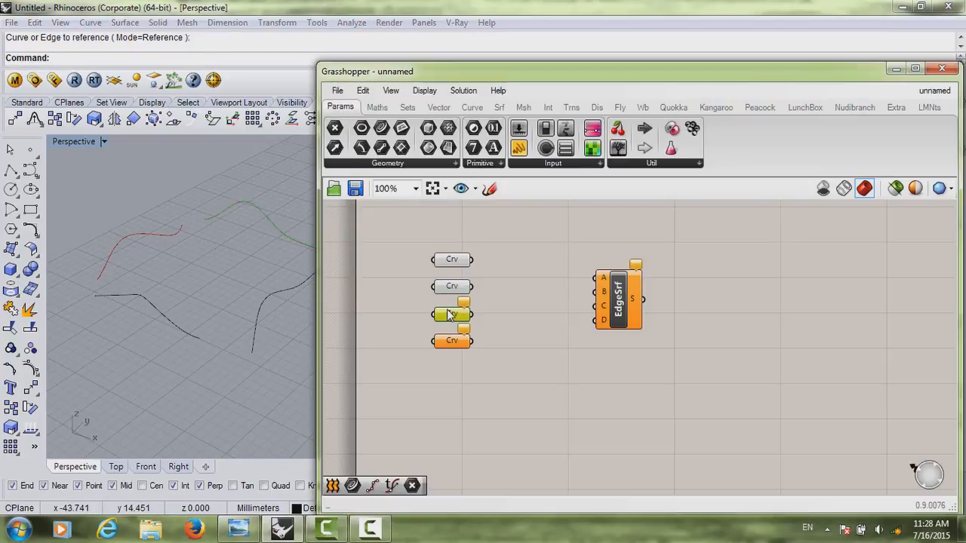
{"action": "right_click", "coordinate": [450, 315]}
{"action": "left_click", "coordinate": [501, 383]}
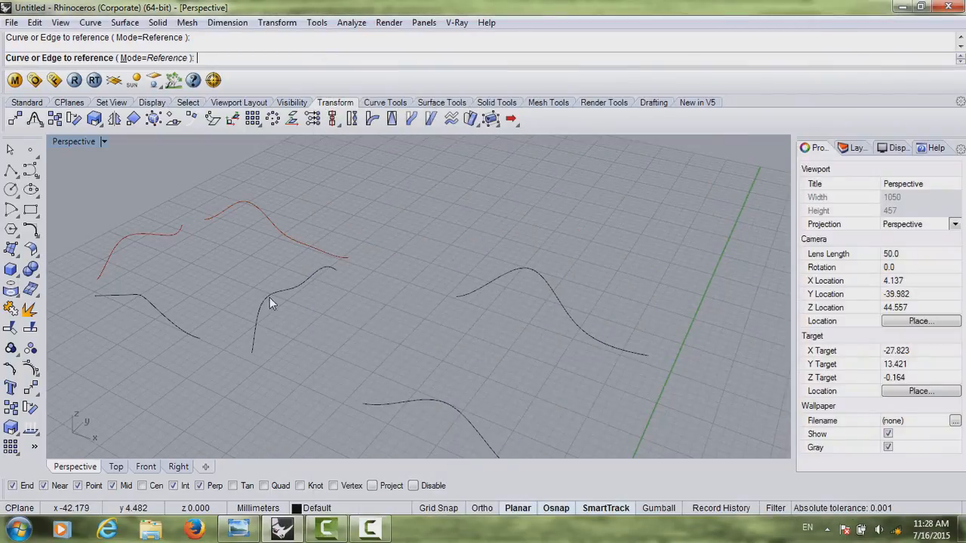
{"action": "left_click", "coordinate": [269, 297]}
Step: Set the outline's lower-left curve from the Rhino viewport as the single curve of the bottom Curve parameter
{"action": "left_click", "coordinate": [453, 341]}
{"action": "right_click", "coordinate": [453, 341]}
{"action": "left_click", "coordinate": [503, 383]}
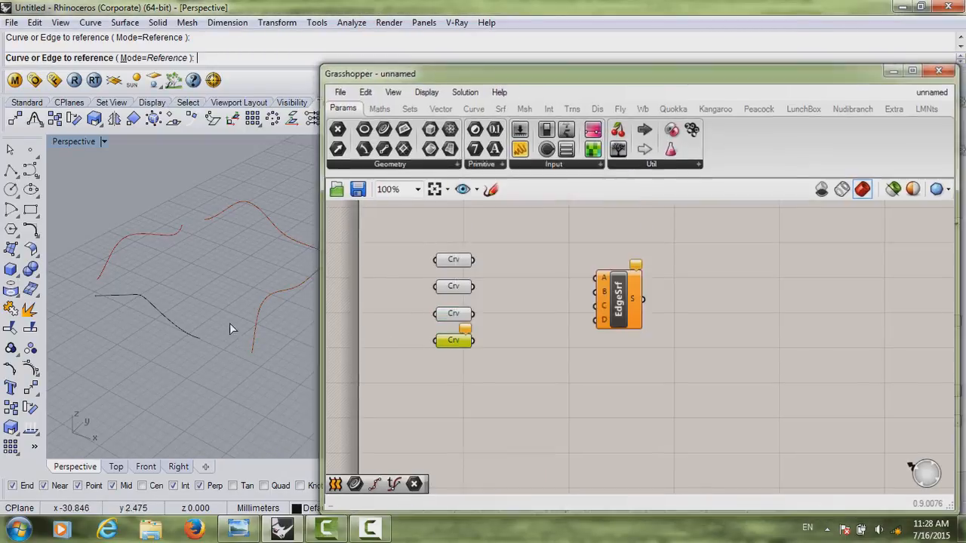
{"action": "left_click", "coordinate": [183, 327]}
Step: Connect the four Curve parameters in order from top to bottom to the Edge Surface's A, B, C and D inputs
{"action": "left_click", "coordinate": [484, 268]}
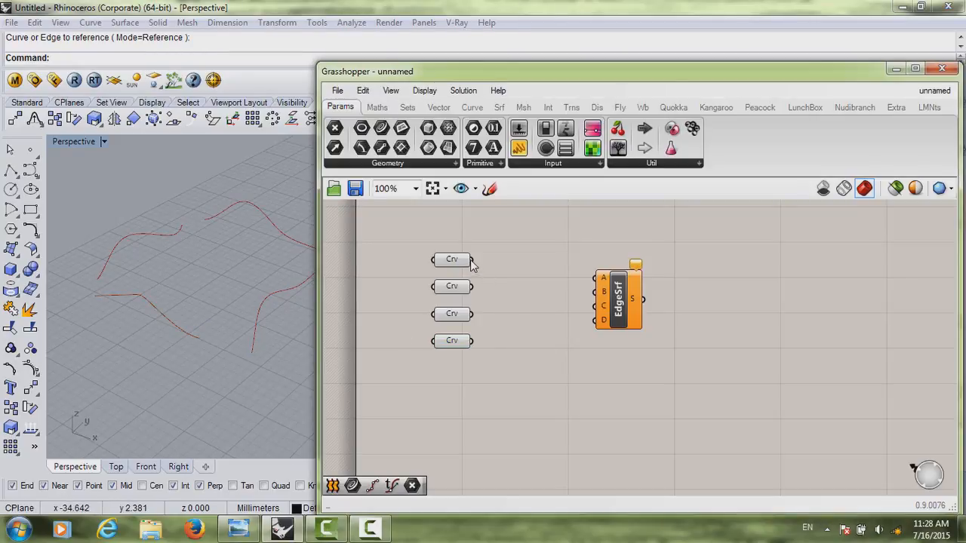
{"action": "left_click_drag", "start_coordinate": [575, 282], "coordinate": [594, 280]}
{"action": "left_click_drag", "start_coordinate": [471, 288], "coordinate": [596, 291]}
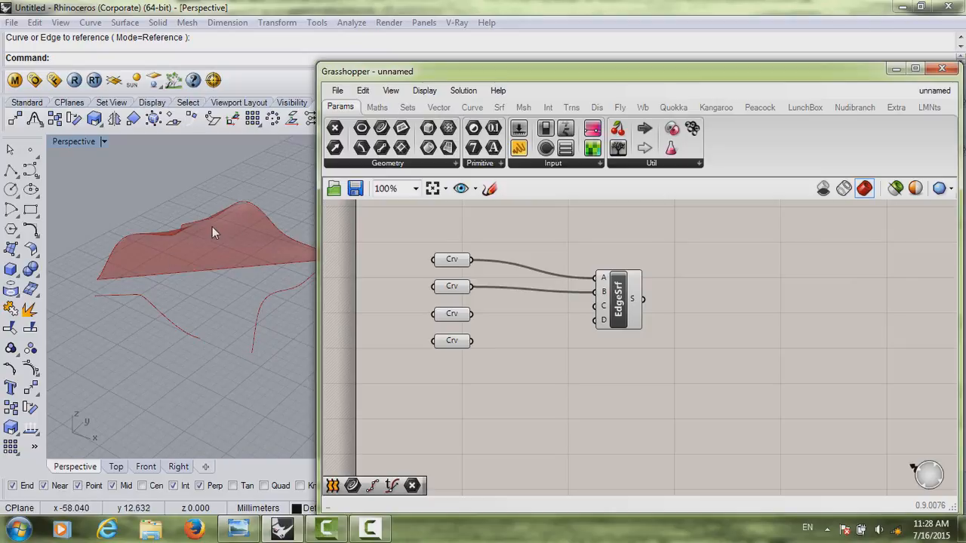
{"action": "right_click_drag", "start_coordinate": [216, 231], "coordinate": [304, 252]}
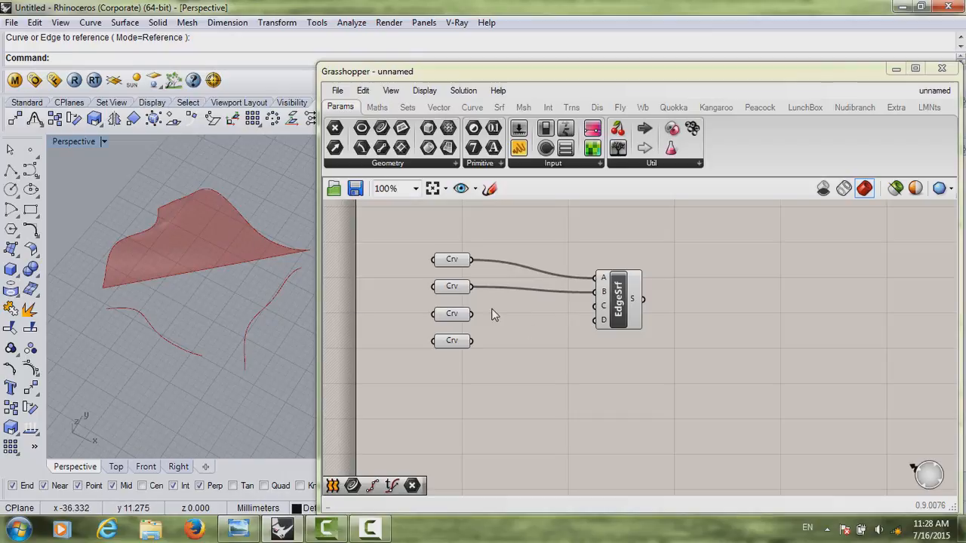
{"action": "left_click_drag", "start_coordinate": [472, 314], "coordinate": [596, 306]}
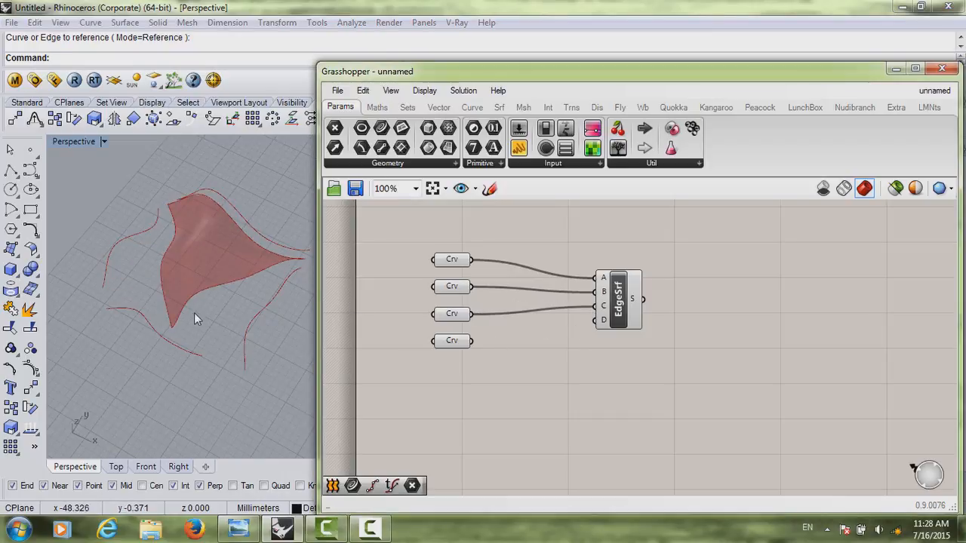
{"action": "left_click_drag", "start_coordinate": [471, 340], "coordinate": [595, 320]}
Step: Examine the edge surface and its four boundary curves from several angles in the Perspective viewport
{"action": "right_click_drag", "start_coordinate": [242, 249], "coordinate": [199, 238]}
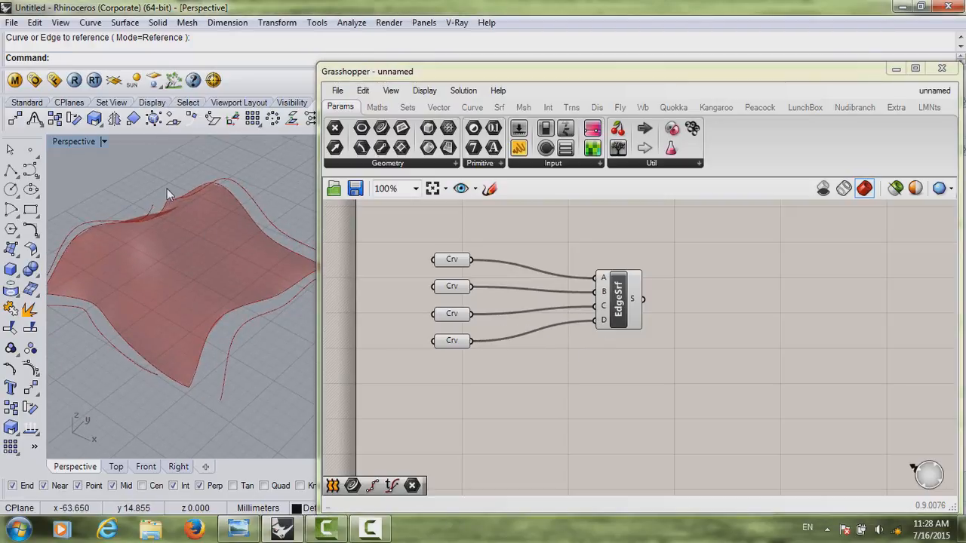
{"action": "mouse_move", "coordinate": [185, 274]}
{"action": "right_mouse_down"}
{"action": "mouse_move", "coordinate": [228, 261]}
{"action": "mouse_move", "coordinate": [189, 269]}
{"action": "right_mouse_up"}
{"action": "scroll", "coordinate": [215, 184], "scroll_direction": "down", "scroll_amount": 5}
{"action": "scroll", "coordinate": [242, 241], "scroll_direction": "up", "scroll_amount": 3}
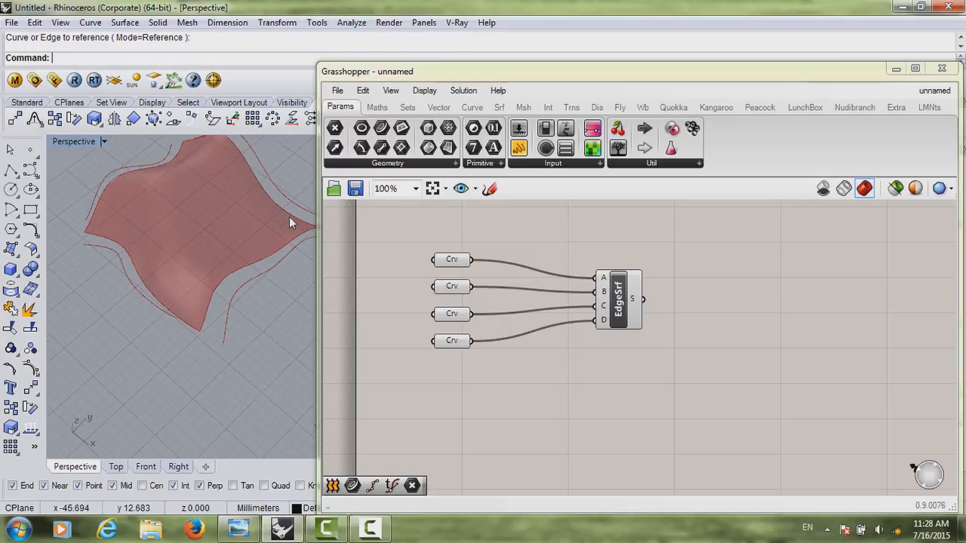
{"action": "right_click_drag", "start_coordinate": [198, 234], "coordinate": [114, 209]}
{"action": "scroll", "coordinate": [211, 265], "scroll_direction": "down", "scroll_amount": 3}
{"action": "right_click_drag", "start_coordinate": [211, 265], "coordinate": [261, 298]}
Step: Place a Loft component on the canvas below the Edge Surface component
{"action": "right_click_drag", "start_coordinate": [591, 377], "coordinate": [596, 324]}
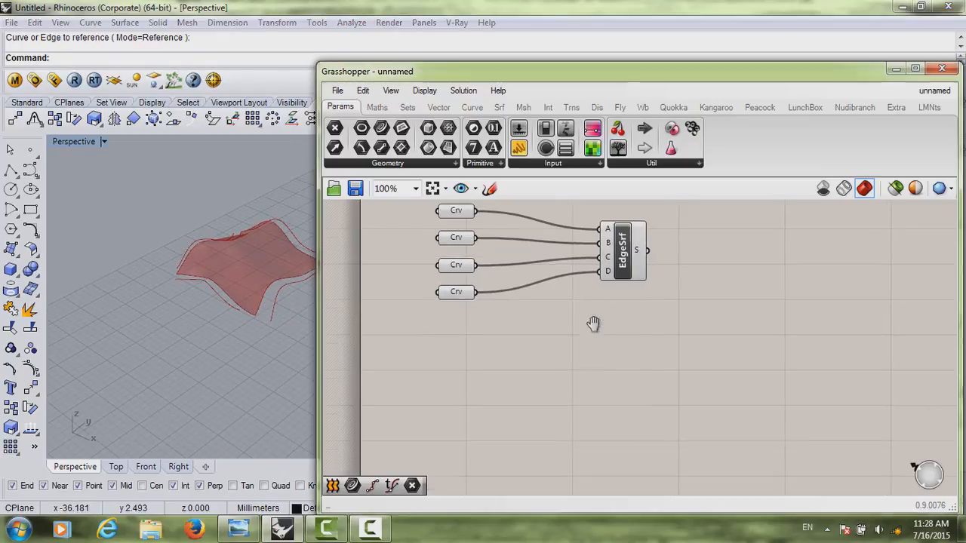
{"action": "right_click_drag", "start_coordinate": [252, 358], "coordinate": [218, 285], "text": "shift"}
{"action": "double_click", "coordinate": [610, 403]}
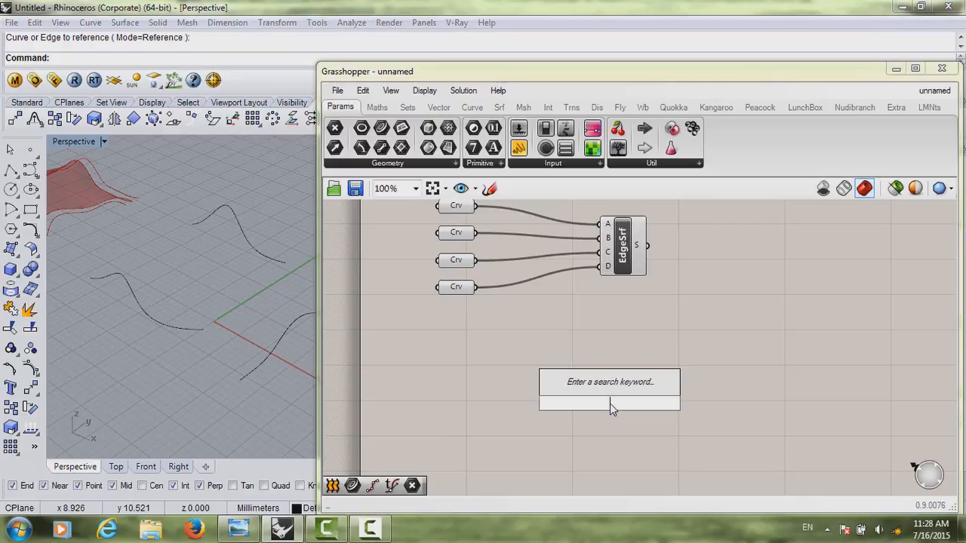
{"action": "type", "text": "loft"}
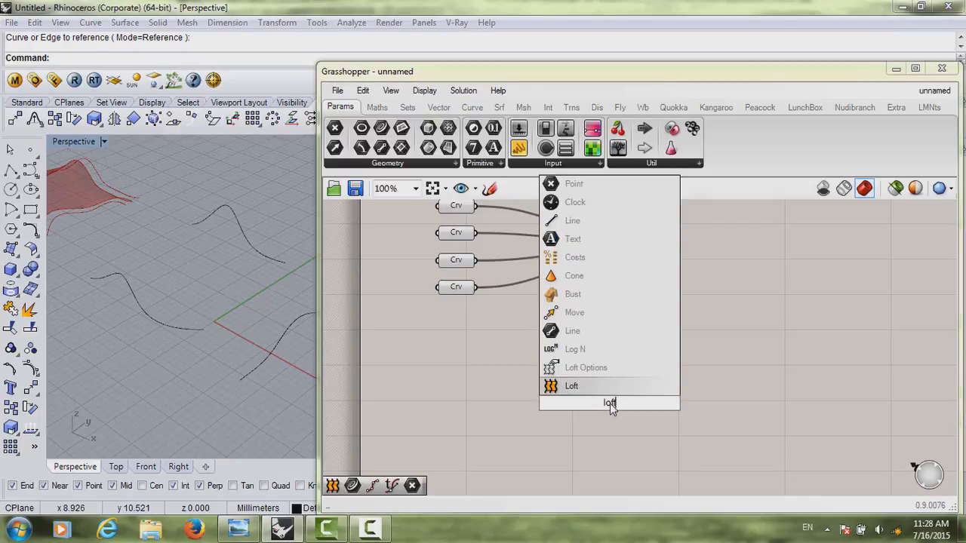
{"action": "key", "text": "Return"}
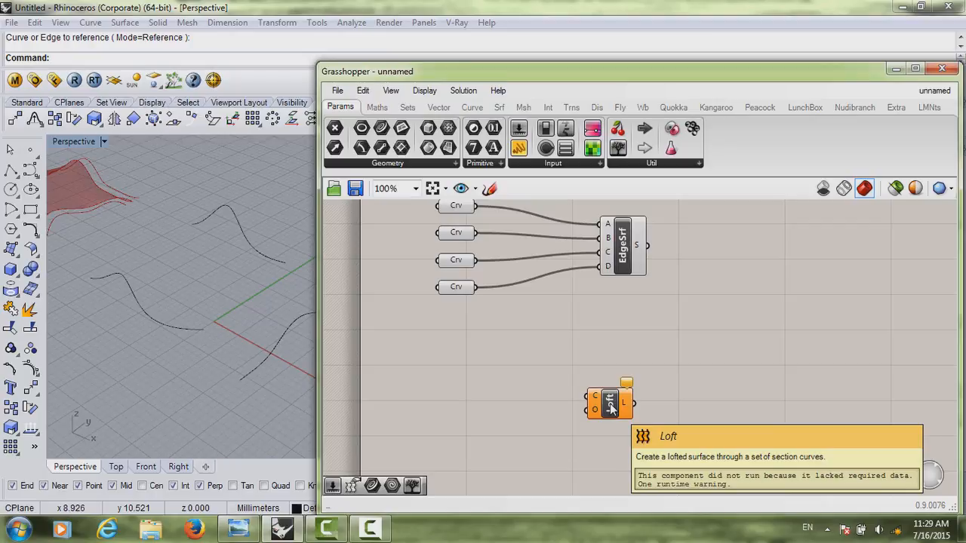
{"action": "left_click_drag", "start_coordinate": [612, 408], "coordinate": [632, 386]}
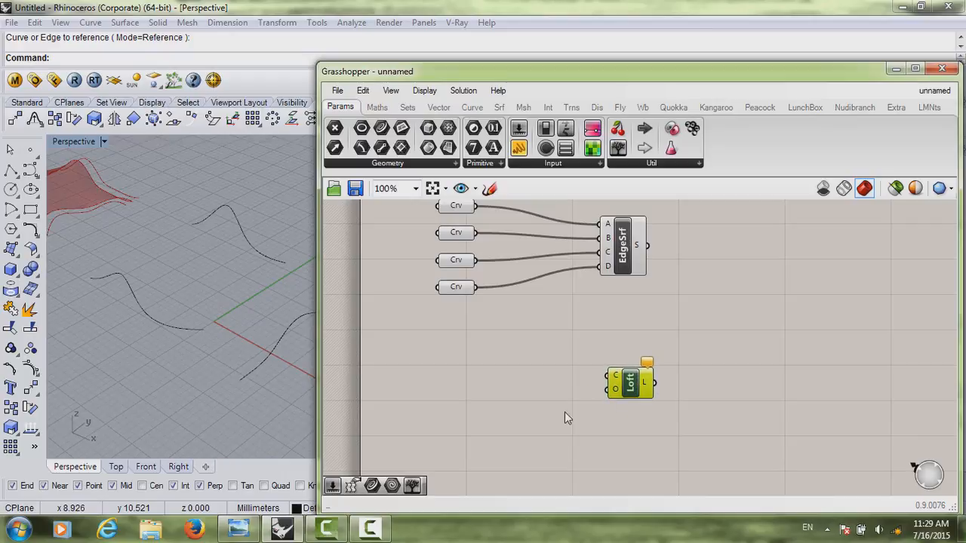
Step: Place a Curve parameter beside the Loft component and reference the back curve of the neighbouring pair in it
{"action": "double_click", "coordinate": [536, 419]}
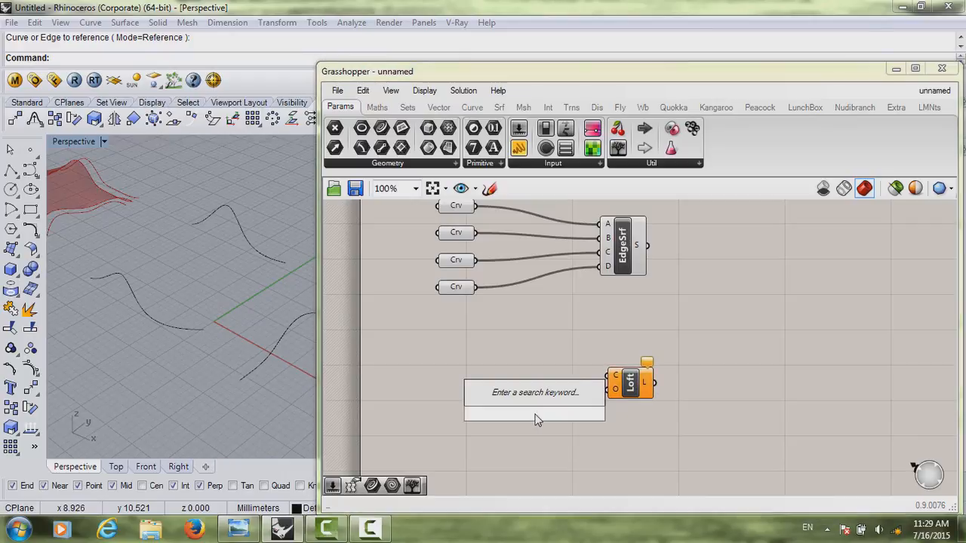
{"action": "type", "text": "curve"}
{"action": "key", "text": "Return"}
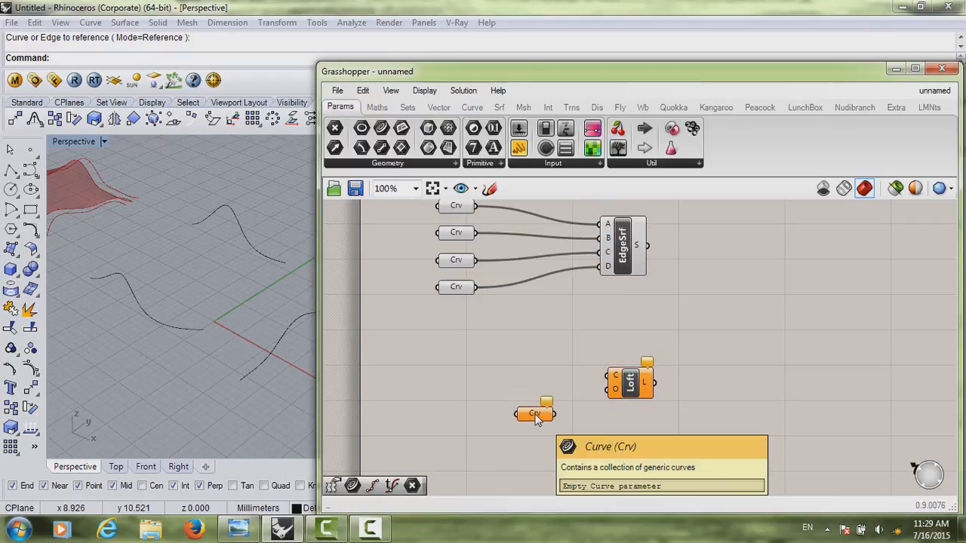
{"action": "right_click", "coordinate": [535, 419]}
{"action": "left_click", "coordinate": [578, 382]}
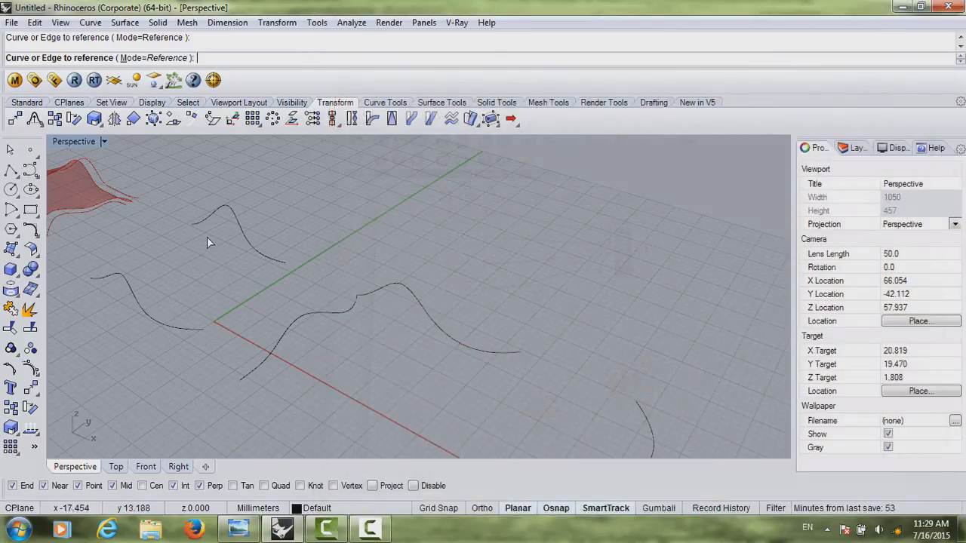
{"action": "left_click", "coordinate": [243, 231]}
{"action": "left_click_drag", "start_coordinate": [539, 418], "coordinate": [497, 364]}
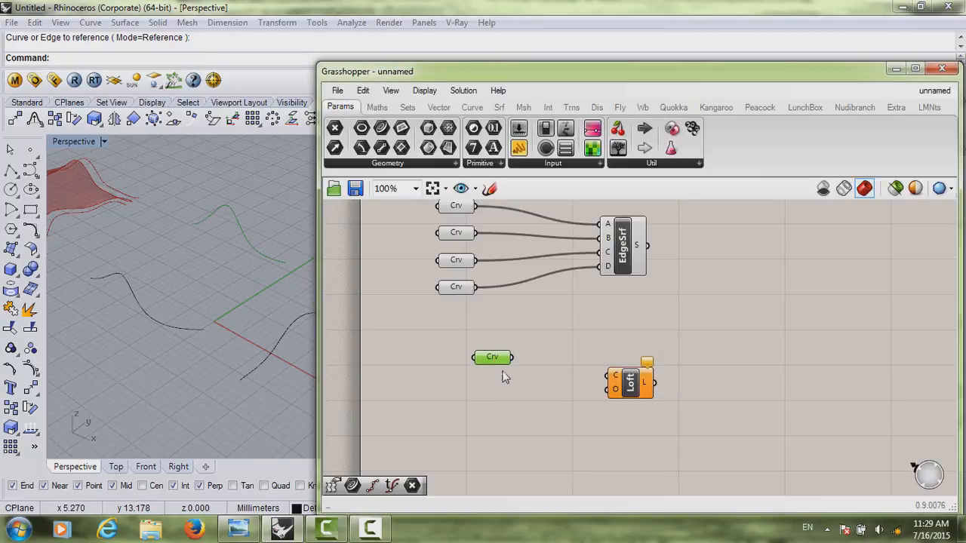
Step: Set both curves of the pair as multiple curves in the one Curve parameter and connect it to the Loft's C input
{"action": "right_click", "coordinate": [496, 362]}
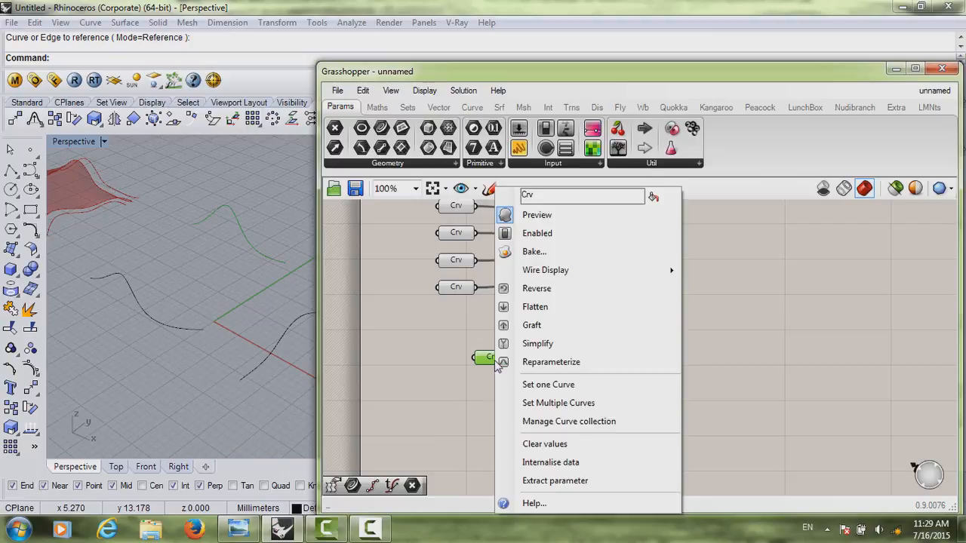
{"action": "left_click", "coordinate": [539, 375]}
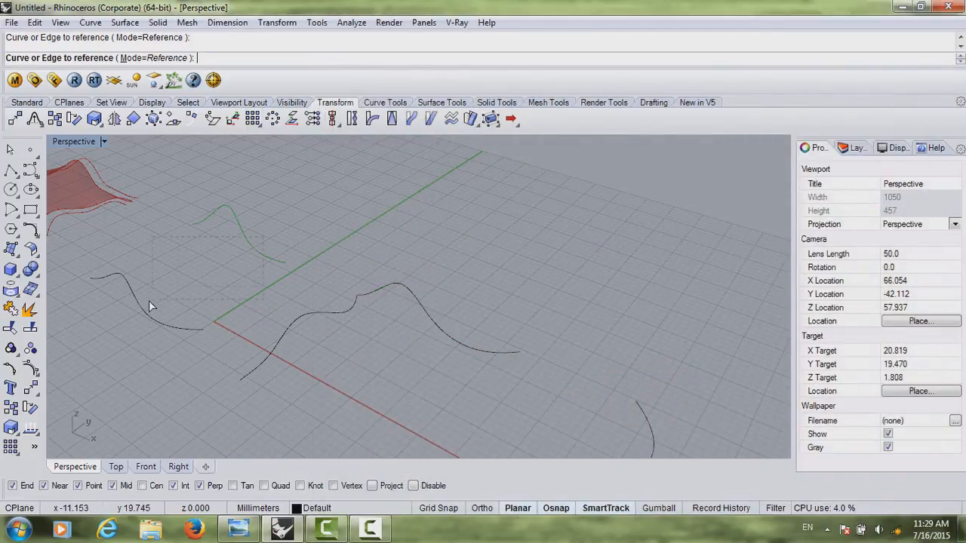
{"action": "left_click", "coordinate": [149, 306]}
{"action": "key", "text": "Return"}
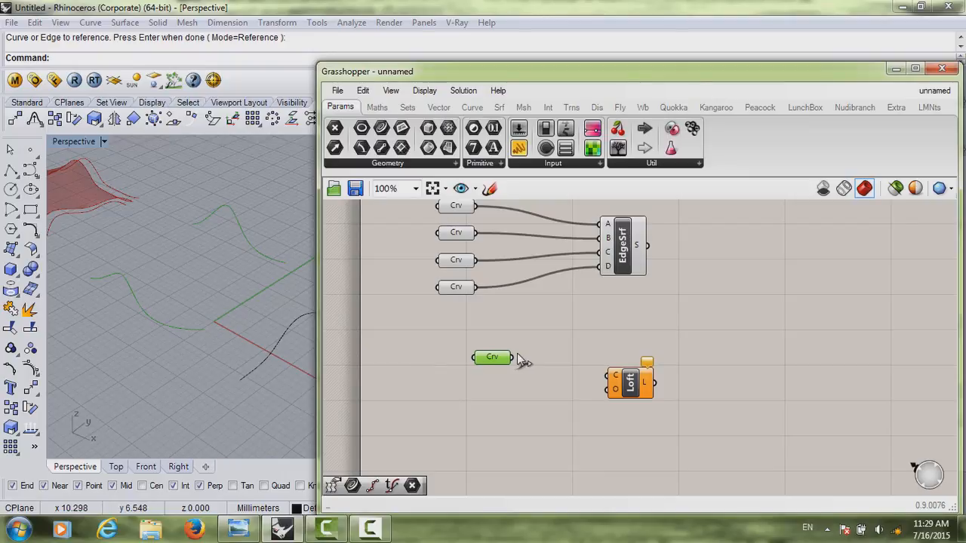
{"action": "left_click_drag", "start_coordinate": [571, 382], "coordinate": [612, 375]}
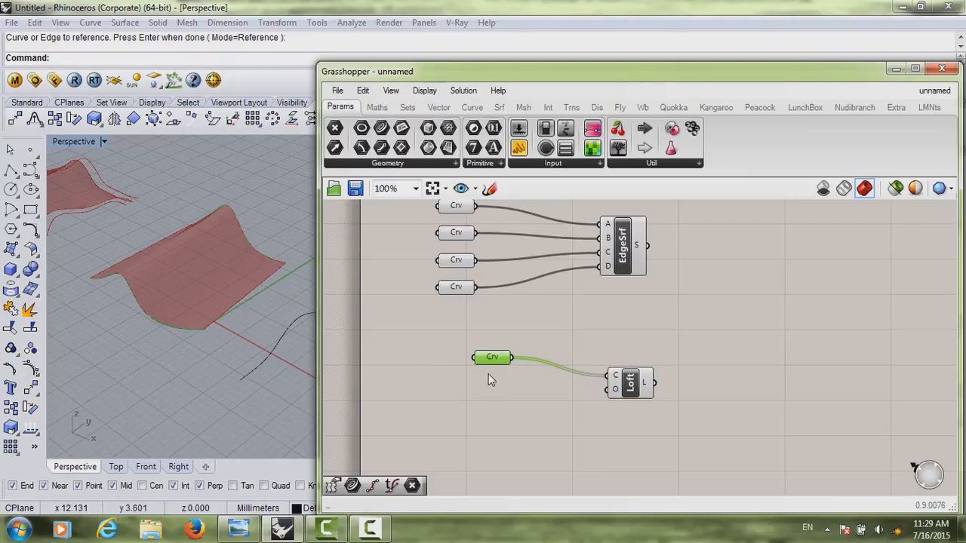
Step: Replace the Curve parameter feeding the Loft with two separate empty Curve parameters, one above the other
{"action": "left_click_drag", "start_coordinate": [488, 362], "coordinate": [477, 360]}
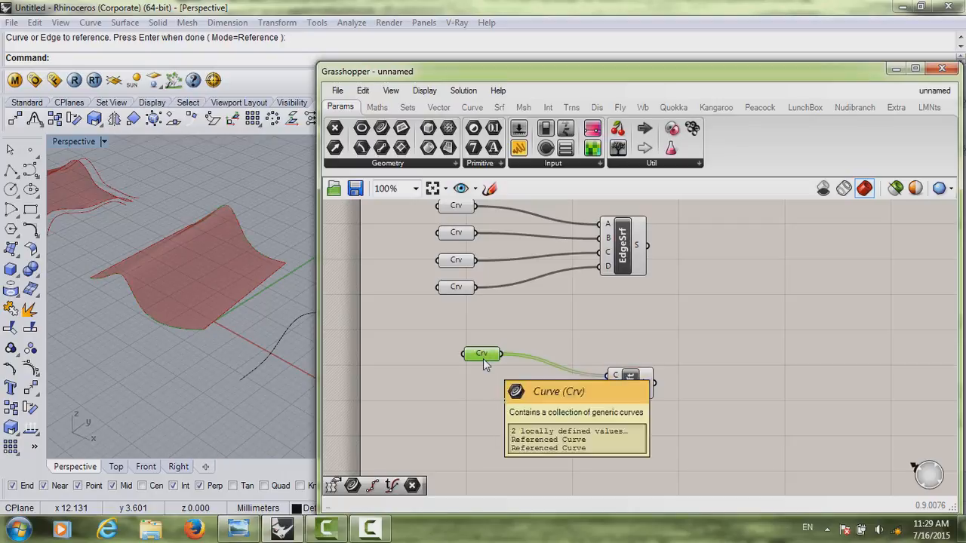
{"action": "key", "text": "Delete"}
{"action": "double_click", "coordinate": [484, 381]}
{"action": "type", "text": "curve"}
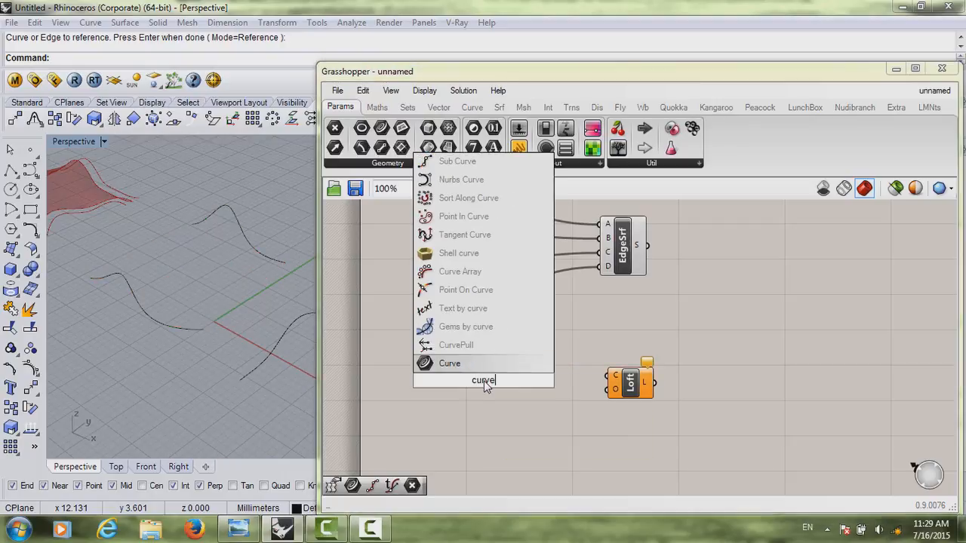
{"action": "key", "text": "Return"}
{"action": "left_click", "coordinate": [480, 384]}
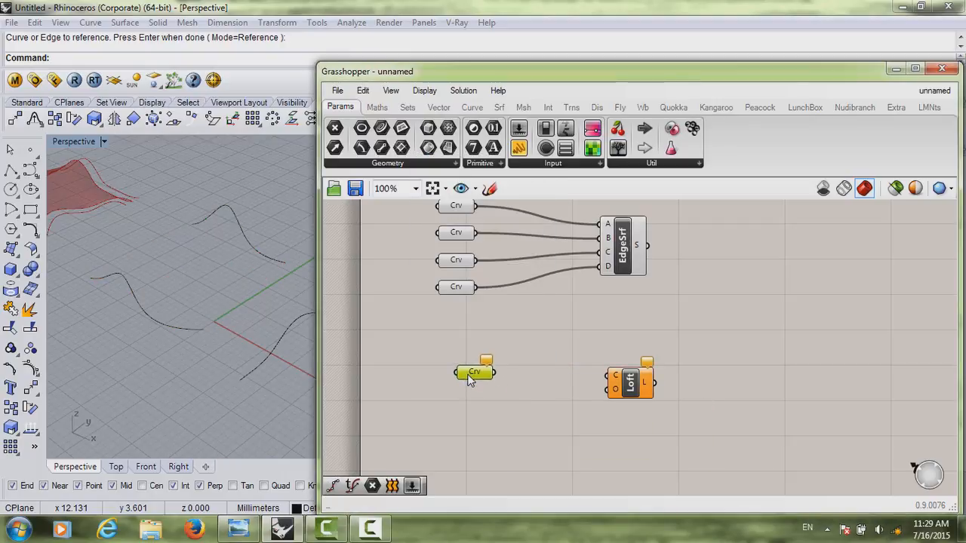
{"action": "left_click_drag", "start_coordinate": [481, 384], "coordinate": [477, 398], "text": "alt"}
Step: Reference the pair's back curve in the new lower Curve parameter and its front curve in the upper one
{"action": "right_click", "coordinate": [475, 397]}
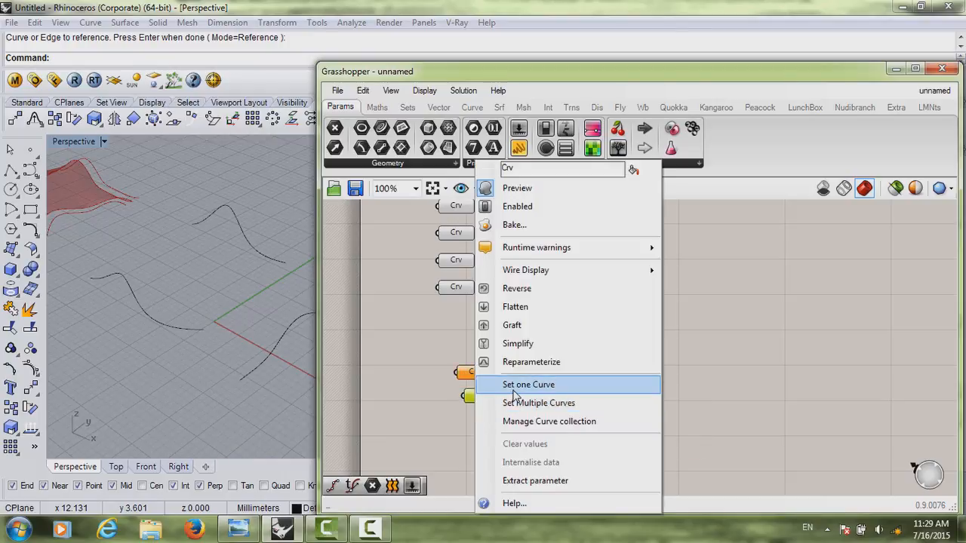
{"action": "left_click", "coordinate": [528, 385]}
{"action": "left_click", "coordinate": [225, 245]}
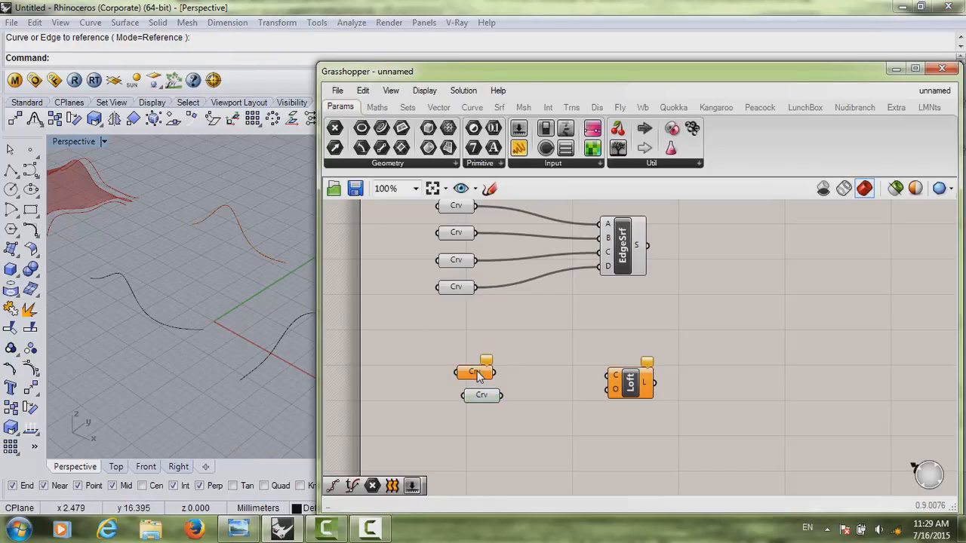
{"action": "right_click", "coordinate": [468, 369]}
{"action": "left_click", "coordinate": [513, 371]}
{"action": "left_click", "coordinate": [146, 309]}
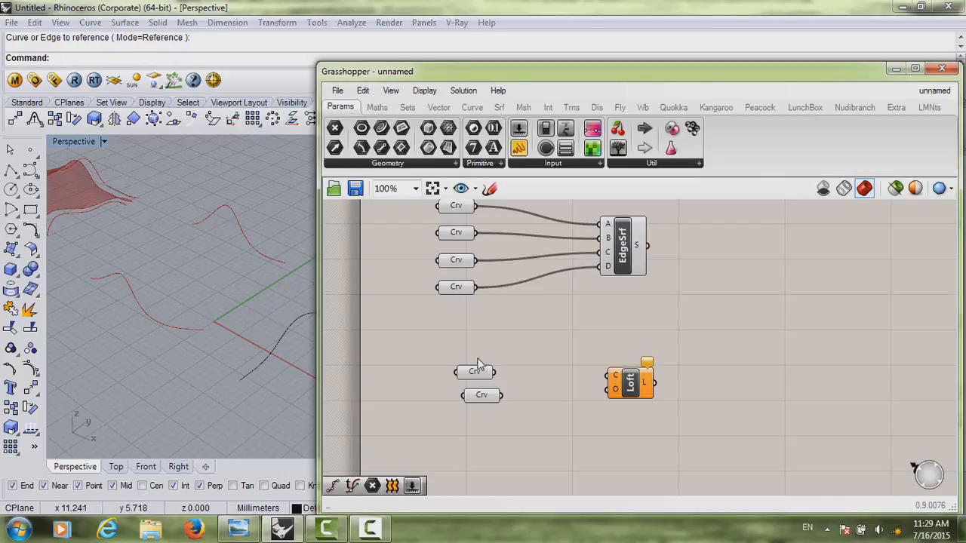
Step: Connect both Curve parameters together to the Loft's C input and move them farther away from the component
{"action": "left_click_drag", "start_coordinate": [495, 371], "coordinate": [608, 375]}
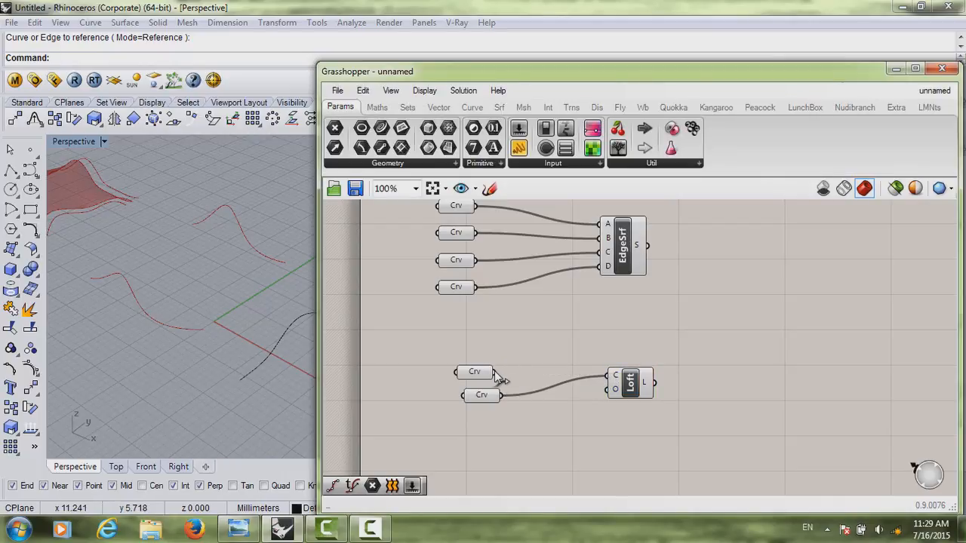
{"action": "left_click_drag", "start_coordinate": [494, 371], "coordinate": [601, 375], "text": "shift"}
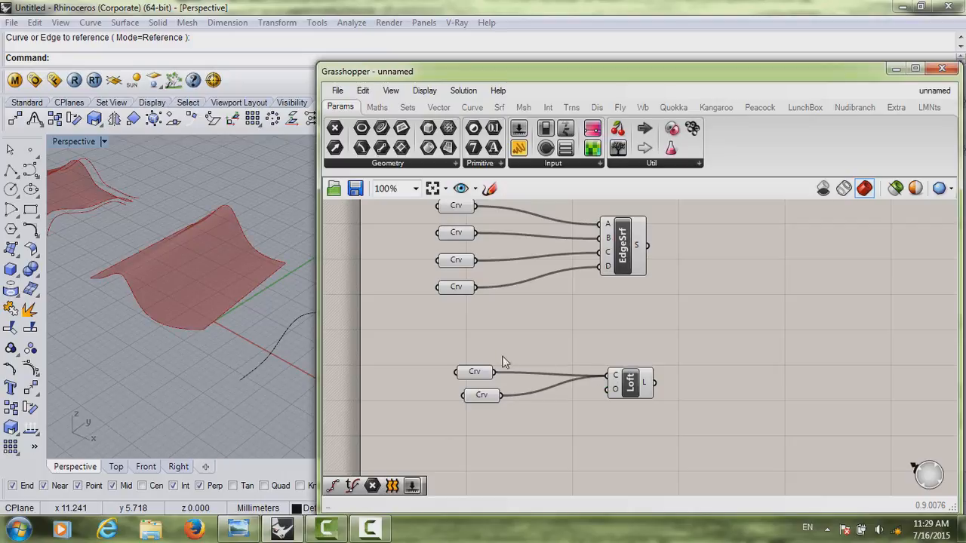
{"action": "left_click_drag", "start_coordinate": [504, 363], "coordinate": [453, 381]}
{"action": "left_click", "coordinate": [508, 383]}
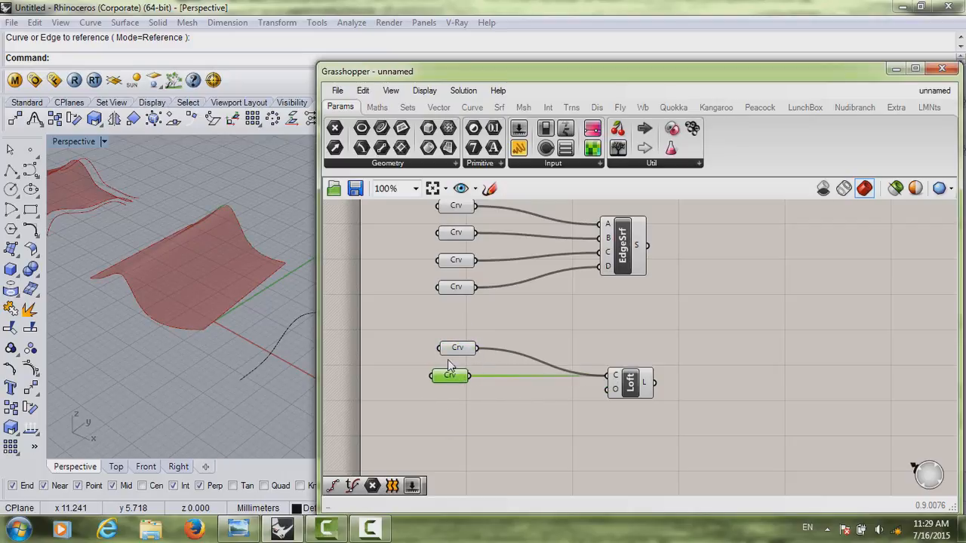
{"action": "left_click", "coordinate": [446, 345]}
{"action": "left_click_drag", "start_coordinate": [447, 345], "coordinate": [443, 344]}
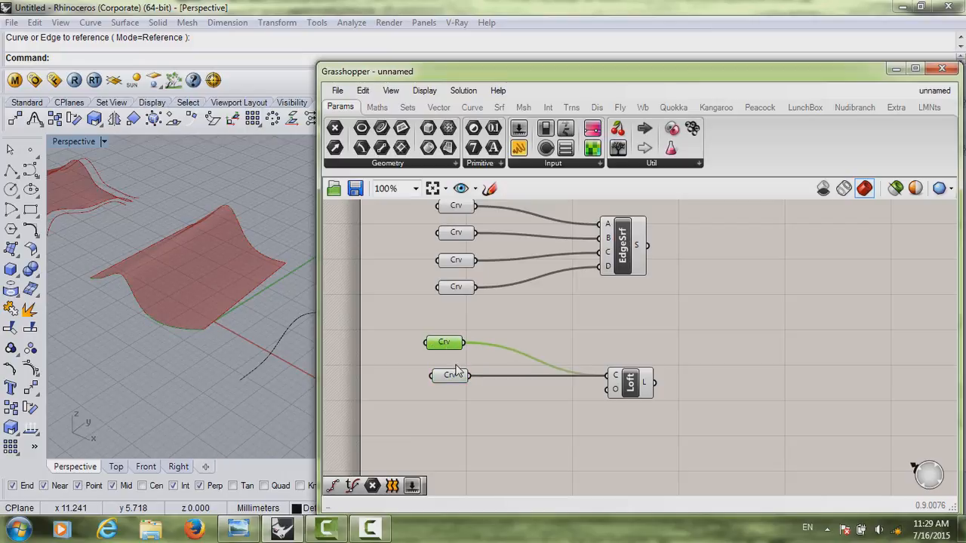
Step: Rewire the Loft's C input from the lower Curve parameter and add the upper one as a second wire
{"action": "right_click_drag", "start_coordinate": [203, 301], "coordinate": [227, 253]}
{"action": "left_click_drag", "start_coordinate": [464, 343], "coordinate": [606, 376]}
{"action": "left_click_drag", "start_coordinate": [470, 376], "coordinate": [606, 376]}
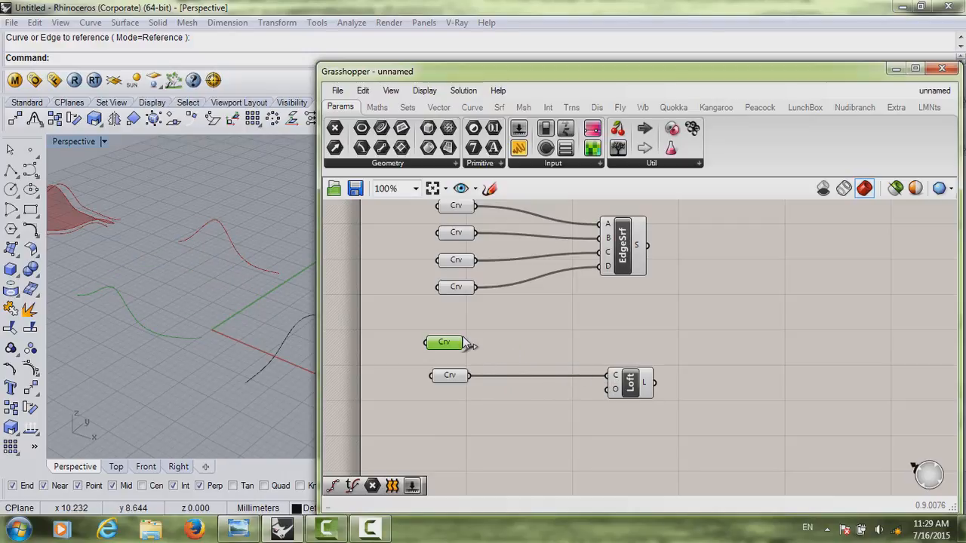
{"action": "left_click_drag", "start_coordinate": [468, 344], "coordinate": [608, 376], "text": "shift"}
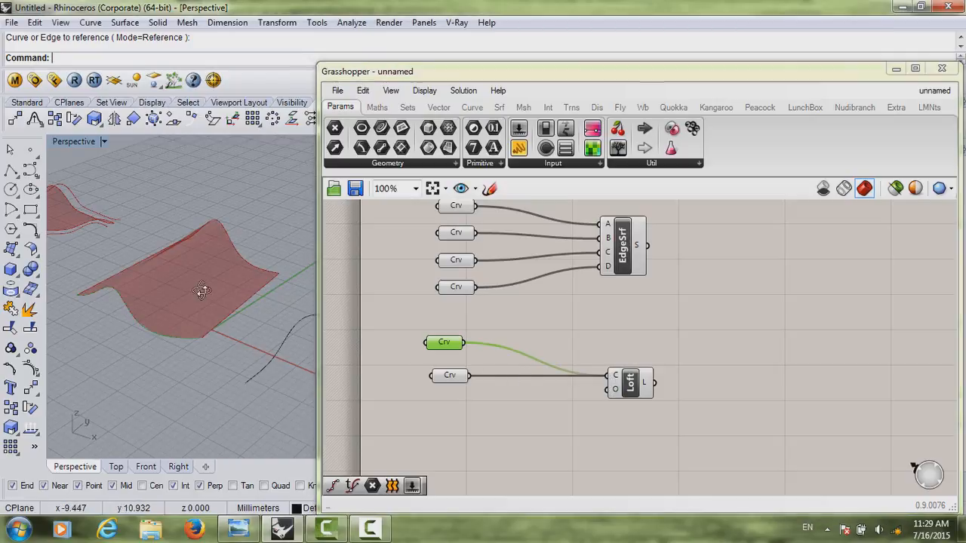
Step: Check the lofted surface and move the Loft component slightly farther from its two Curve parameters
{"action": "right_click_drag", "start_coordinate": [202, 291], "coordinate": [248, 291]}
{"action": "left_click_drag", "start_coordinate": [630, 383], "coordinate": [621, 386]}
{"action": "right_click_drag", "start_coordinate": [197, 317], "coordinate": [195, 313]}
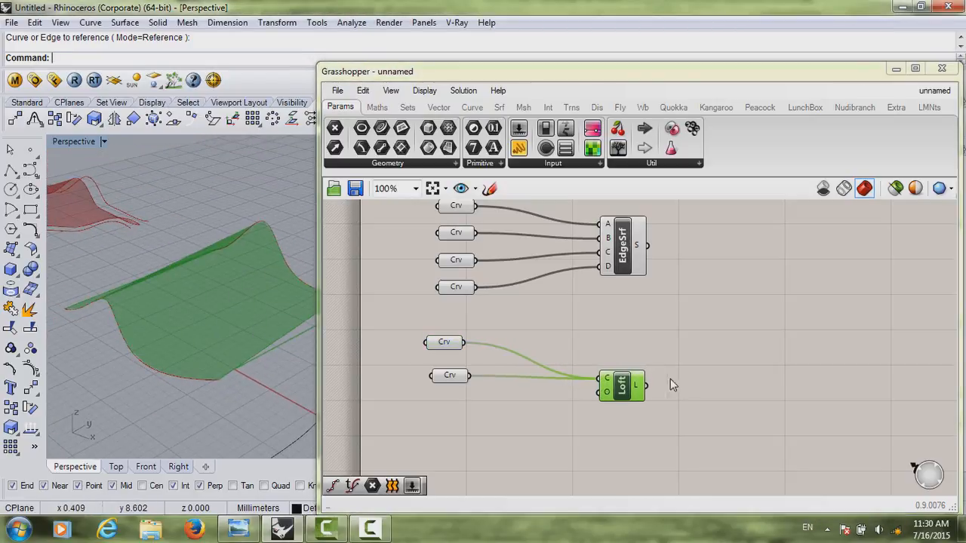
{"action": "left_click_drag", "start_coordinate": [589, 385], "coordinate": [618, 396]}
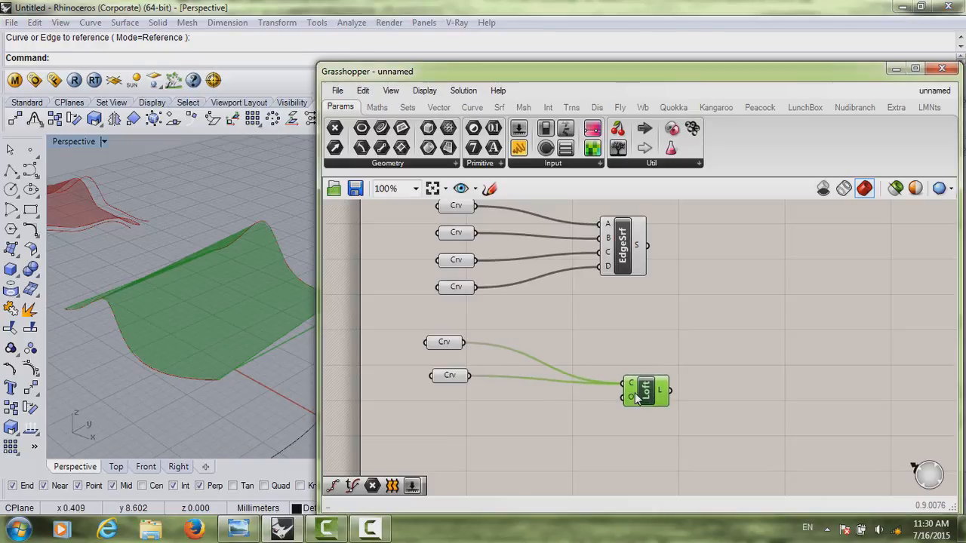
{"action": "right_click_drag", "start_coordinate": [590, 402], "coordinate": [607, 385]}
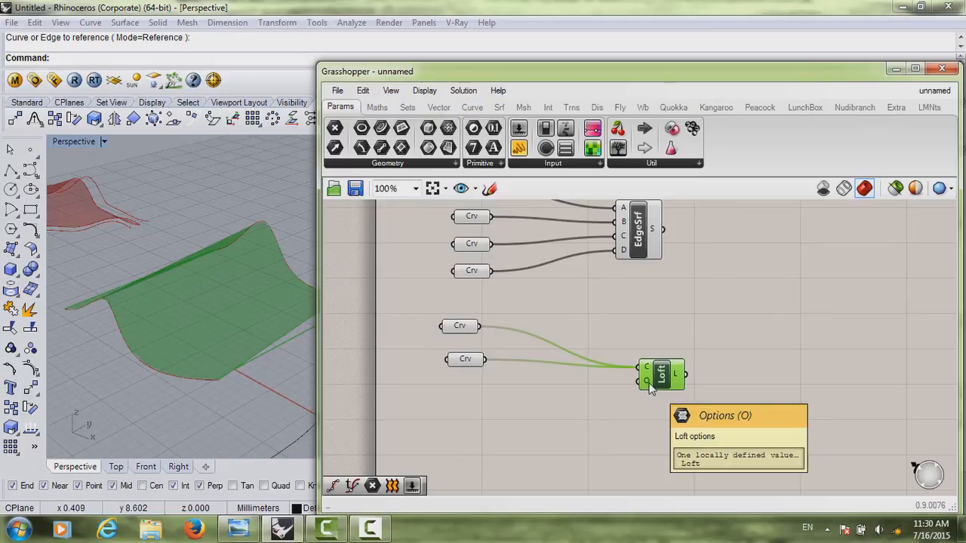
Step: Add a Loft Options component below the Curve parameters and connect its output to the Loft's O input
{"action": "double_click", "coordinate": [561, 410]}
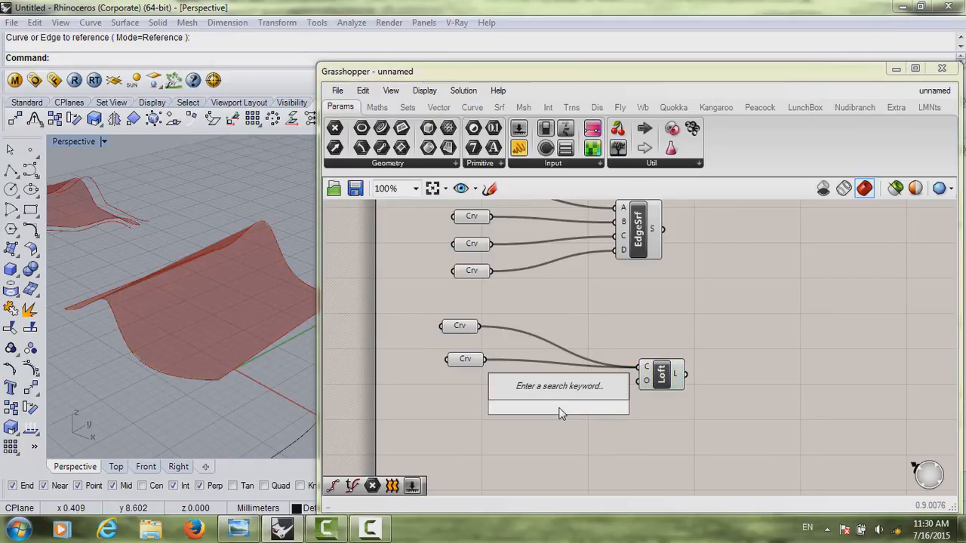
{"action": "type", "text": "loft"}
{"action": "key", "text": "Up"}
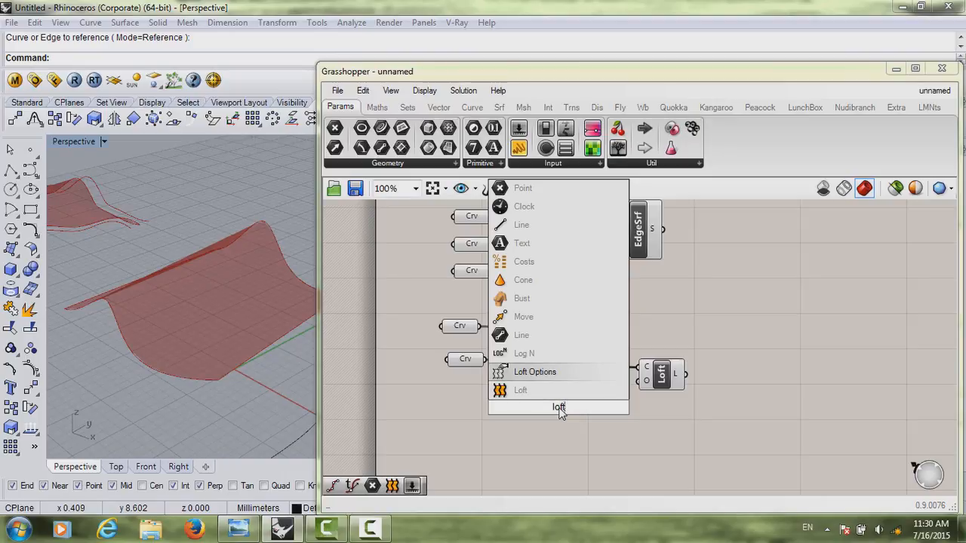
{"action": "key", "text": "Return"}
{"action": "left_click_drag", "start_coordinate": [560, 412], "coordinate": [640, 382]}
Step: Arrange the Loft Options component below the two Curve parameters and shift the Loft component slightly up
{"action": "left_click_drag", "start_coordinate": [540, 431], "coordinate": [564, 429]}
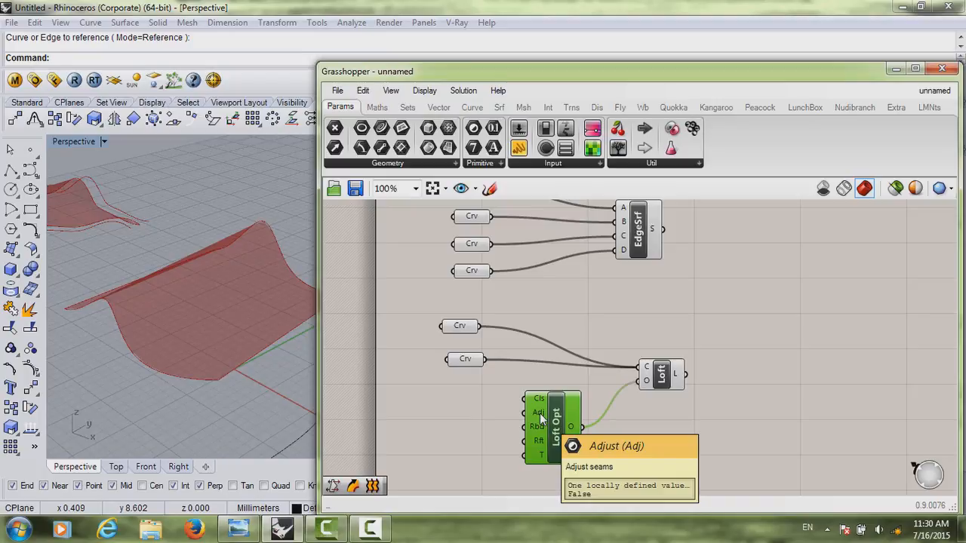
{"action": "left_click_drag", "start_coordinate": [540, 419], "coordinate": [535, 413]}
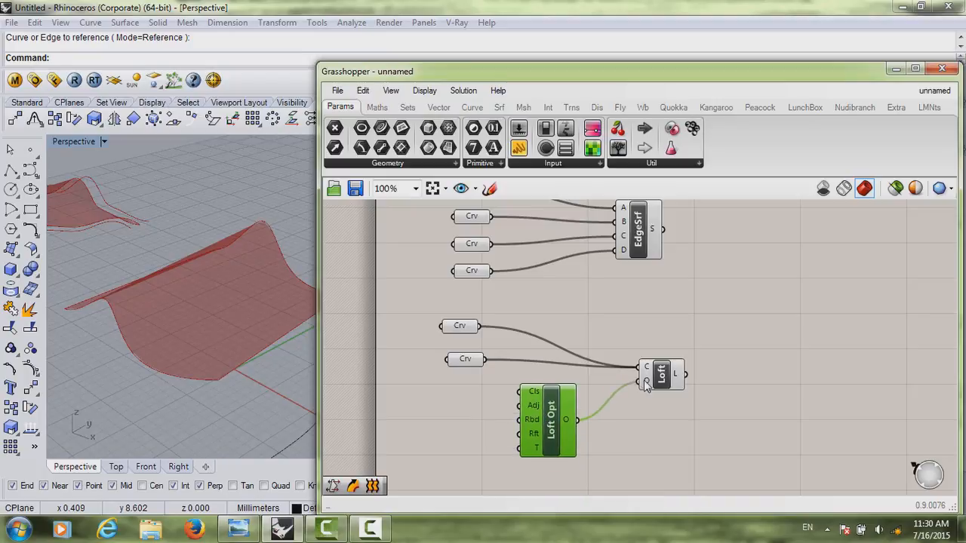
{"action": "left_click_drag", "start_coordinate": [646, 385], "coordinate": [652, 366]}
{"action": "right_click_drag", "start_coordinate": [265, 351], "coordinate": [164, 357]}
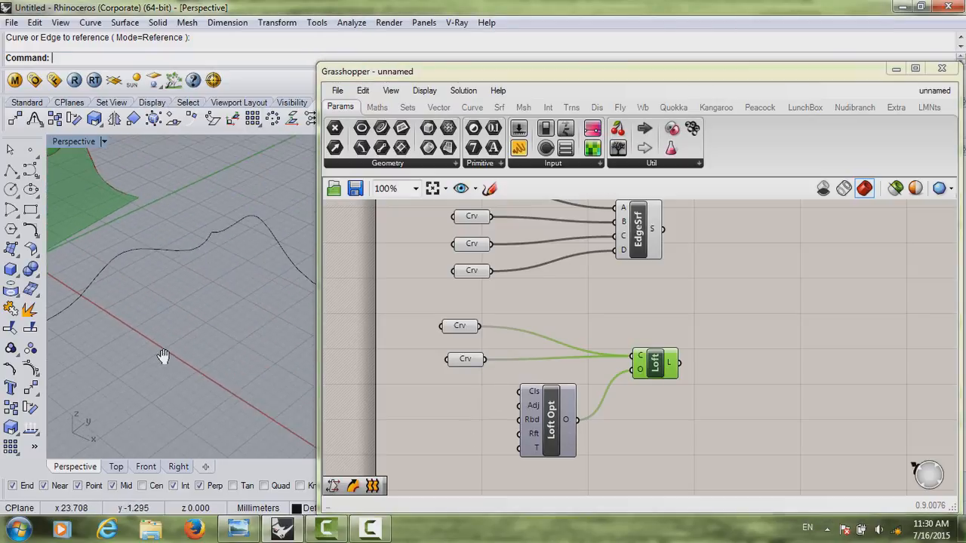
{"action": "scroll", "coordinate": [202, 357], "scroll_direction": "down", "scroll_amount": 5}
{"action": "left_click_drag", "start_coordinate": [552, 432], "coordinate": [526, 419]}
{"action": "left_click", "coordinate": [592, 416]}
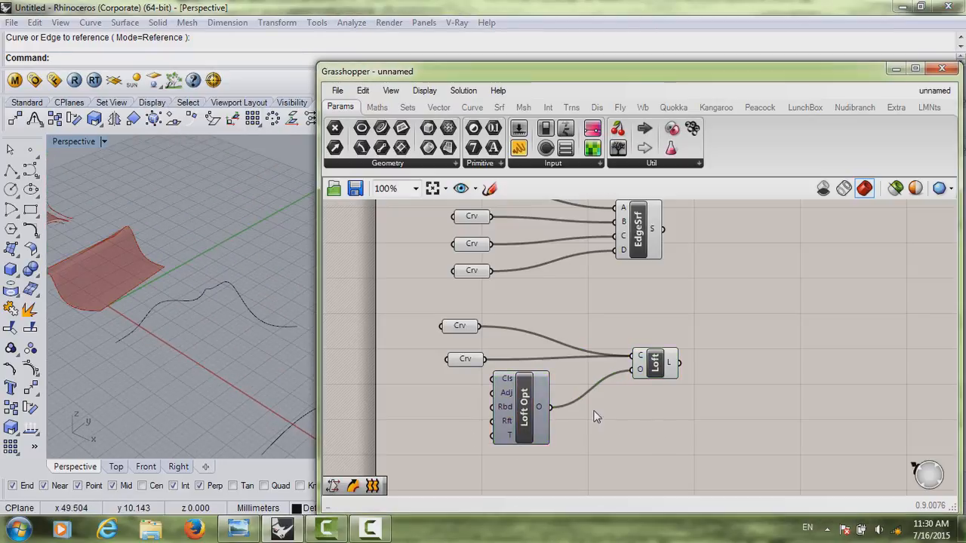
Step: Add a Sweep1 component on the canvas below the loft group
{"action": "scroll", "coordinate": [594, 417], "scroll_direction": "down", "scroll_amount": 3}
{"action": "scroll", "coordinate": [186, 313], "scroll_direction": "up", "scroll_amount": 5}
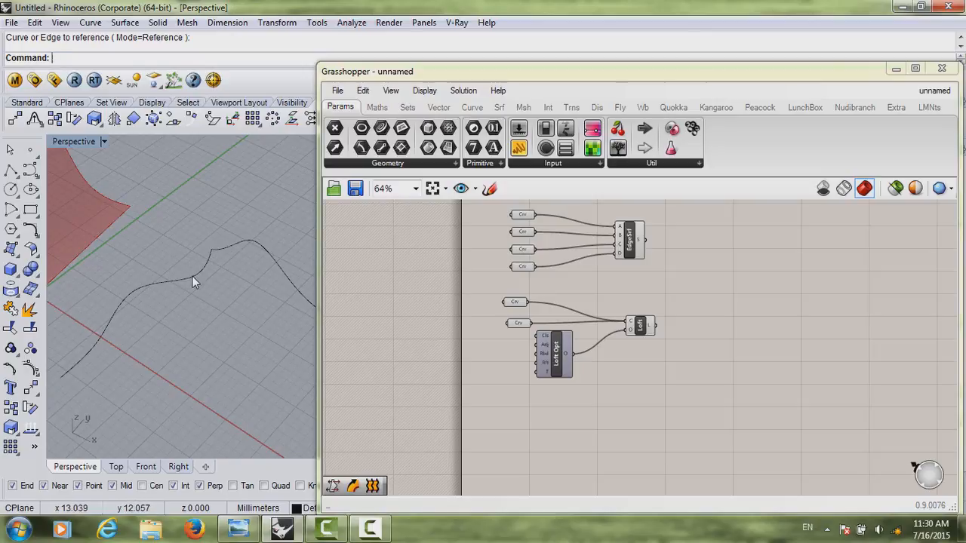
{"action": "right_click_drag", "start_coordinate": [635, 439], "coordinate": [572, 382]}
{"action": "double_click", "coordinate": [570, 381]}
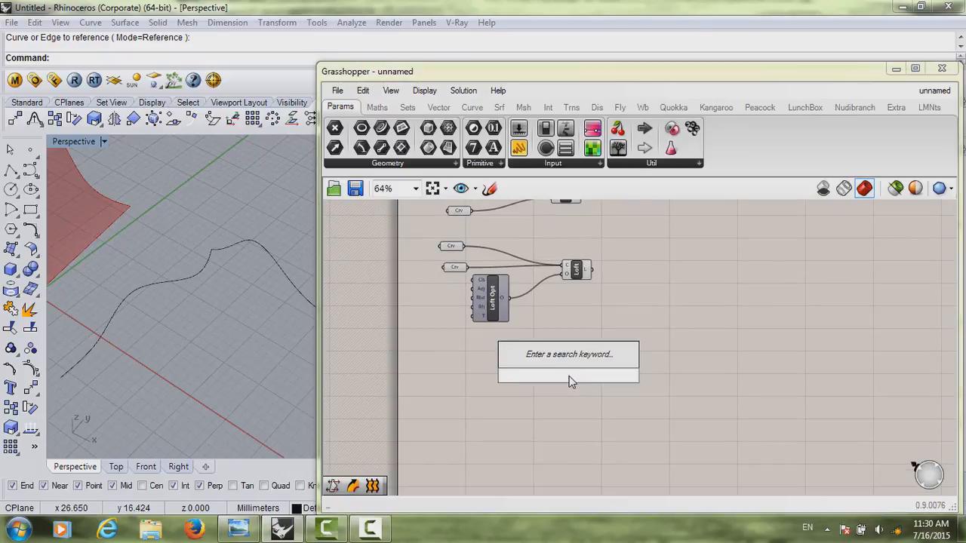
{"action": "type", "text": "swee"}
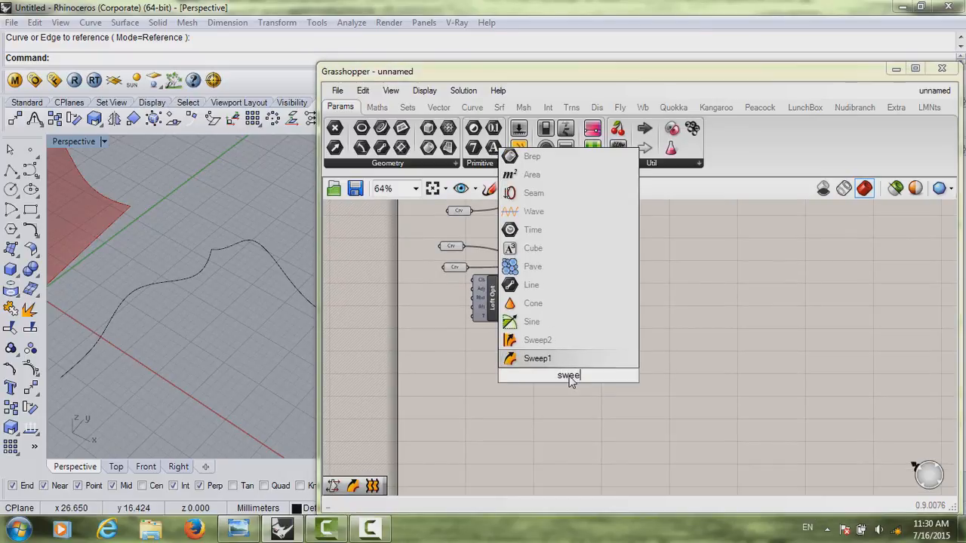
{"action": "key", "text": "Return"}
{"action": "scroll", "coordinate": [569, 381], "scroll_direction": "up", "scroll_amount": 3}
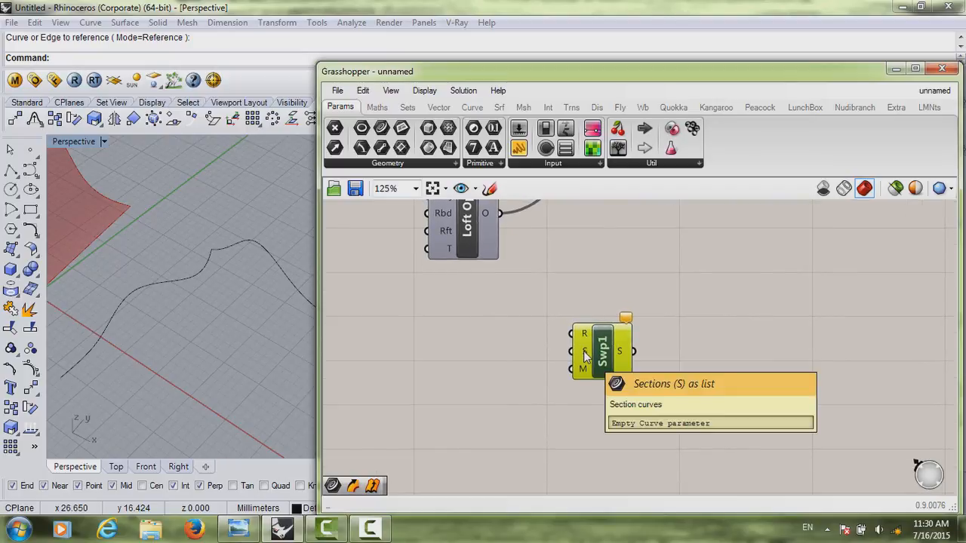
Step: Add a Curve parameter beside the Sweep1 component, duplicate it and place the two one above the other
{"action": "double_click", "coordinate": [437, 368]}
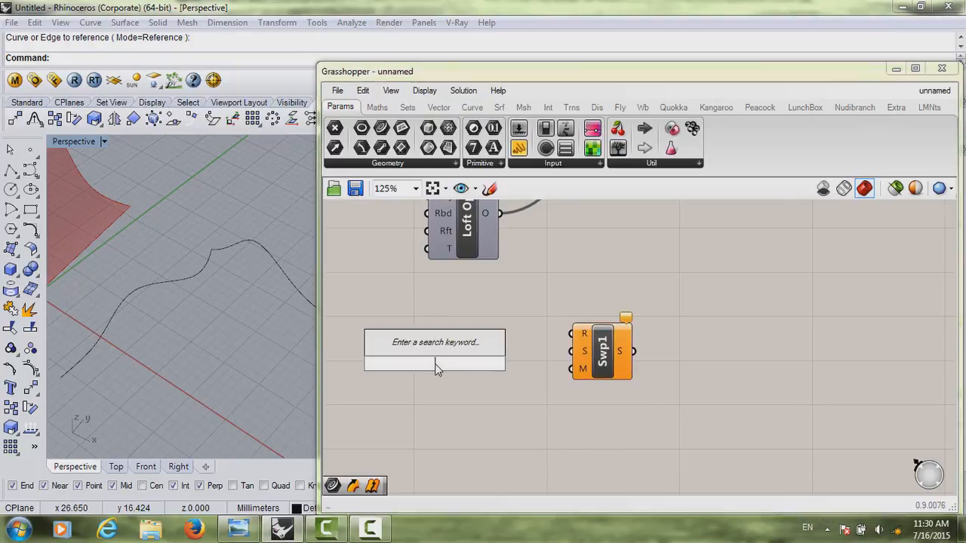
{"action": "type", "text": "curve"}
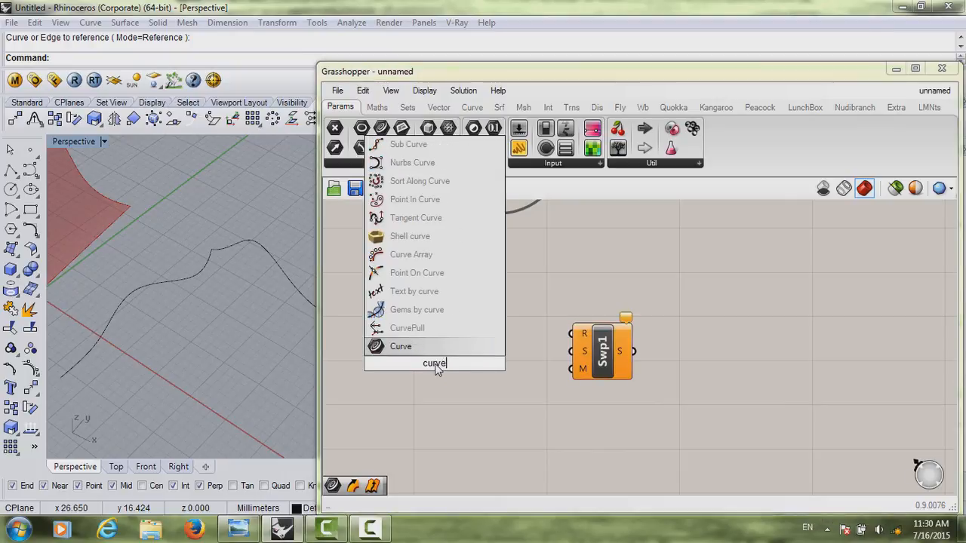
{"action": "key", "text": "Return"}
{"action": "left_click", "coordinate": [435, 364]}
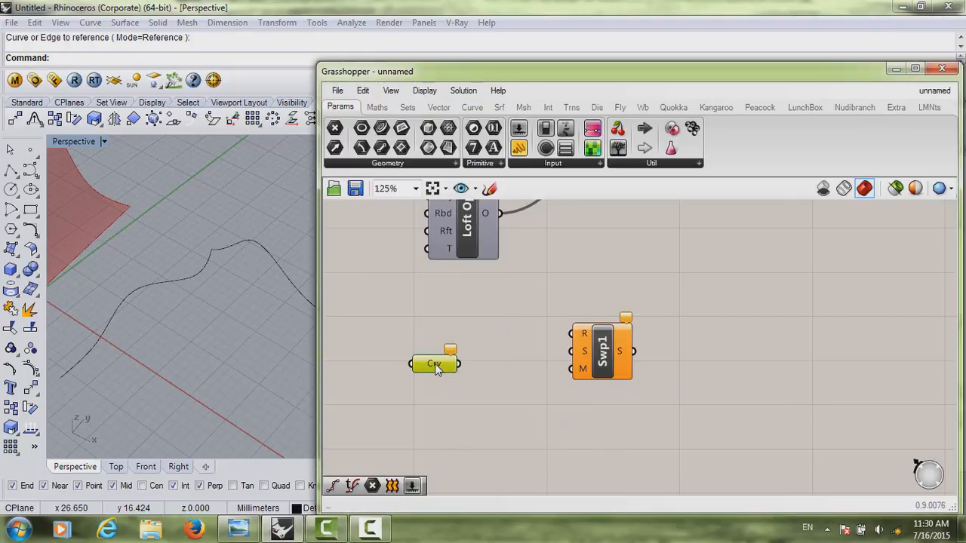
{"action": "key", "text": "ctrl+c"}
{"action": "key", "text": "ctrl+v"}
{"action": "left_click_drag", "start_coordinate": [435, 364], "coordinate": [444, 345]}
Step: Reference the right curve of the joined pair in the upper Curve parameter and the left curve in the lower one
{"action": "right_click", "coordinate": [444, 346]}
{"action": "left_click", "coordinate": [498, 385]}
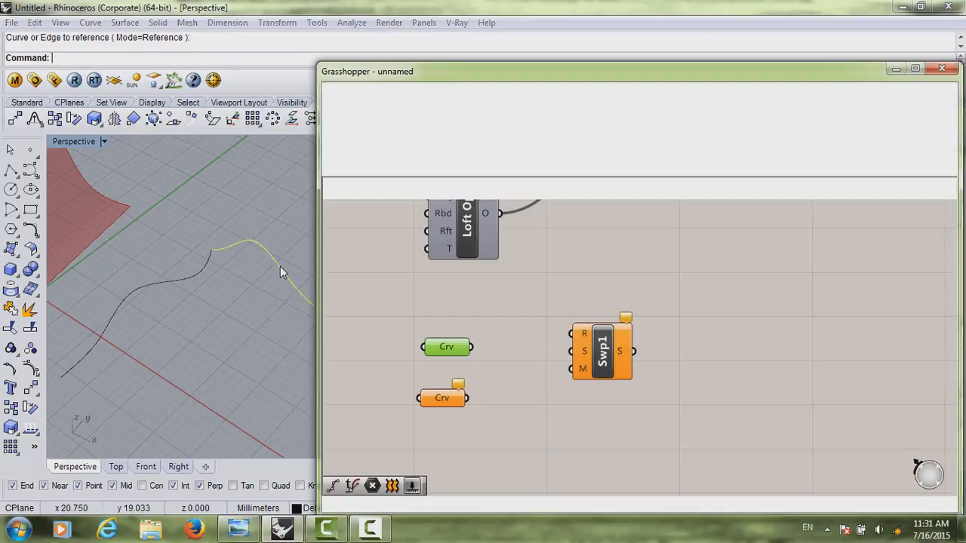
{"action": "left_click", "coordinate": [280, 267]}
{"action": "left_click", "coordinate": [436, 398]}
{"action": "right_click", "coordinate": [436, 400]}
{"action": "left_click", "coordinate": [461, 379]}
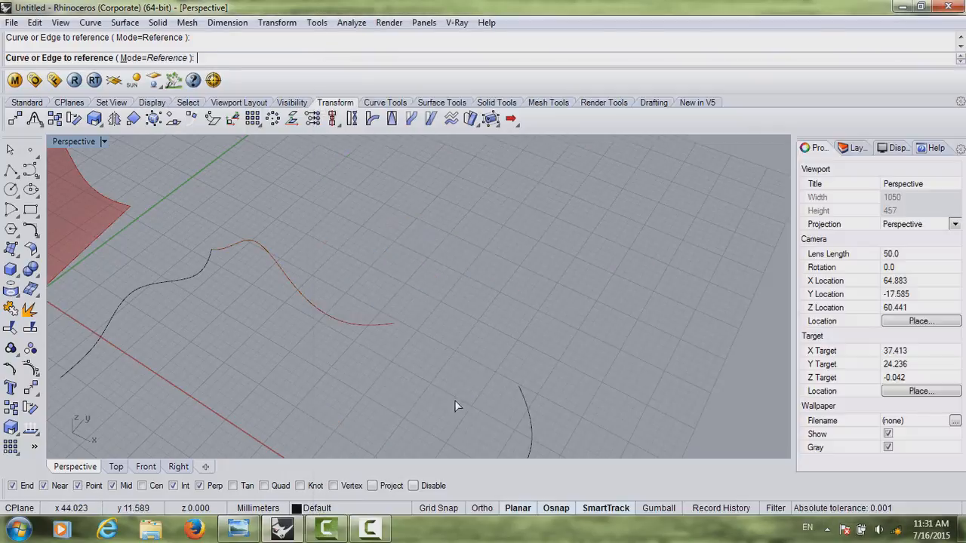
{"action": "left_click", "coordinate": [161, 287]}
{"action": "left_click", "coordinate": [439, 356]}
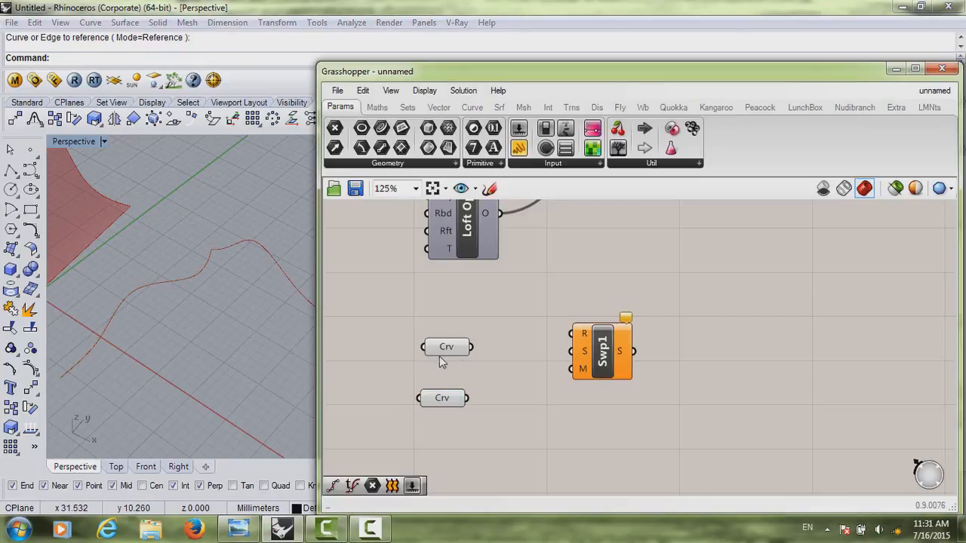
Step: Connect the upper Curve parameter to the Sweep1's R input and the lower one to its S input
{"action": "right_click_drag", "start_coordinate": [440, 357], "coordinate": [447, 339]}
{"action": "left_click_drag", "start_coordinate": [474, 327], "coordinate": [570, 326]}
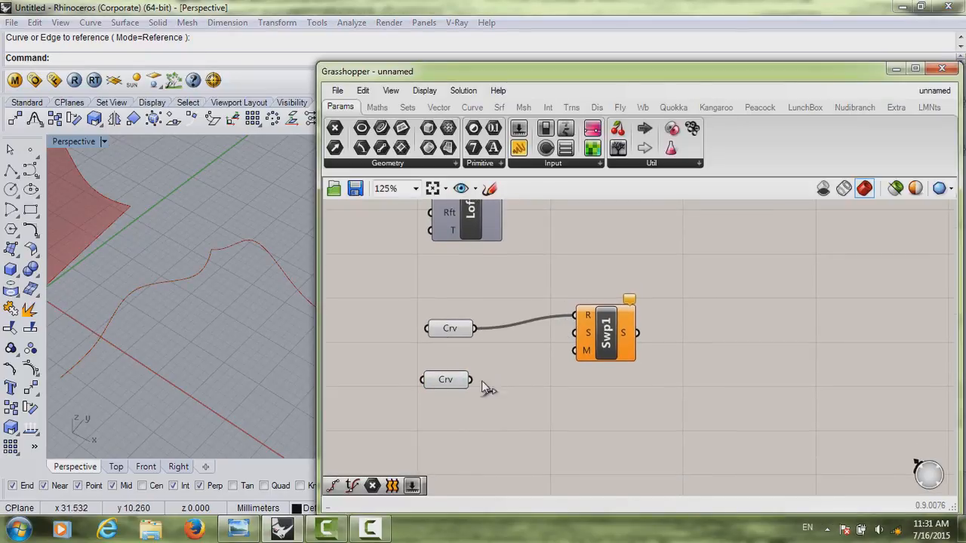
{"action": "left_click_drag", "start_coordinate": [471, 379], "coordinate": [570, 348]}
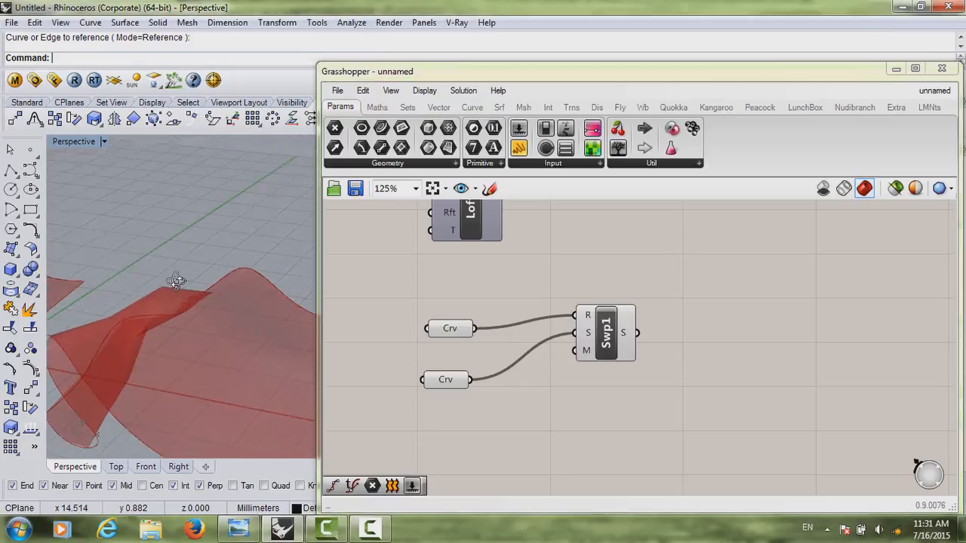
{"action": "right_click_drag", "start_coordinate": [179, 280], "coordinate": [212, 290]}
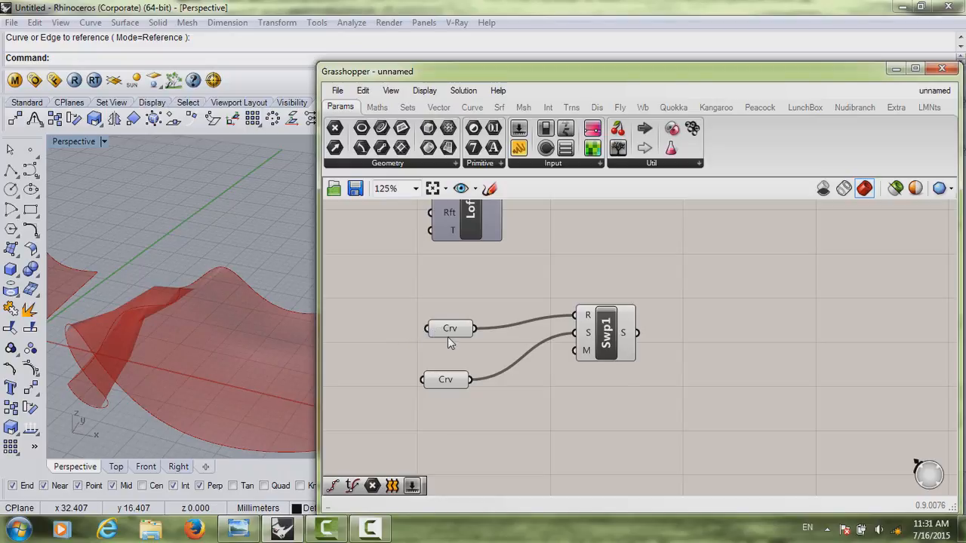
Step: Move the Curve parameters closer together and rewire the upper one to the Sweep1's S input and the lower one to R
{"action": "left_click_drag", "start_coordinate": [447, 338], "coordinate": [434, 330]}
{"action": "left_click_drag", "start_coordinate": [444, 386], "coordinate": [438, 371]}
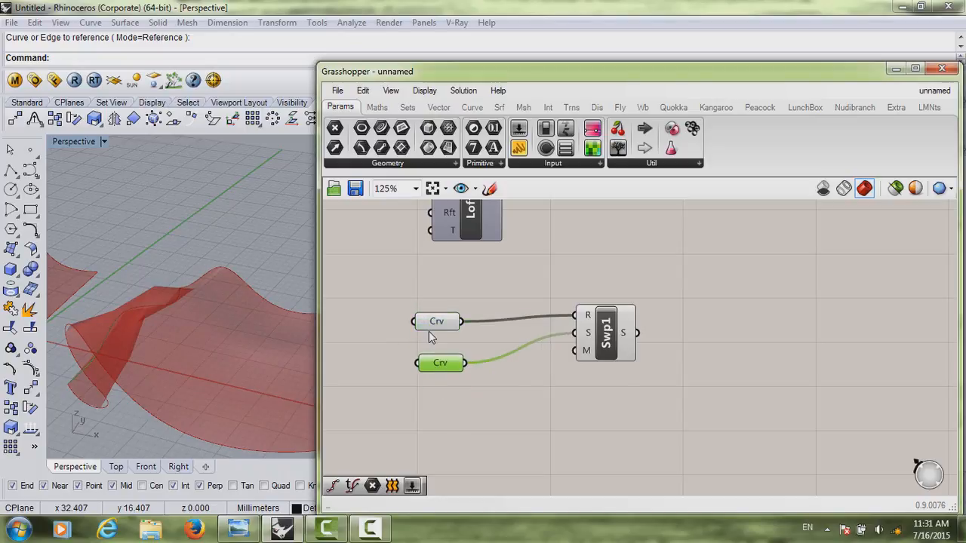
{"action": "left_click_drag", "start_coordinate": [463, 322], "coordinate": [577, 333]}
{"action": "left_click_drag", "start_coordinate": [465, 363], "coordinate": [577, 315]}
Step: Examine the swept surface from several angles, comparing it with its rail and section curves
{"action": "right_click_drag", "start_coordinate": [220, 299], "coordinate": [239, 242]}
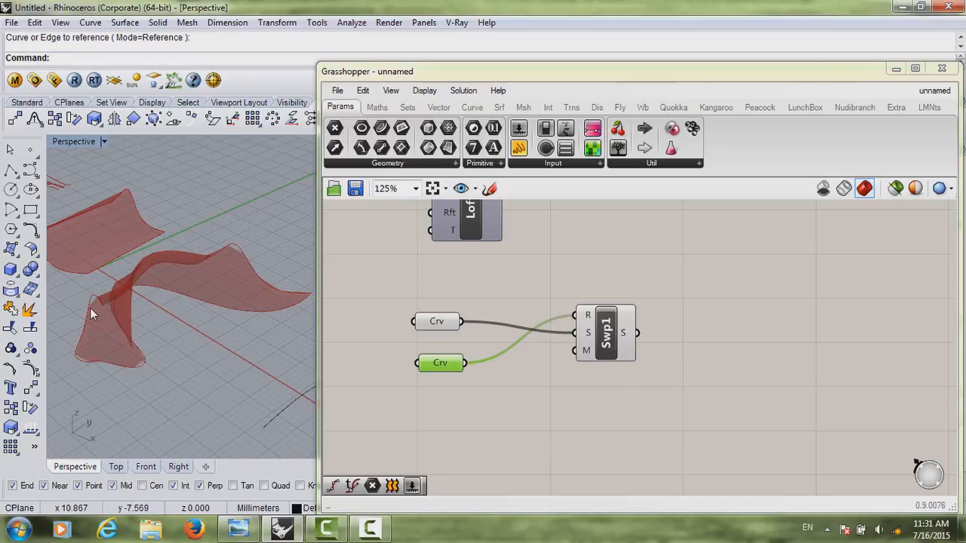
{"action": "right_click_drag", "start_coordinate": [90, 308], "coordinate": [225, 302]}
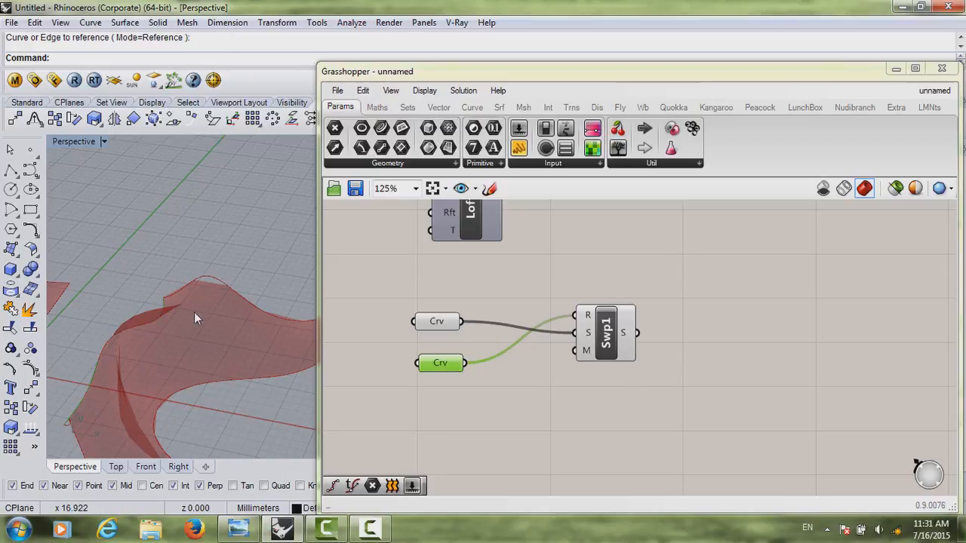
{"action": "right_click_drag", "start_coordinate": [194, 312], "coordinate": [170, 348]}
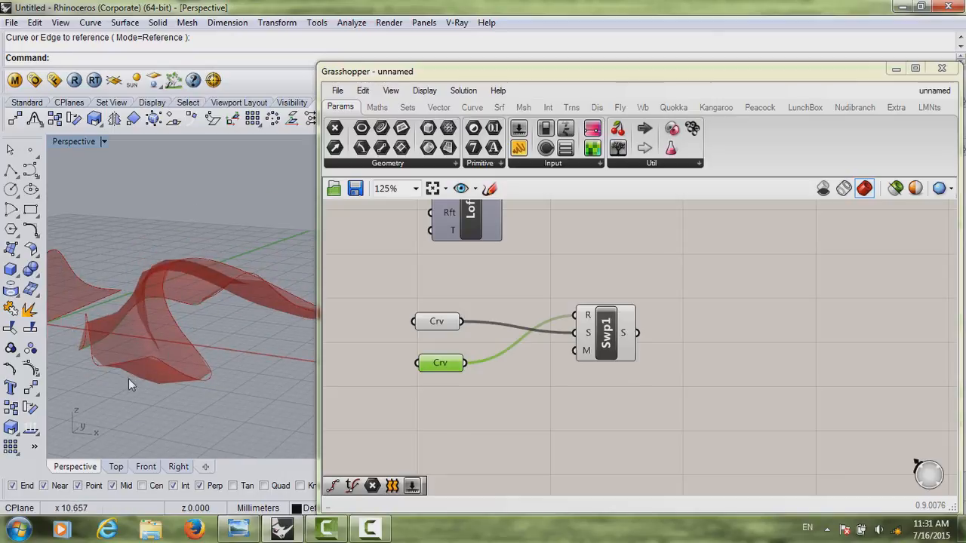
{"action": "right_click_drag", "start_coordinate": [242, 308], "coordinate": [219, 298]}
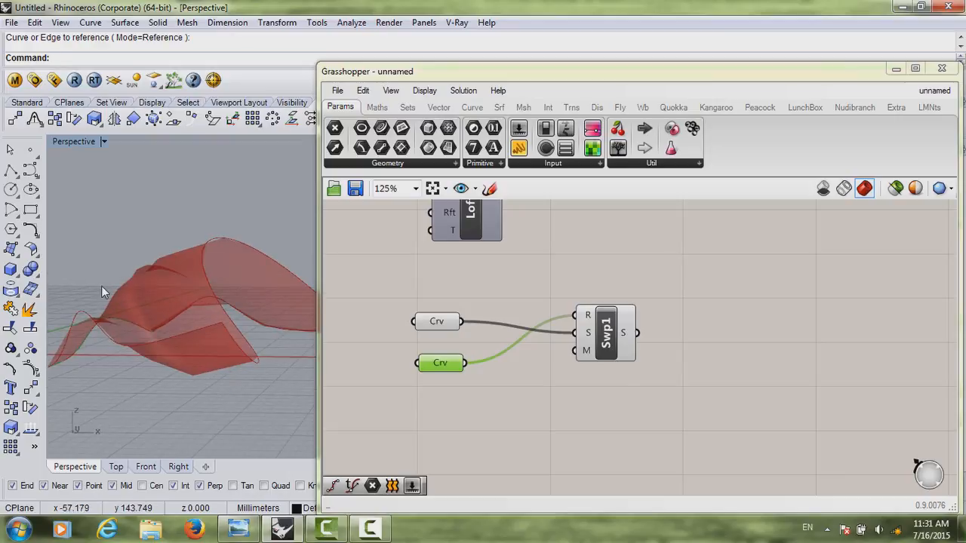
{"action": "right_click_drag", "start_coordinate": [234, 332], "coordinate": [142, 311]}
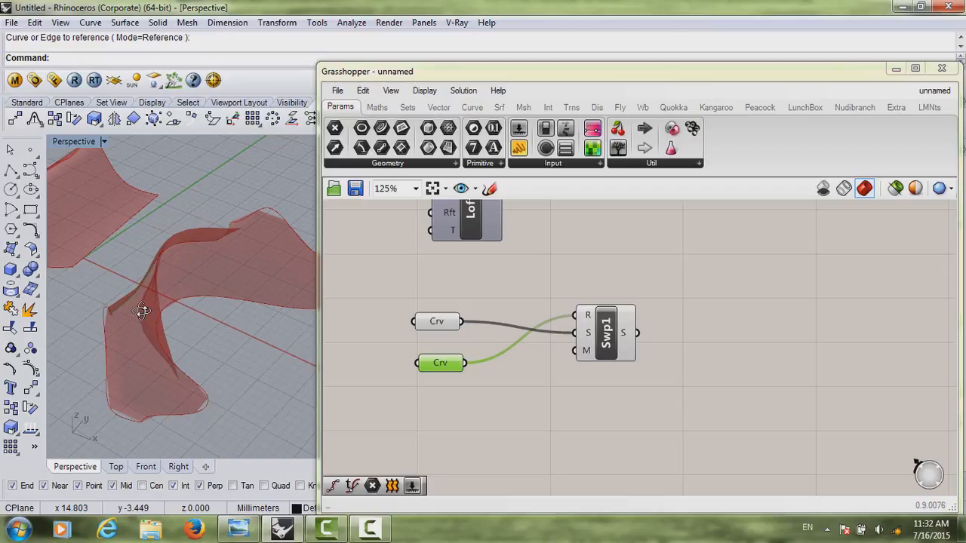
{"action": "right_click_drag", "start_coordinate": [144, 308], "coordinate": [352, 325]}
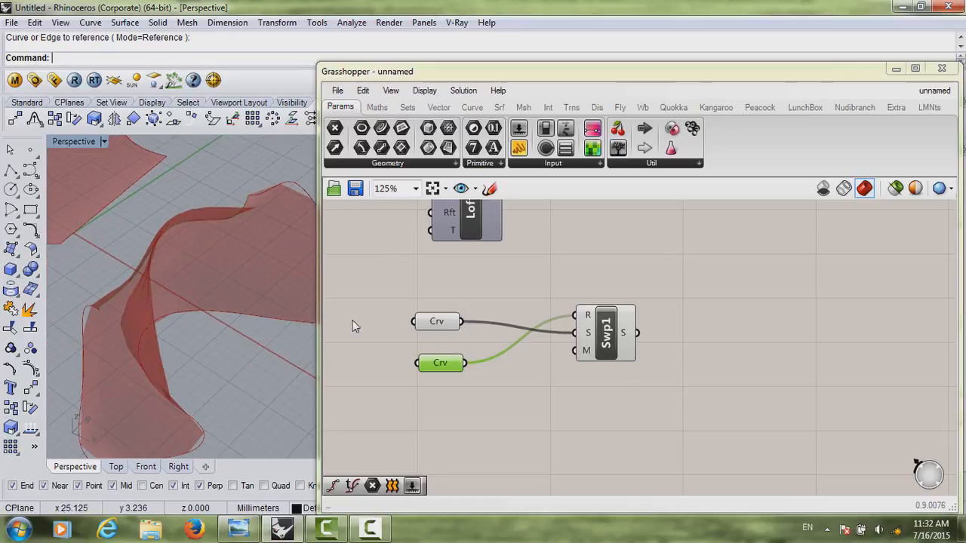
Step: Bake the Sweep1 surface into Rhino, inspect the baked surface and delete it
{"action": "left_click", "coordinate": [593, 334]}
{"action": "middle_click", "coordinate": [593, 333]}
{"action": "left_click", "coordinate": [620, 352]}
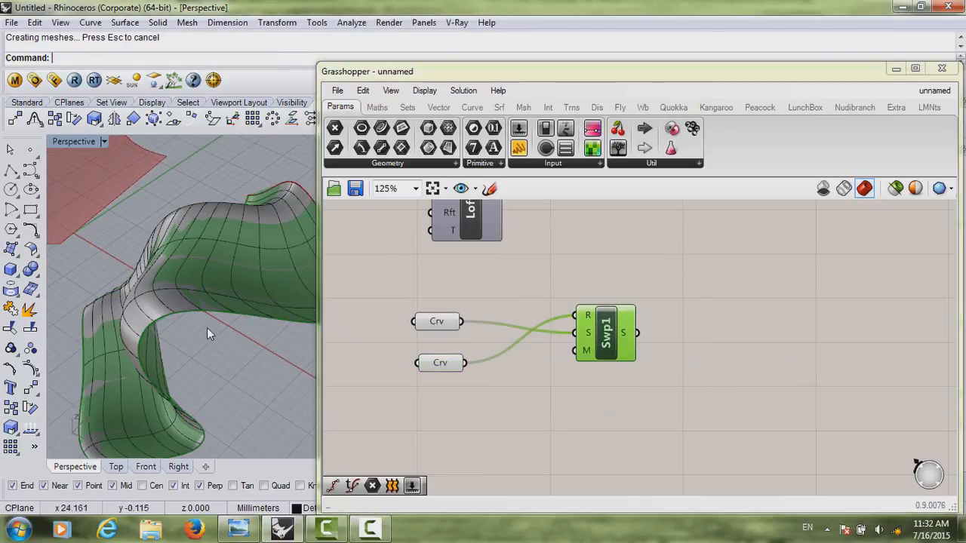
{"action": "right_click_drag", "start_coordinate": [207, 329], "coordinate": [230, 357]}
{"action": "left_click", "coordinate": [174, 343]}
{"action": "key", "text": "Delete"}
Step: Move the Curve parameter feeding the Sweep1's R input above the one feeding S to uncross the wires
{"action": "right_click_drag", "start_coordinate": [497, 400], "coordinate": [514, 382]}
{"action": "left_click_drag", "start_coordinate": [455, 342], "coordinate": [462, 273]}
{"action": "left_click", "coordinate": [524, 350]}
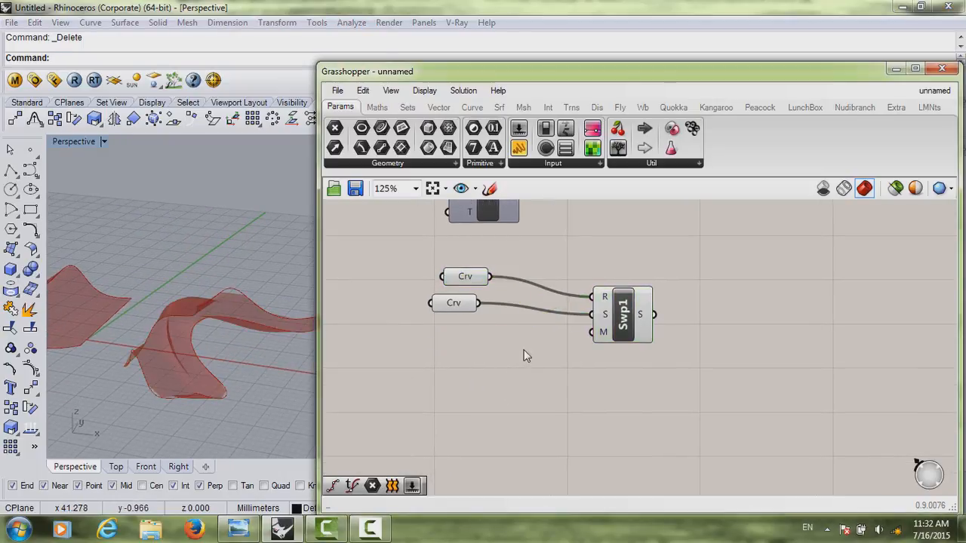
Step: Add an Extrude component below the Sweep1 and an empty Curve parameter in front of it
{"action": "double_click", "coordinate": [630, 451]}
{"action": "type", "text": "extrude"}
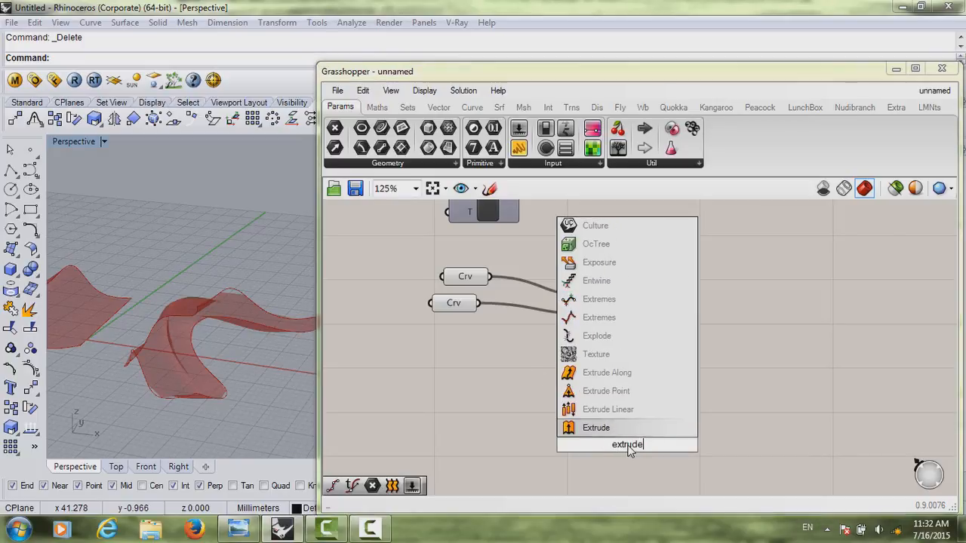
{"action": "key", "text": "Return"}
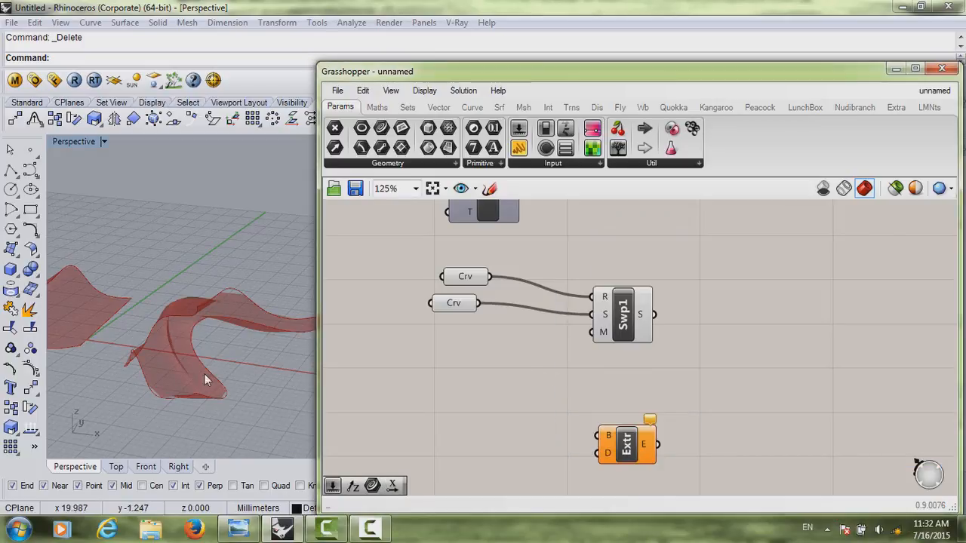
{"action": "right_click_drag", "start_coordinate": [207, 380], "coordinate": [230, 268]}
{"action": "double_click", "coordinate": [479, 451]}
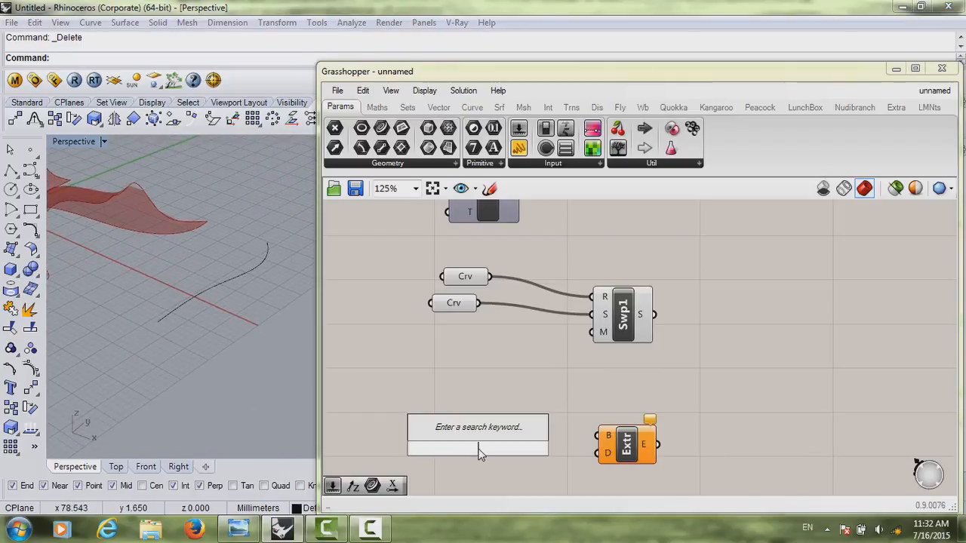
{"action": "type", "text": "curve"}
{"action": "key", "text": "Return"}
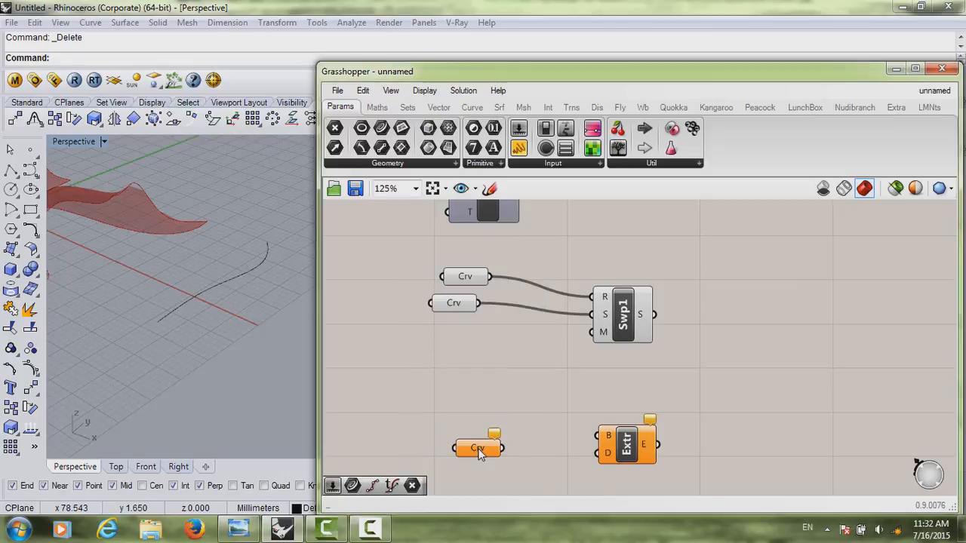
Step: Reference the S-shaped Rhino curve in the new Curve parameter, wire it to the Extrude's B input and raise it above the component
{"action": "right_click", "coordinate": [468, 450]}
{"action": "left_click", "coordinate": [513, 380]}
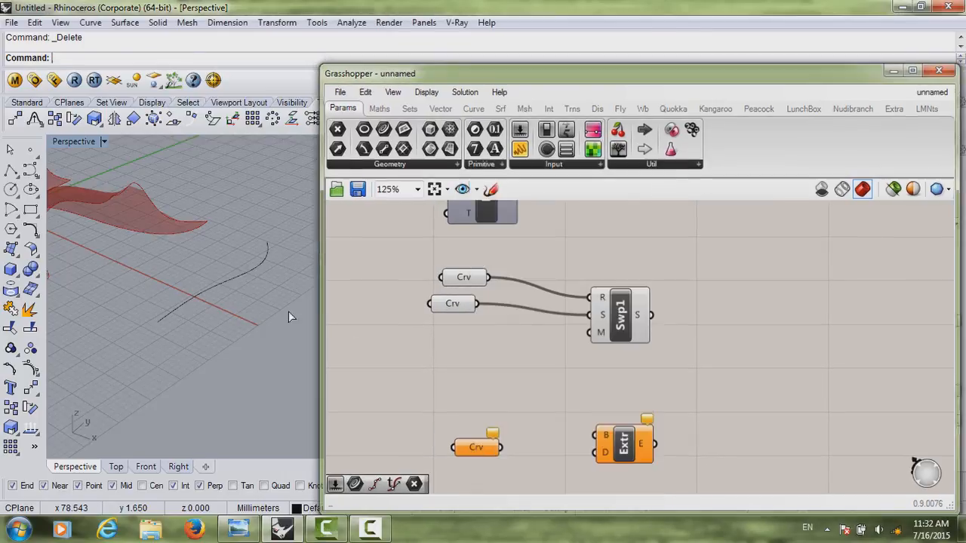
{"action": "left_click", "coordinate": [218, 281]}
{"action": "left_click_drag", "start_coordinate": [499, 448], "coordinate": [595, 436]}
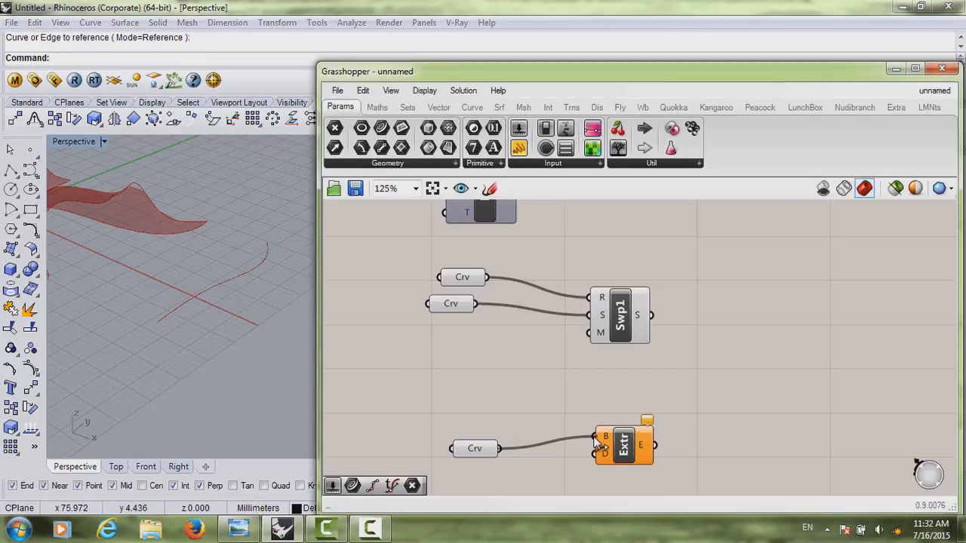
{"action": "left_click_drag", "start_coordinate": [442, 449], "coordinate": [442, 402]}
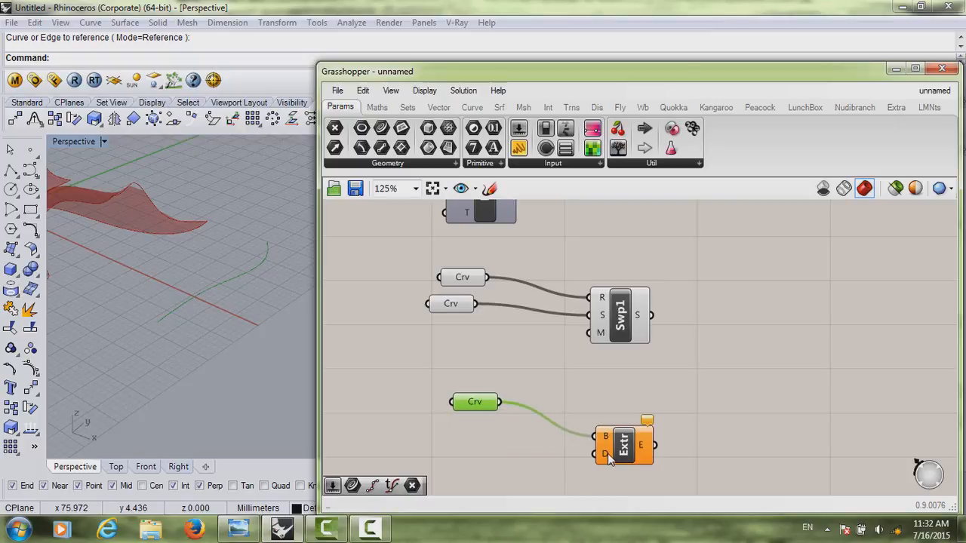
Step: Add a number slider below the Curve parameter to supply the Extrude's direction input D
{"action": "right_click_drag", "start_coordinate": [568, 468], "coordinate": [642, 406]}
{"action": "mouse_move", "coordinate": [637, 398]}
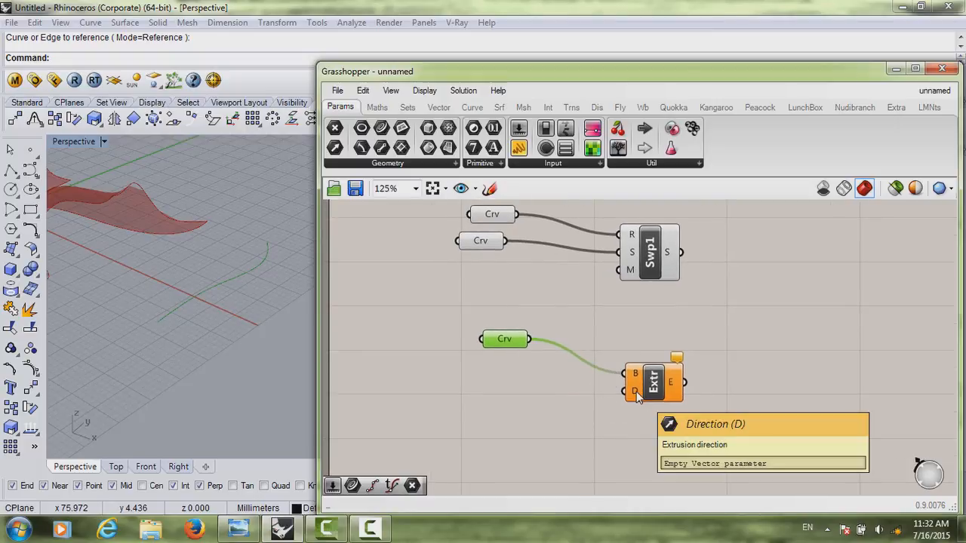
{"action": "double_click", "coordinate": [498, 407]}
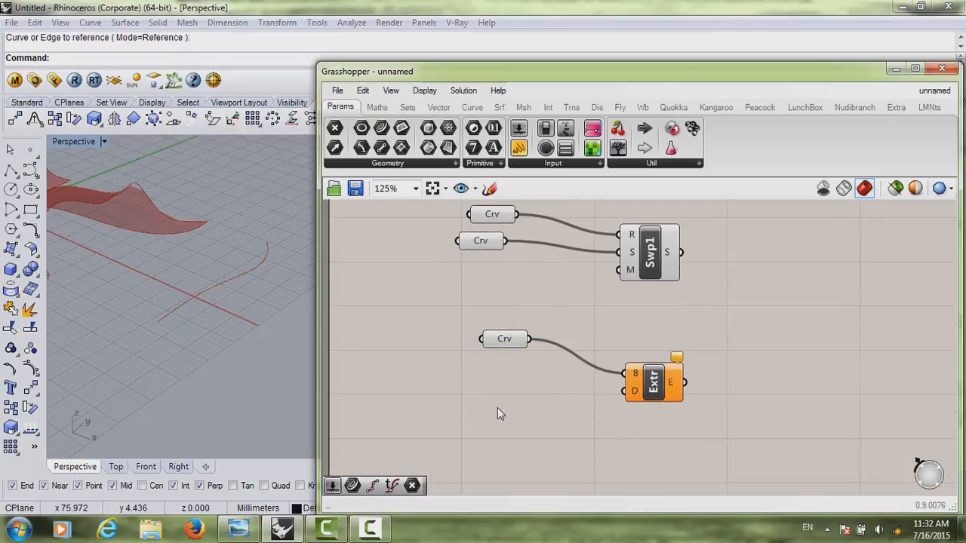
{"action": "type", "text": "slider"}
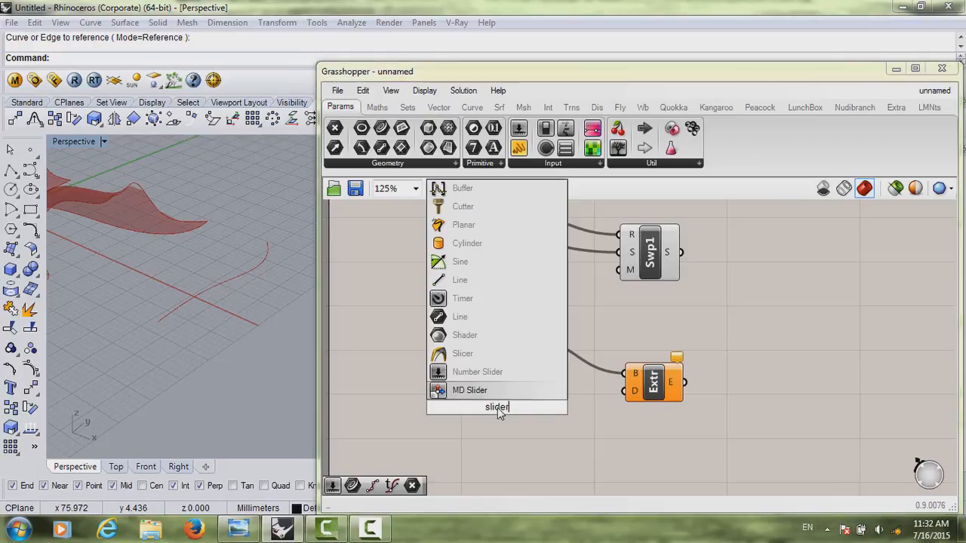
{"action": "key", "text": "Return"}
Step: Set the new slider's maximum to 5, wire it to the Extrude's D input and place it level with that input
{"action": "right_click", "coordinate": [498, 407]}
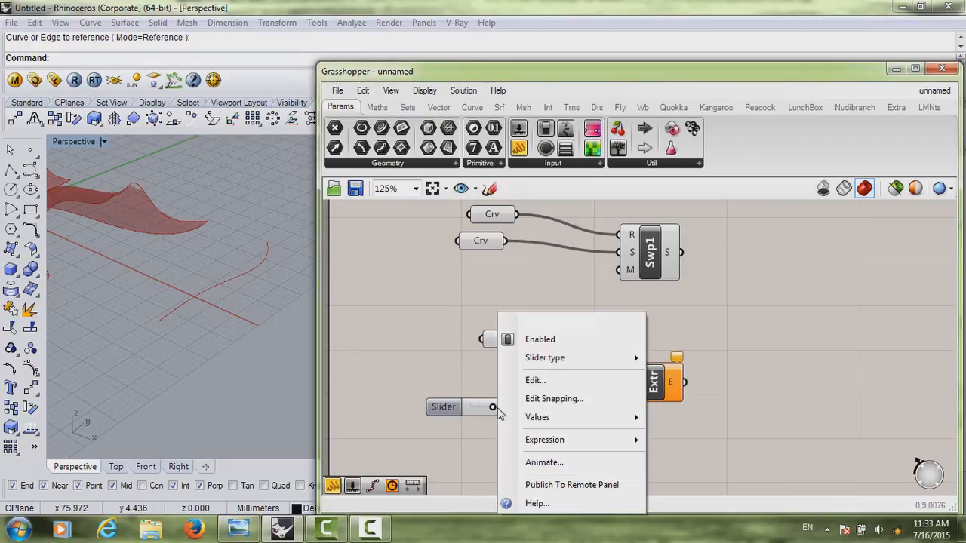
{"action": "left_click", "coordinate": [525, 383]}
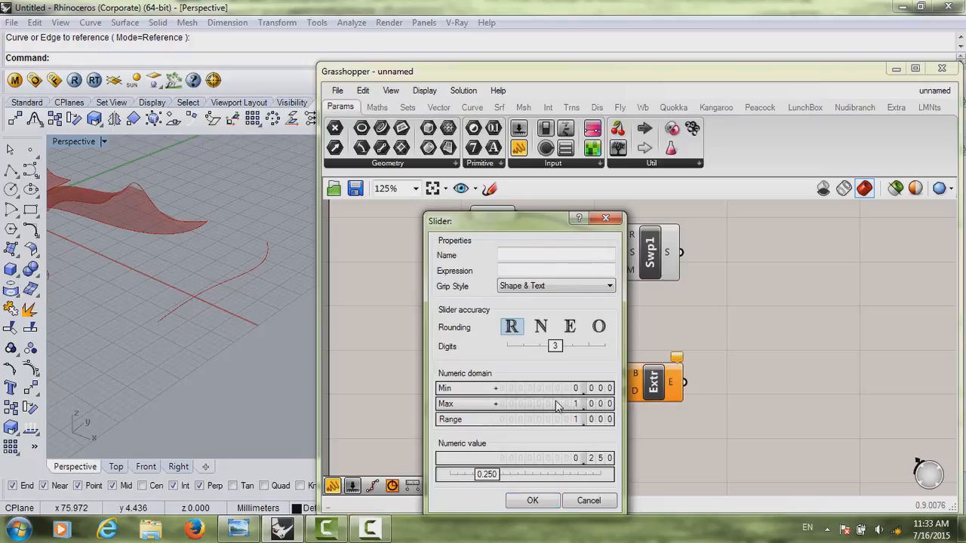
{"action": "double_click", "coordinate": [557, 403]}
{"action": "type", "text": "5"}
{"action": "key", "text": "Return"}
{"action": "left_click", "coordinate": [532, 500]}
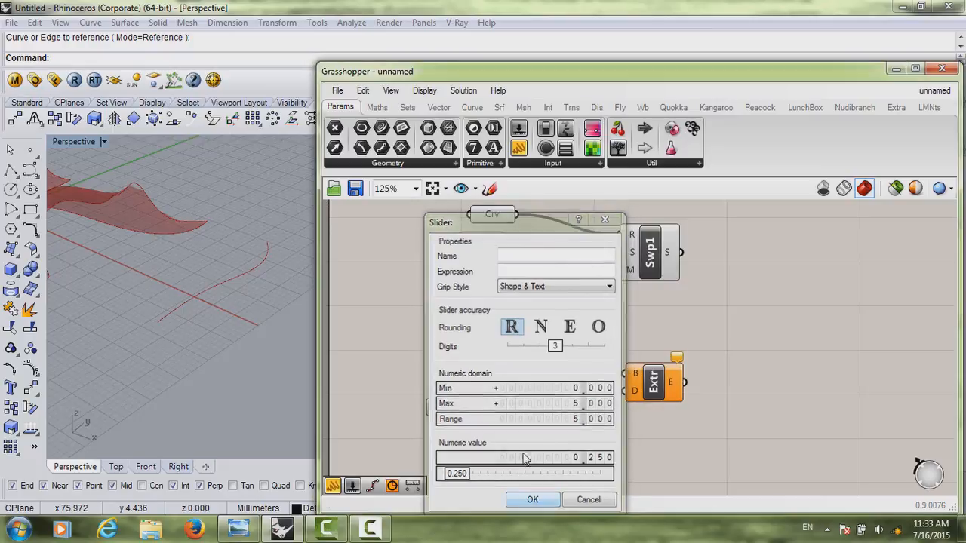
{"action": "left_click_drag", "start_coordinate": [529, 405], "coordinate": [624, 391]}
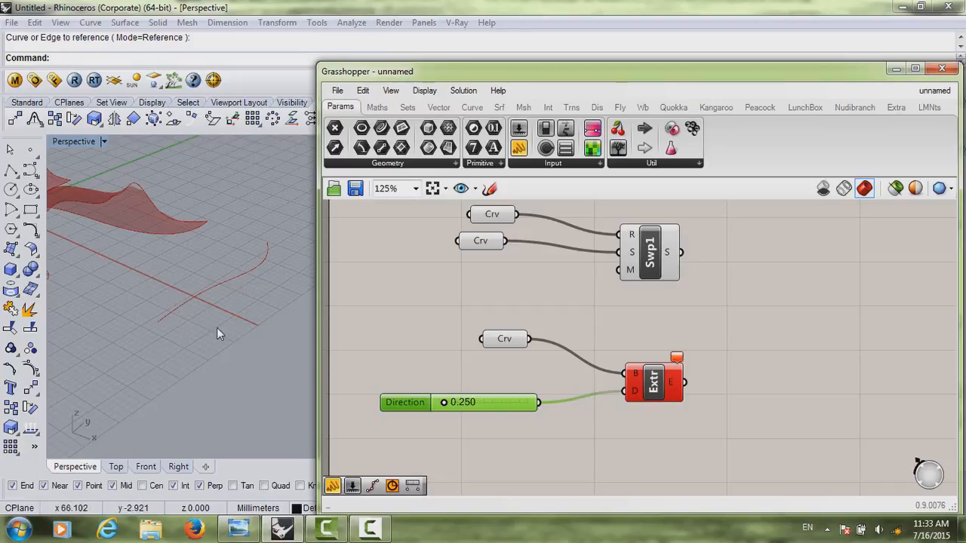
{"action": "left_click_drag", "start_coordinate": [502, 408], "coordinate": [471, 396]}
Step: Insert a Unit Z vector between the slider and the Extrude's D input, with the slider feeding F, and set the slider to 5.000
{"action": "double_click", "coordinate": [526, 456]}
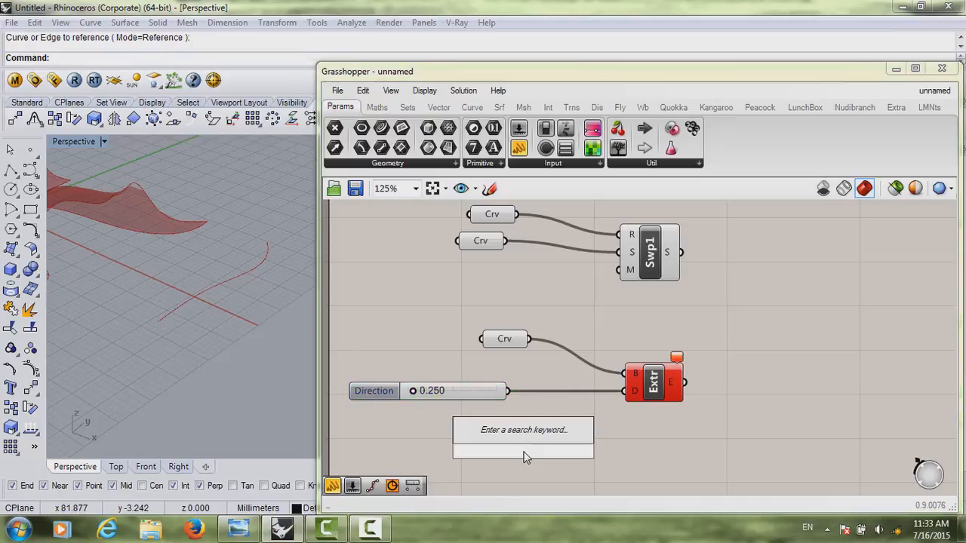
{"action": "type", "text": "z"}
{"action": "key", "text": "Return"}
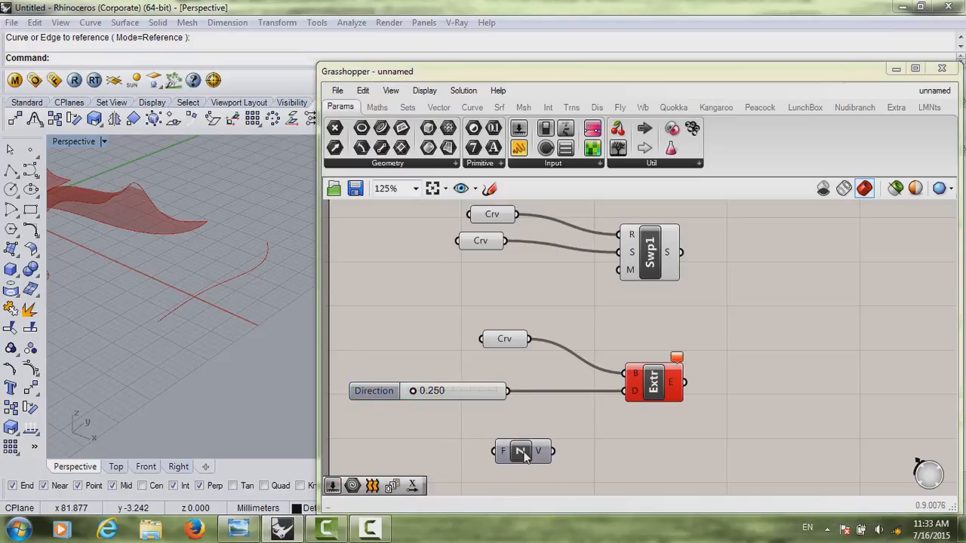
{"action": "left_click_drag", "start_coordinate": [608, 409], "coordinate": [624, 390]}
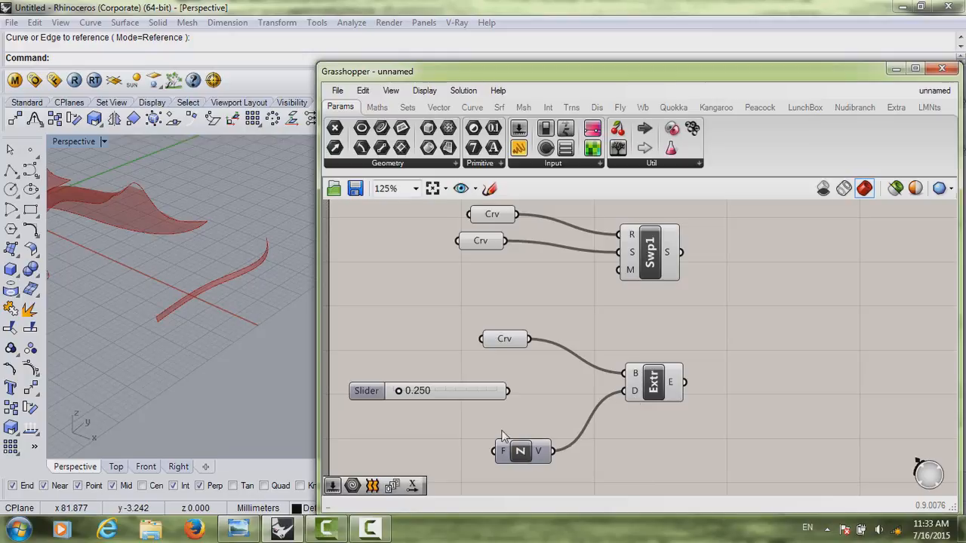
{"action": "left_click_drag", "start_coordinate": [496, 450], "coordinate": [553, 416]}
{"action": "left_click_drag", "start_coordinate": [401, 391], "coordinate": [554, 401]}
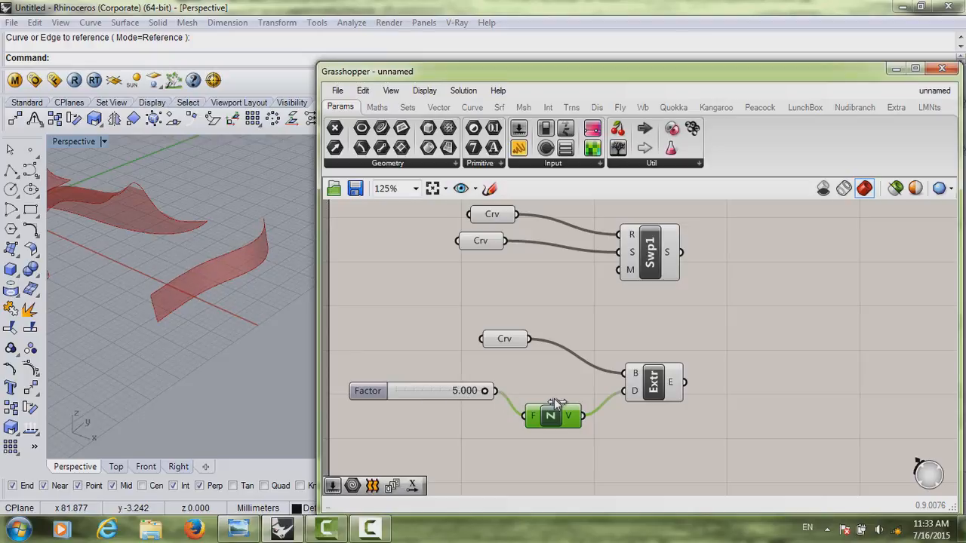
Step: Set the Factor slider's maximum to 50 and its value to 15.400
{"action": "left_click", "coordinate": [451, 400]}
{"action": "right_click", "coordinate": [447, 394]}
{"action": "left_click", "coordinate": [448, 392]}
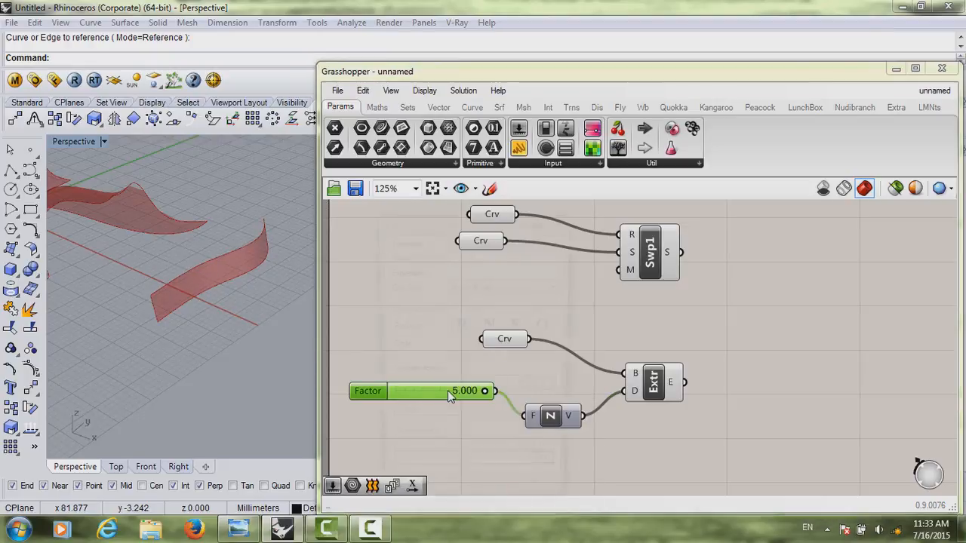
{"action": "double_click", "coordinate": [507, 408]}
{"action": "type", "text": "50"}
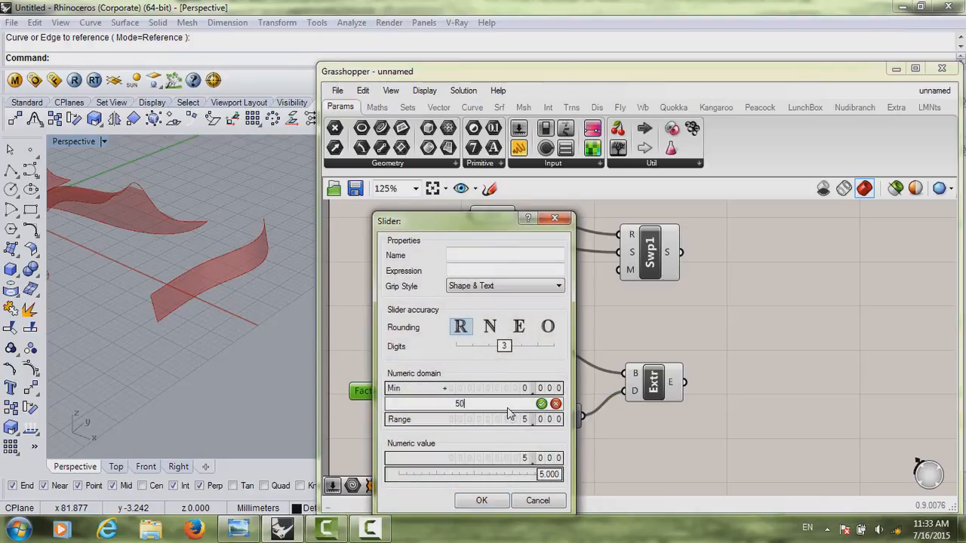
{"action": "key", "text": "Return"}
{"action": "left_click", "coordinate": [482, 500]}
{"action": "mouse_move", "coordinate": [404, 393]}
{"action": "left_mouse_down"}
{"action": "mouse_move", "coordinate": [428, 391]}
{"action": "mouse_move", "coordinate": [421, 395]}
{"action": "left_mouse_up"}
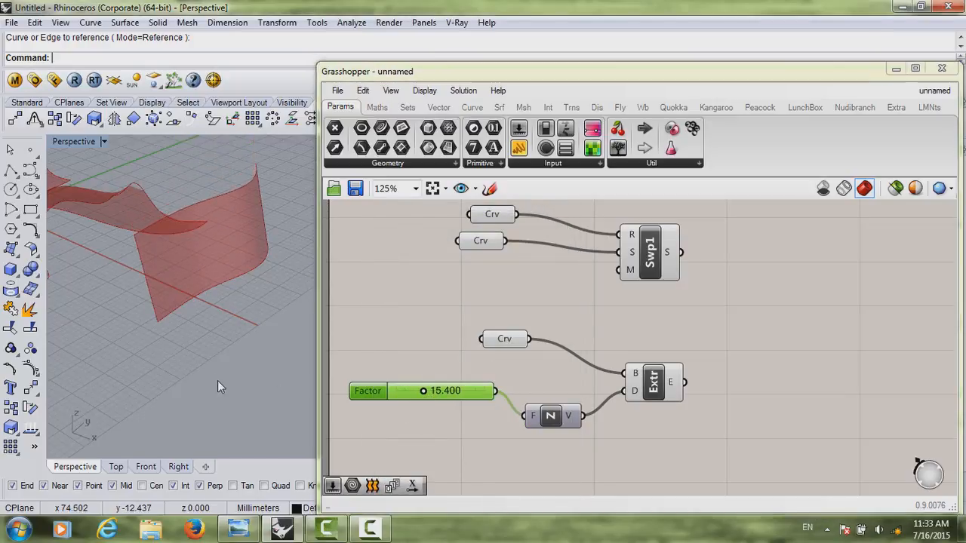
Step: Examine the row of generated surfaces in the Perspective view from several angles
{"action": "scroll", "coordinate": [121, 324], "scroll_direction": "down", "scroll_amount": 4}
{"action": "right_click_drag", "start_coordinate": [108, 320], "coordinate": [280, 336], "text": "shift"}
{"action": "scroll", "coordinate": [160, 304], "scroll_direction": "down", "scroll_amount": 3}
{"action": "scroll", "coordinate": [160, 304], "scroll_direction": "up", "scroll_amount": 6}
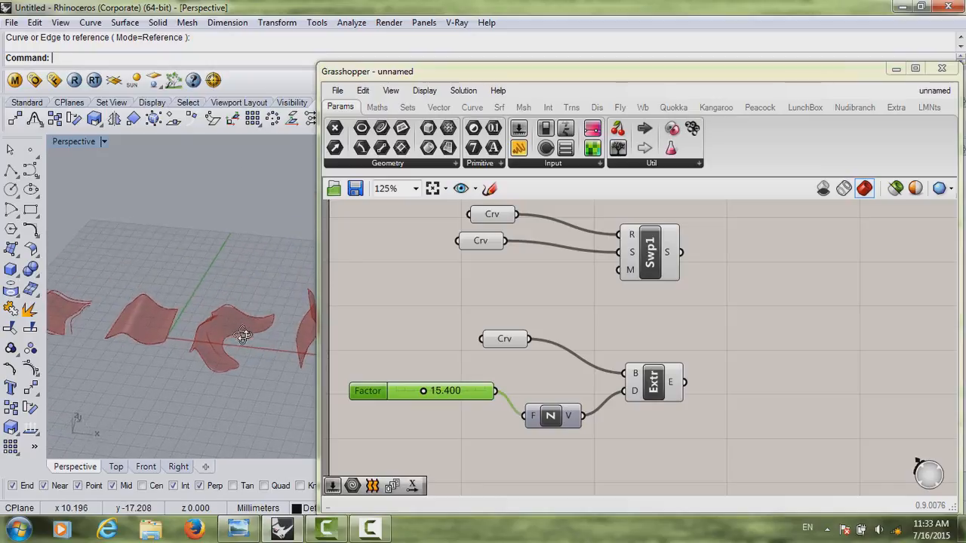
{"action": "scroll", "coordinate": [239, 328], "scroll_direction": "down", "scroll_amount": 4}
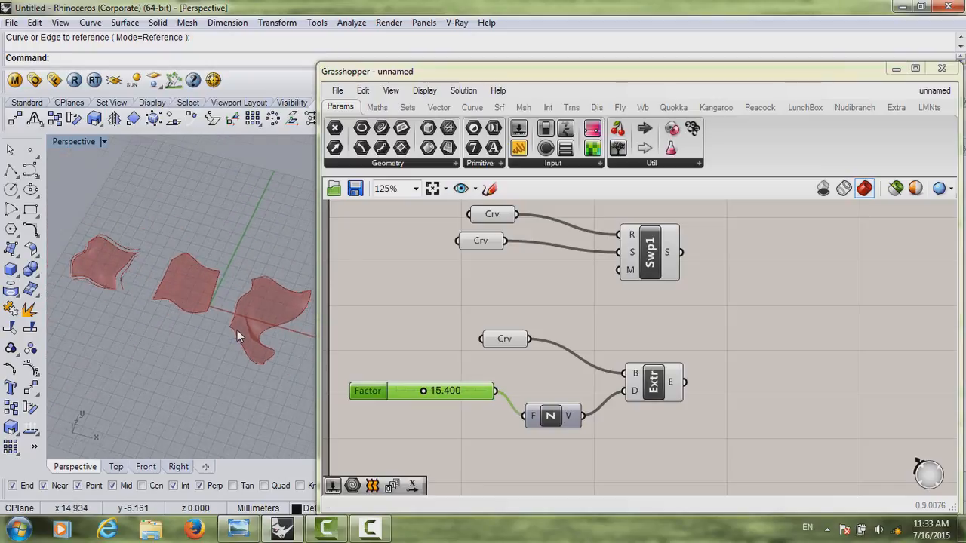
{"action": "right_click_drag", "start_coordinate": [237, 330], "coordinate": [211, 326]}
{"action": "scroll", "coordinate": [234, 303], "scroll_direction": "up", "scroll_amount": 3}
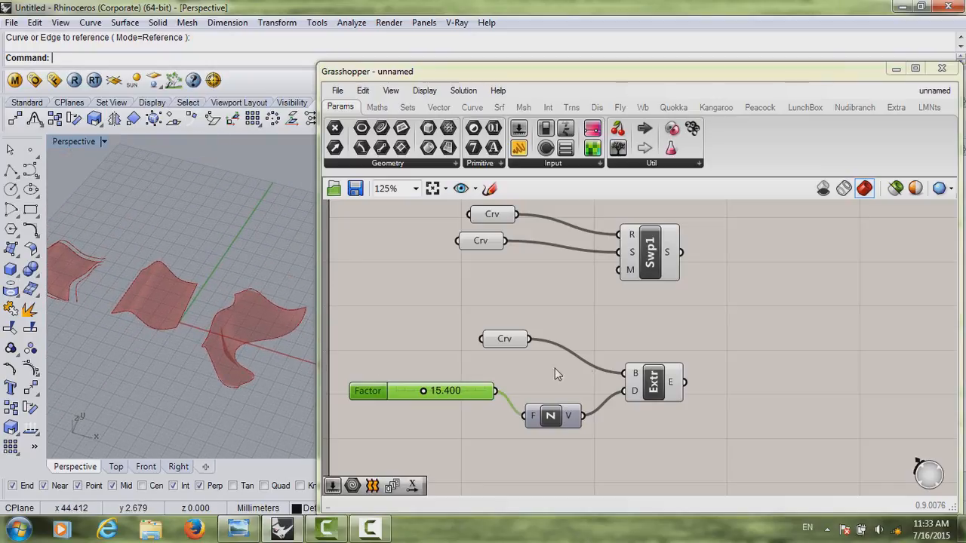
Step: Review the Loft, Sweep1 and Extrude component groups on the canvas alongside their surfaces in the Perspective view
{"action": "right_click_drag", "start_coordinate": [562, 382], "coordinate": [570, 374]}
{"action": "scroll", "coordinate": [562, 380], "scroll_direction": "down", "scroll_amount": 1}
{"action": "scroll", "coordinate": [563, 380], "scroll_direction": "down", "scroll_amount": 1}
{"action": "scroll", "coordinate": [562, 380], "scroll_direction": "up", "scroll_amount": 1}
{"action": "scroll", "coordinate": [562, 385], "scroll_direction": "up", "scroll_amount": 1}
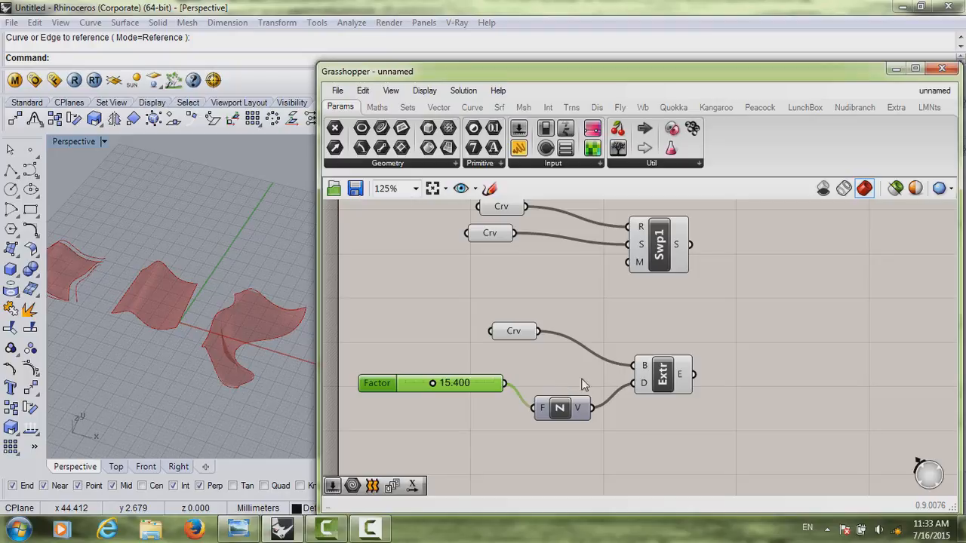
{"action": "right_click_drag", "start_coordinate": [611, 344], "coordinate": [578, 358]}
{"action": "scroll", "coordinate": [545, 339], "scroll_direction": "down", "scroll_amount": 3}
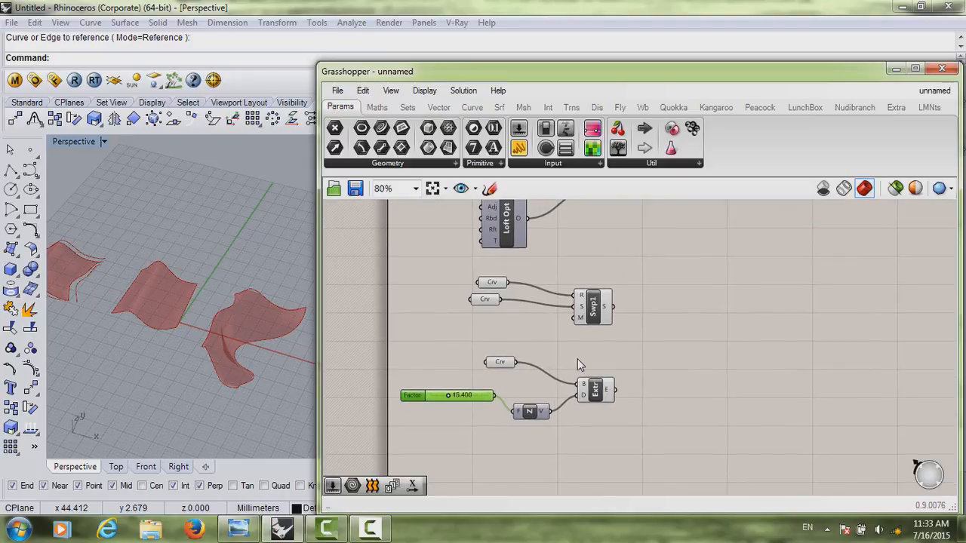
{"action": "right_click_drag", "start_coordinate": [188, 251], "coordinate": [184, 270]}
{"action": "right_click_drag", "start_coordinate": [571, 333], "coordinate": [591, 363]}
{"action": "scroll", "coordinate": [544, 321], "scroll_direction": "up", "scroll_amount": 1}
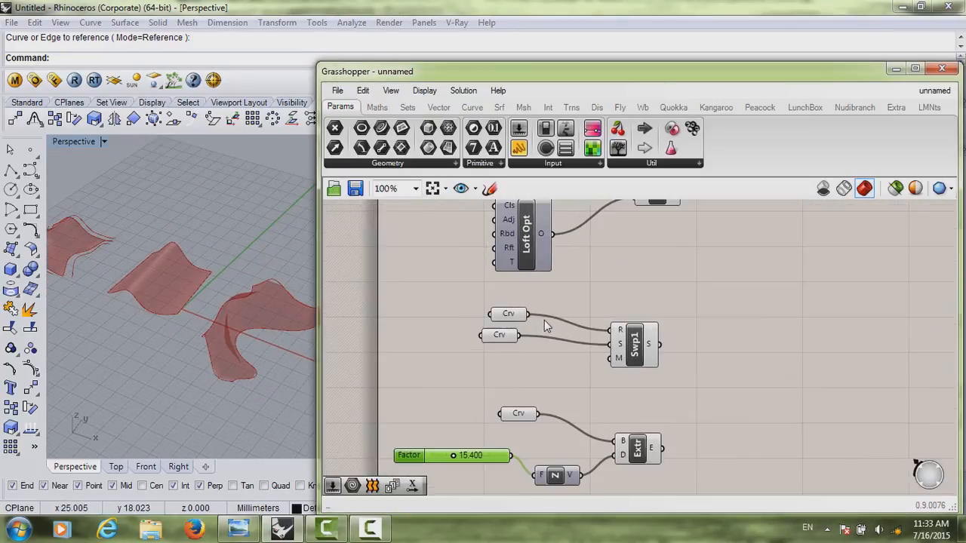
{"action": "scroll", "coordinate": [544, 322], "scroll_direction": "down", "scroll_amount": 1}
{"action": "right_click_drag", "start_coordinate": [157, 266], "coordinate": [199, 209]}
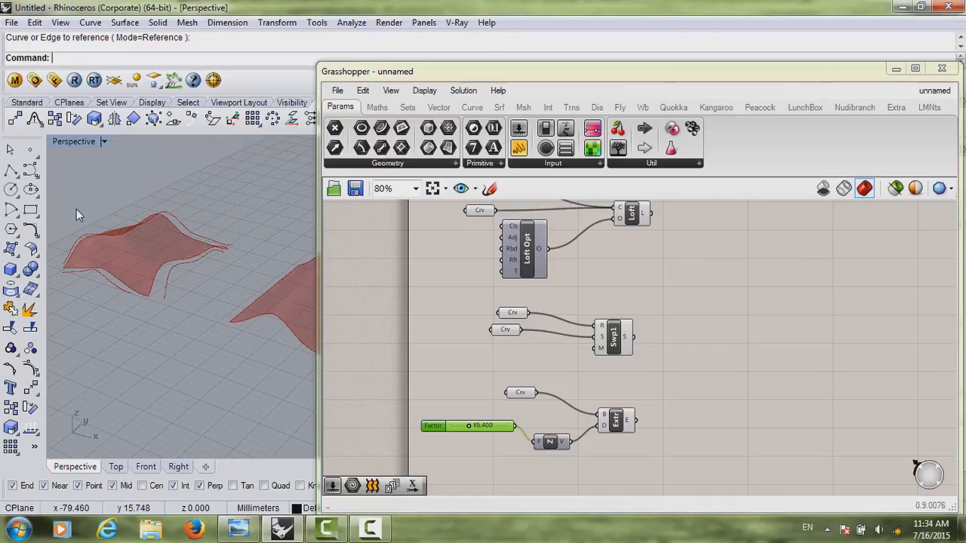
{"action": "right_click_drag", "start_coordinate": [529, 338], "coordinate": [578, 328]}
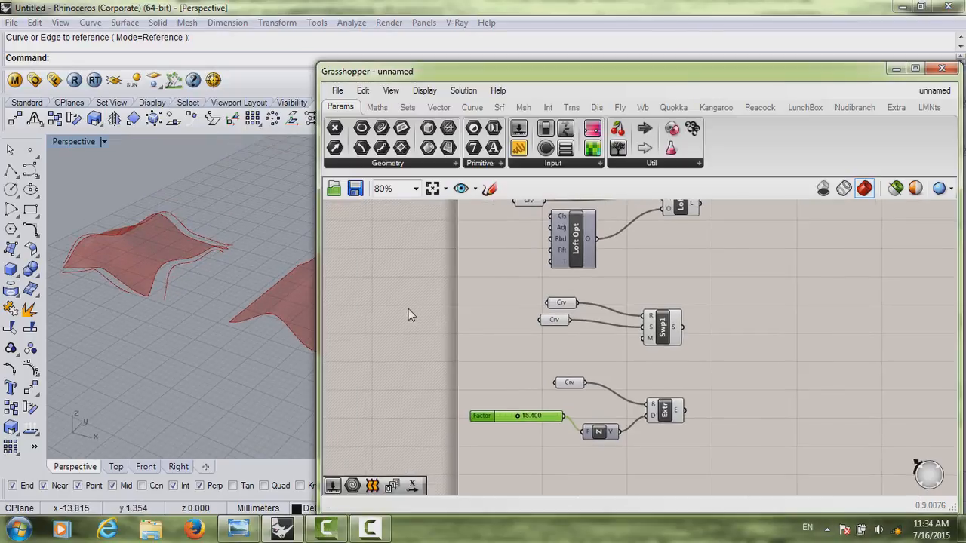
{"action": "right_click_drag", "start_coordinate": [259, 314], "coordinate": [226, 302]}
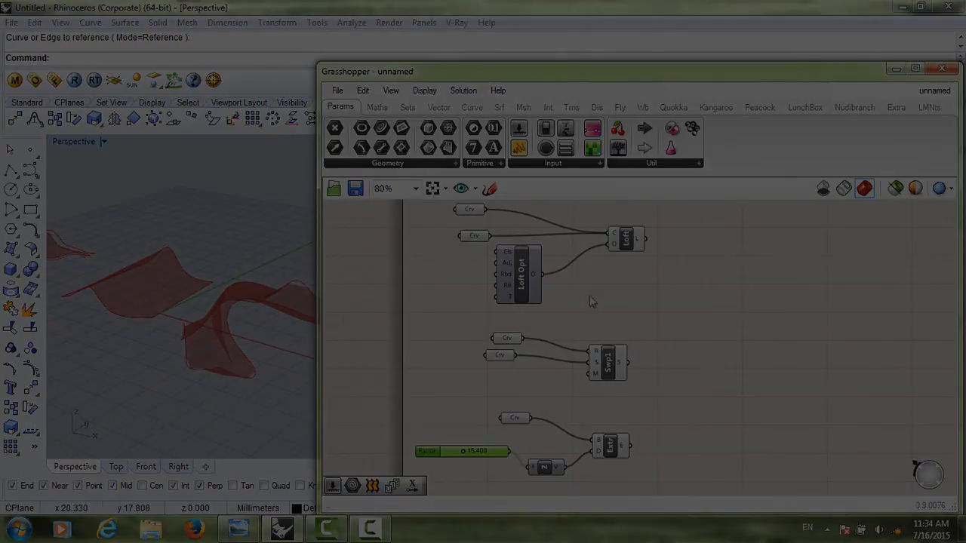
{"action": "scroll", "coordinate": [527, 305], "scroll_direction": "down", "scroll_amount": 4}
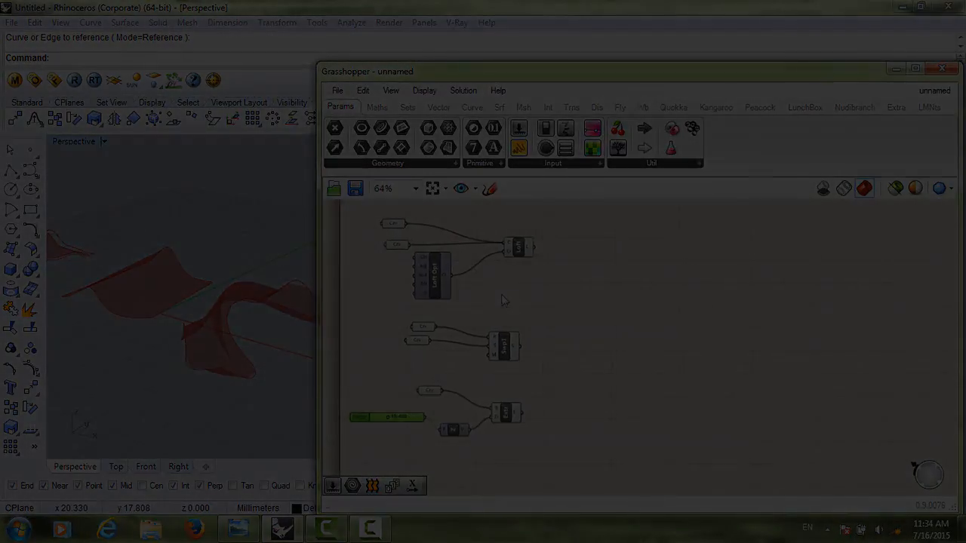